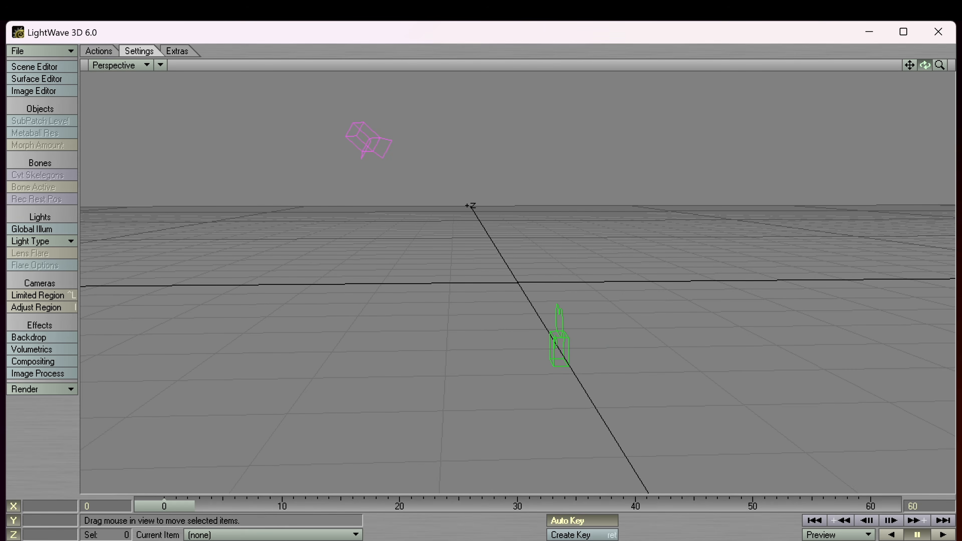
Add a null object to the scene, keeping the name Null
drag(925, 65, 882, 80)
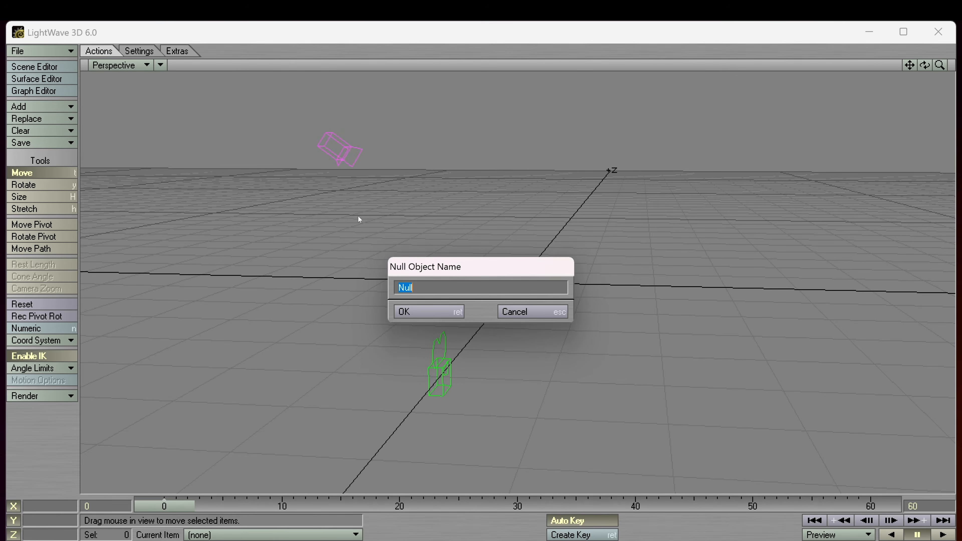
click(453, 313)
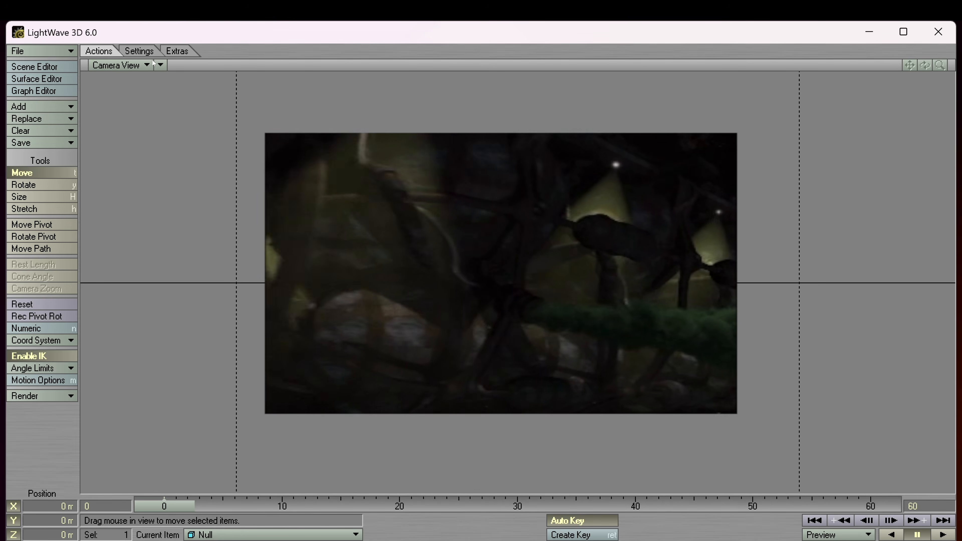
Add the HyperVoxelsFilter volumetric to the scene's effects
click(150, 52)
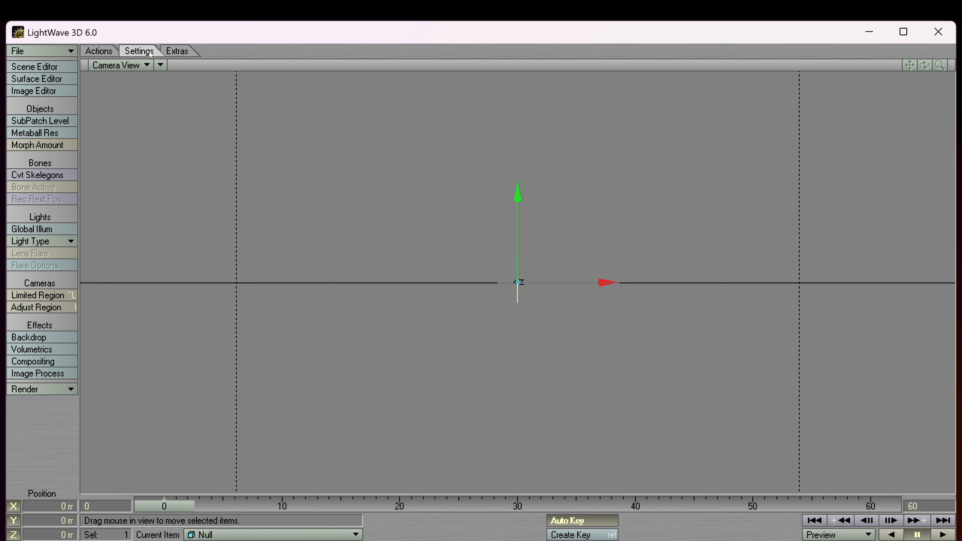
click(38, 362)
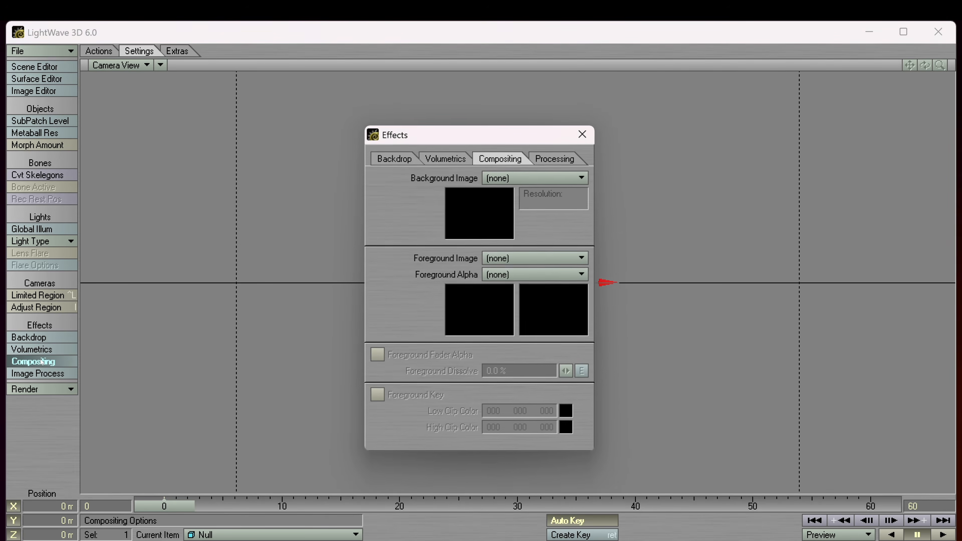
click(440, 160)
click(428, 302)
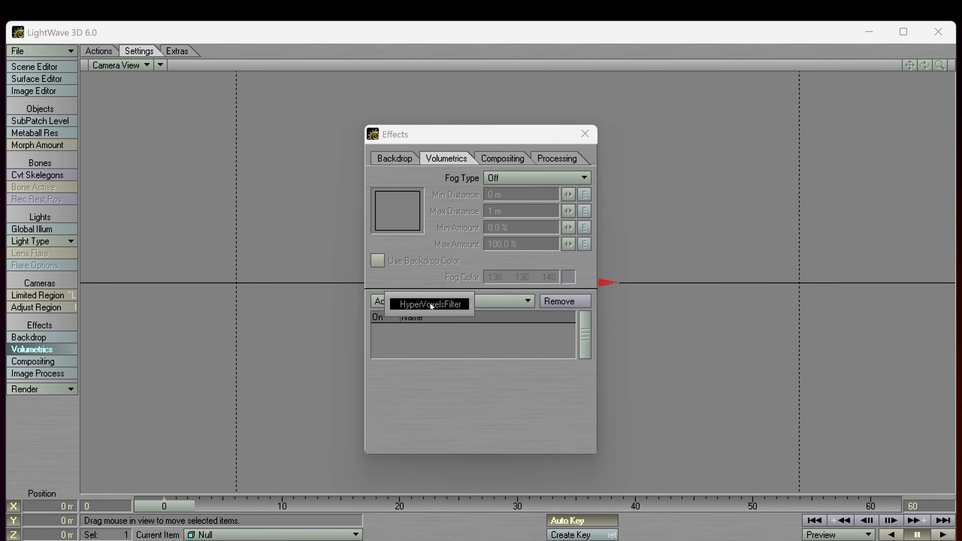
click(430, 303)
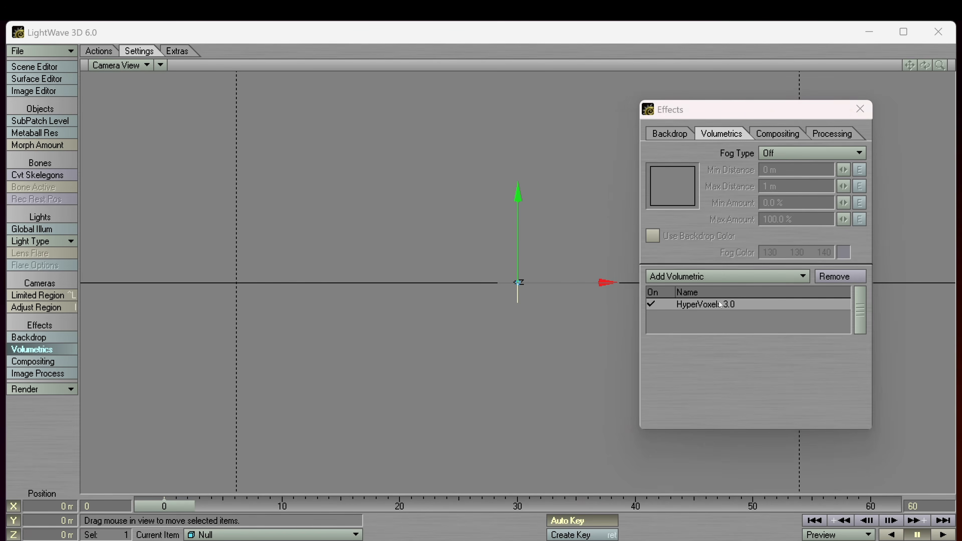
Open the HyperVoxels 3.0 settings and enlarge the preset shelf so all Fire&Smoke presets fit beside them
double_click(719, 301)
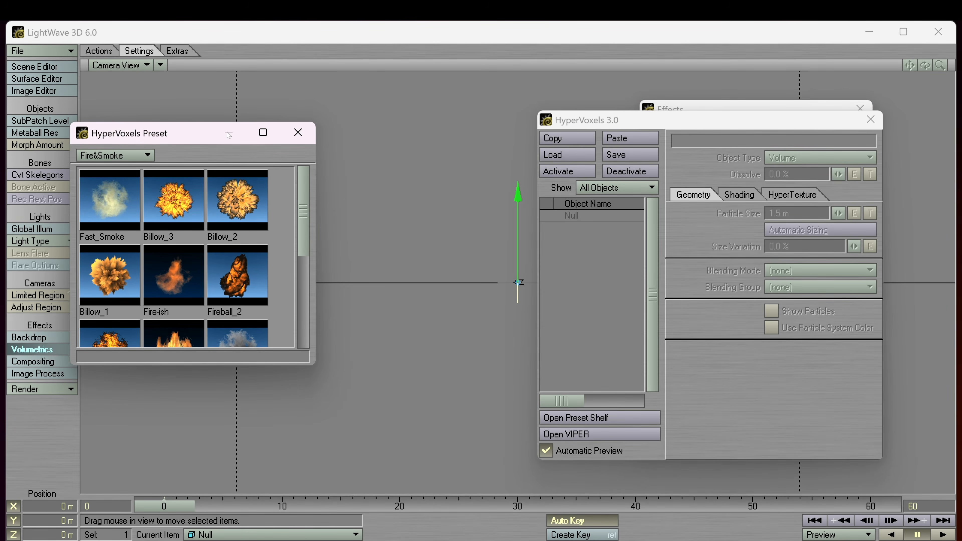
drag(228, 135, 223, 86)
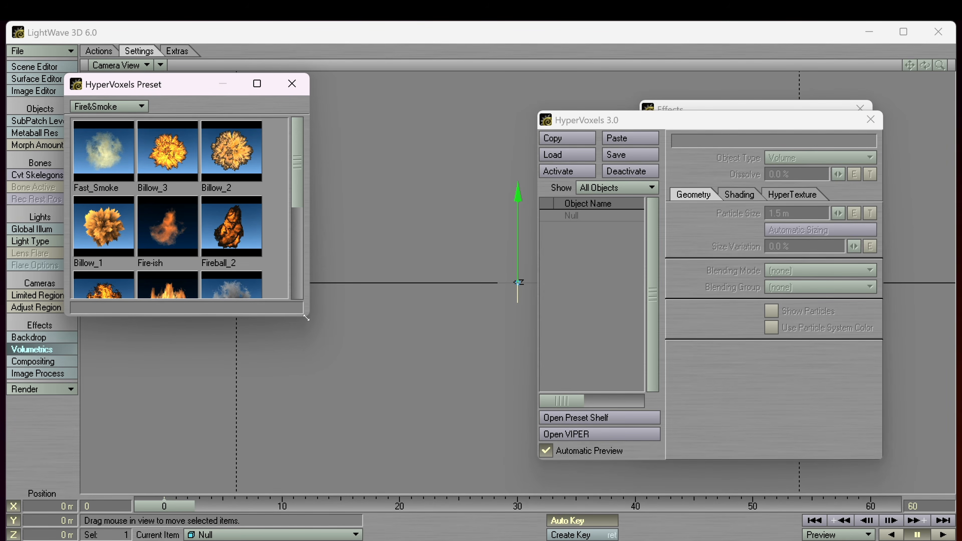
drag(306, 318, 316, 442)
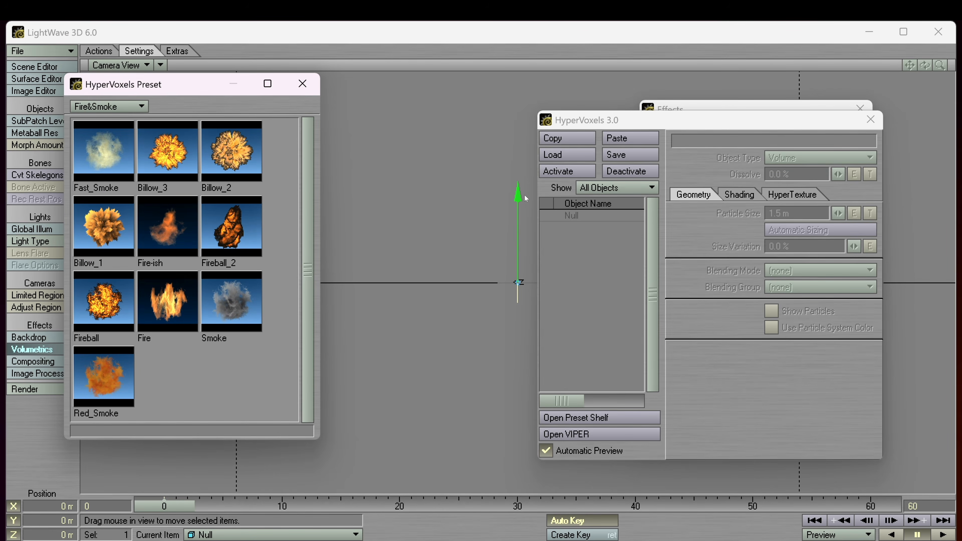
drag(659, 119, 673, 104)
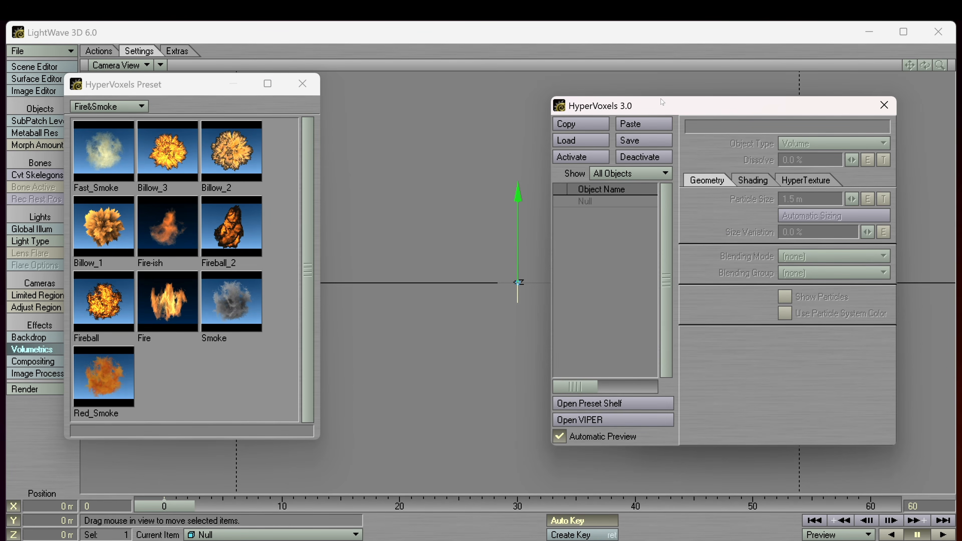
Open the VIPER preview beside the HyperVoxels settings and activate HyperVoxels on the Null object
click(590, 421)
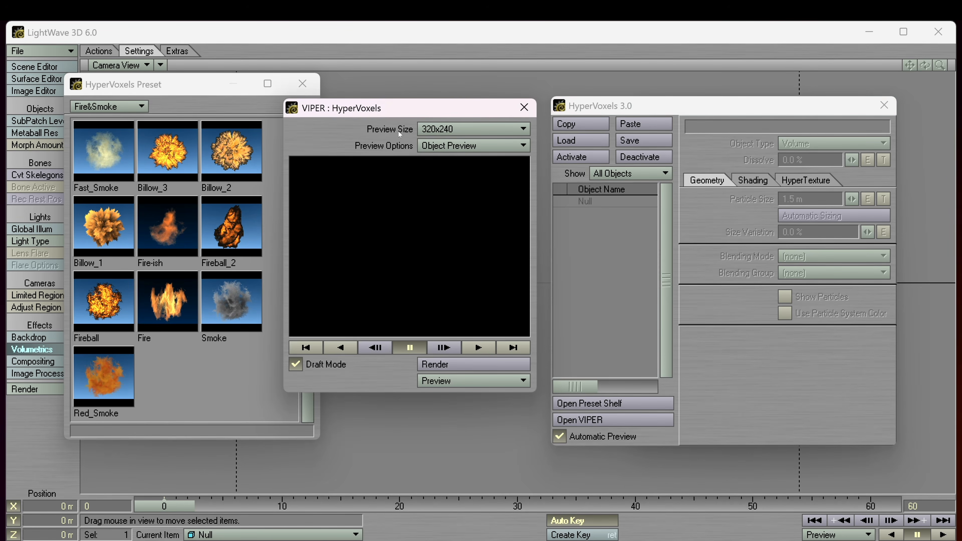
drag(573, 110, 627, 124)
drag(431, 109, 478, 140)
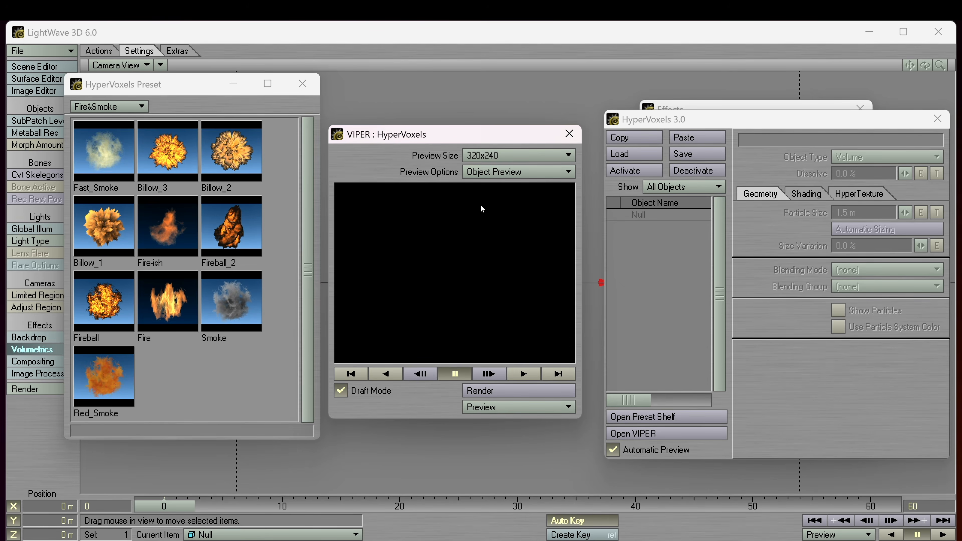
double_click(654, 219)
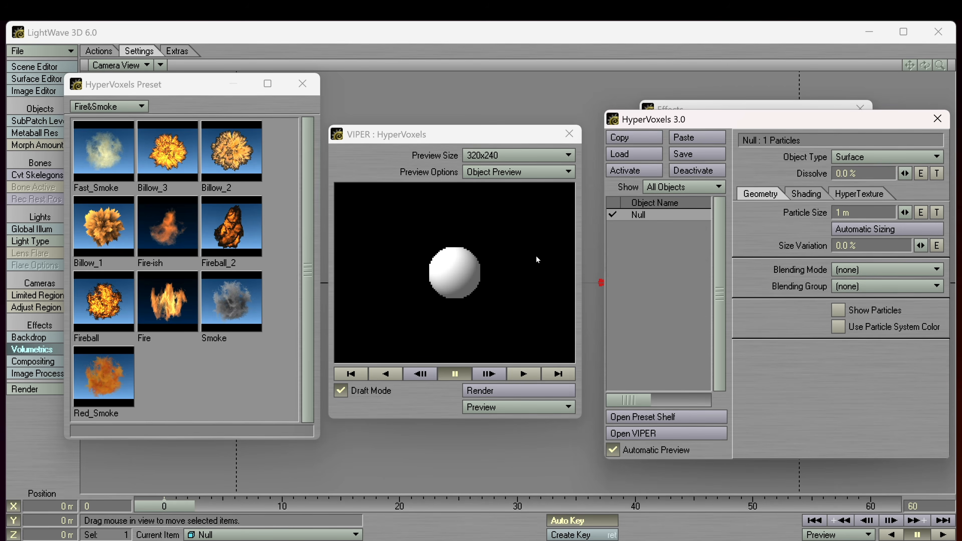
Set the Null's HyperVoxels object type to Volume
click(868, 161)
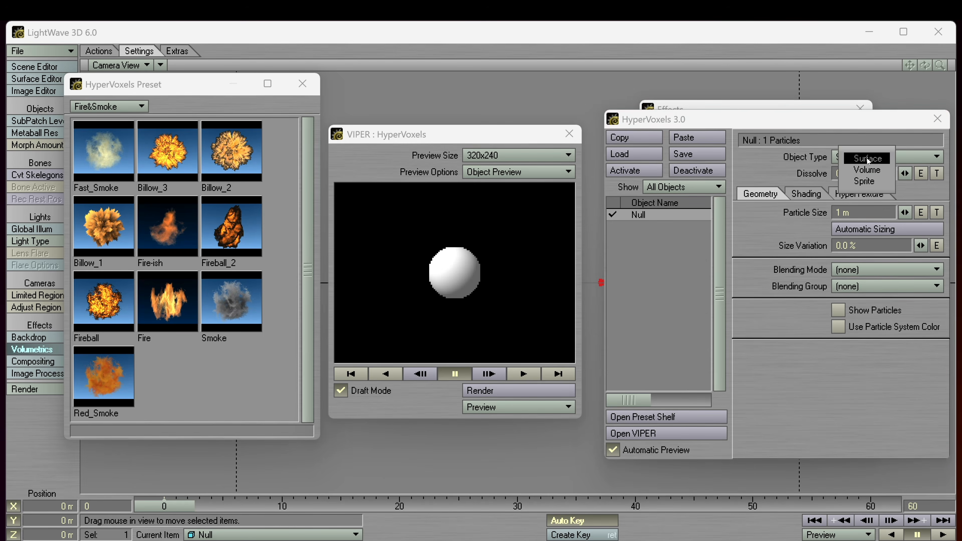
drag(872, 170, 829, 167)
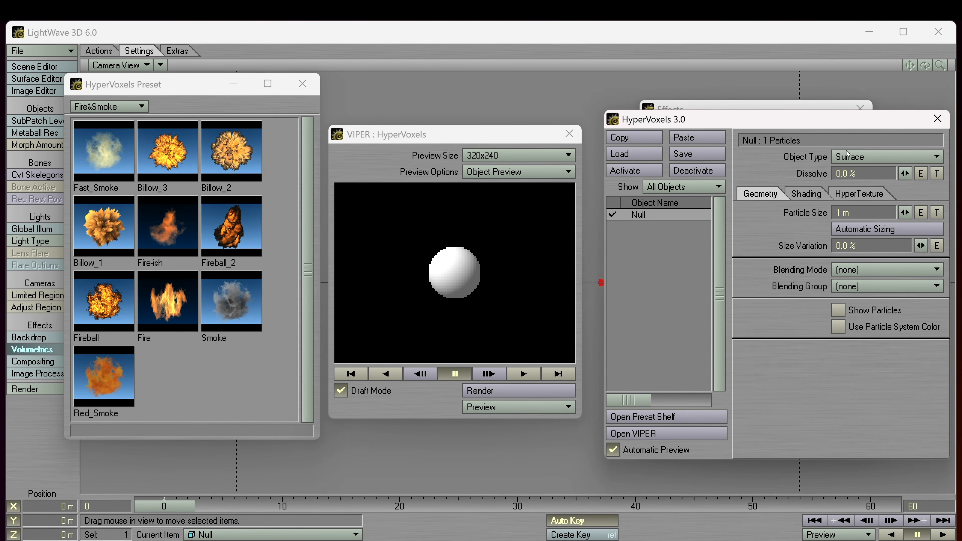
click(861, 159)
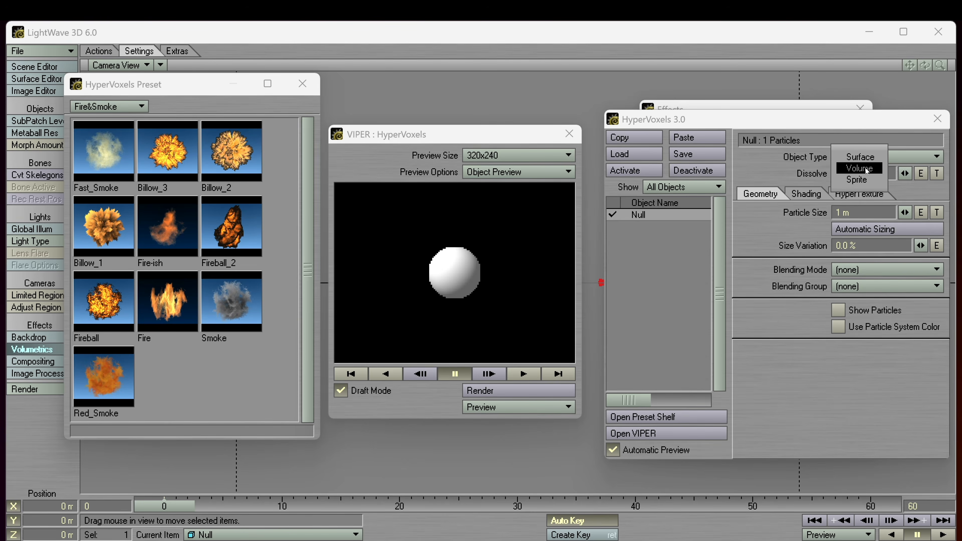
click(859, 168)
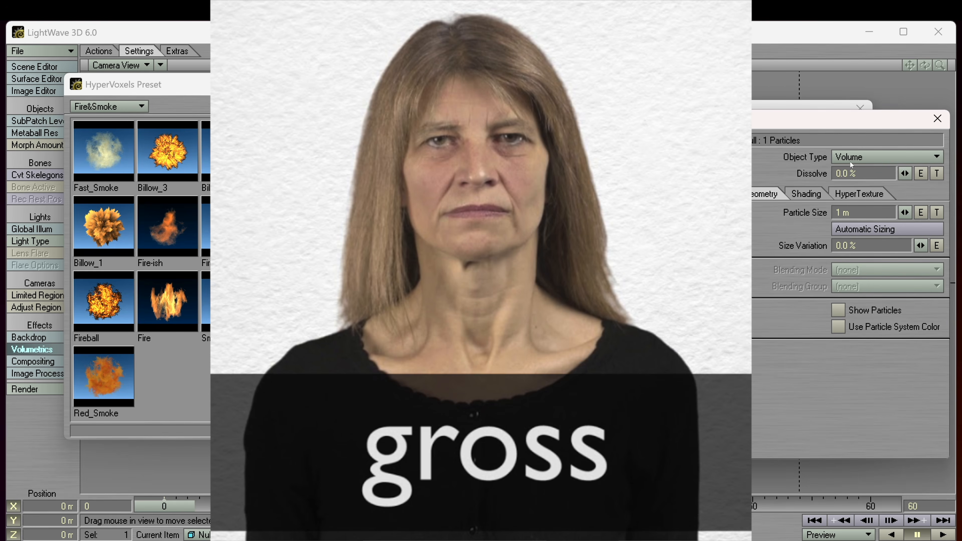
Compare the Sprite and Volume object types in the preview, finishing with the Null set to Sprite
click(850, 162)
click(856, 169)
click(859, 158)
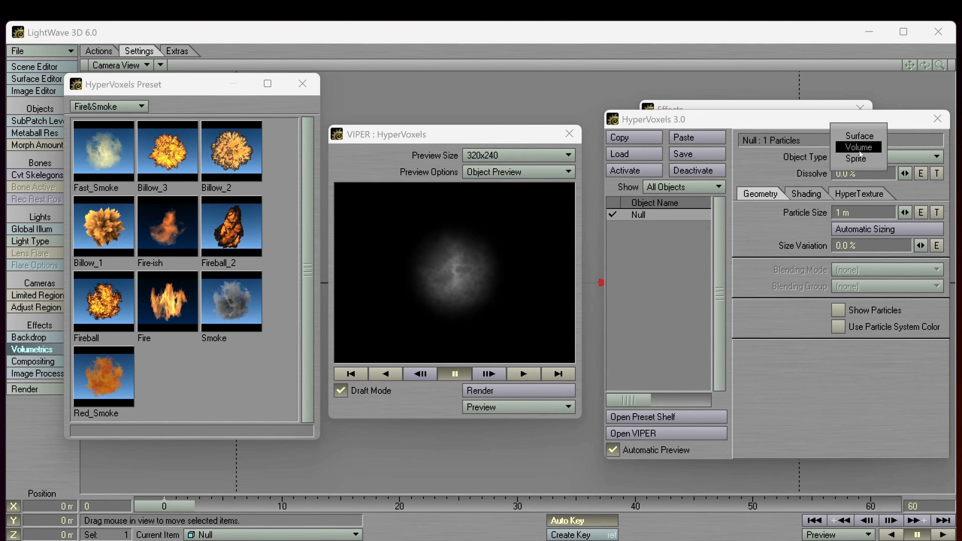
click(859, 151)
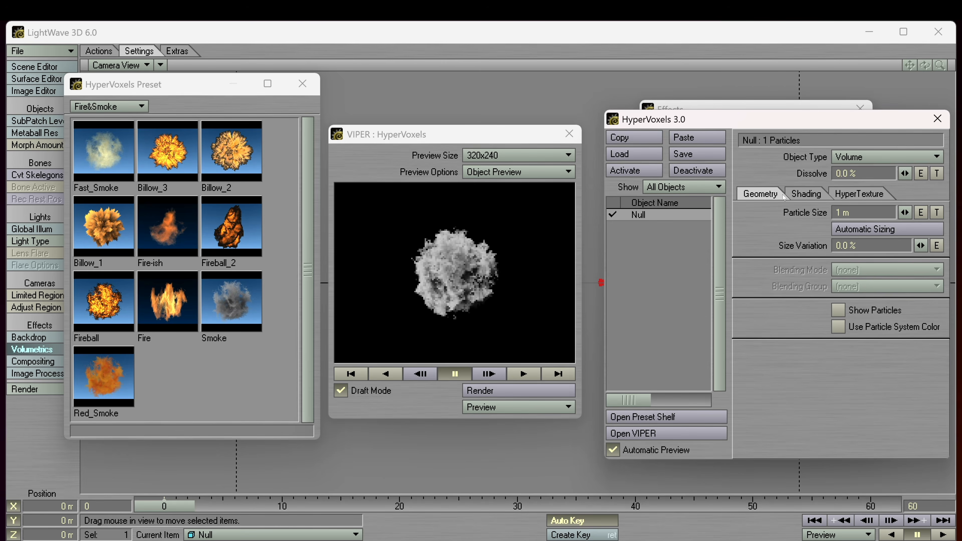
click(852, 158)
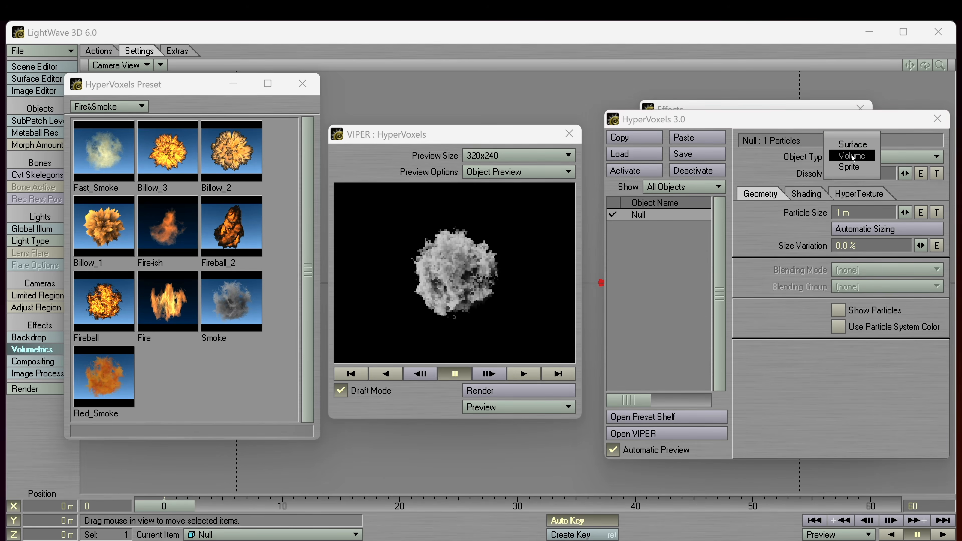
click(850, 167)
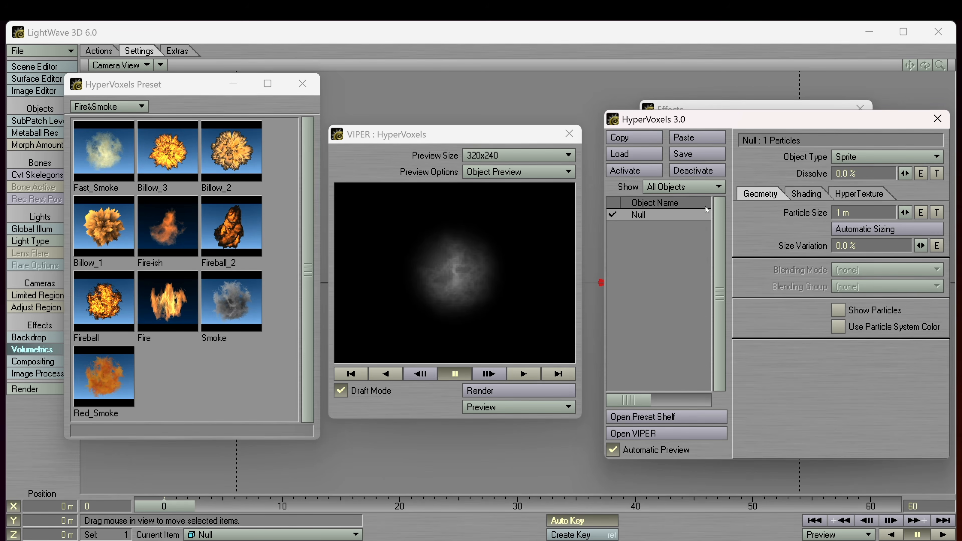
Examine the Null's Geometry, Shading and HyperTexture settings in HyperVoxels, keeping the object type at Sprite
click(818, 198)
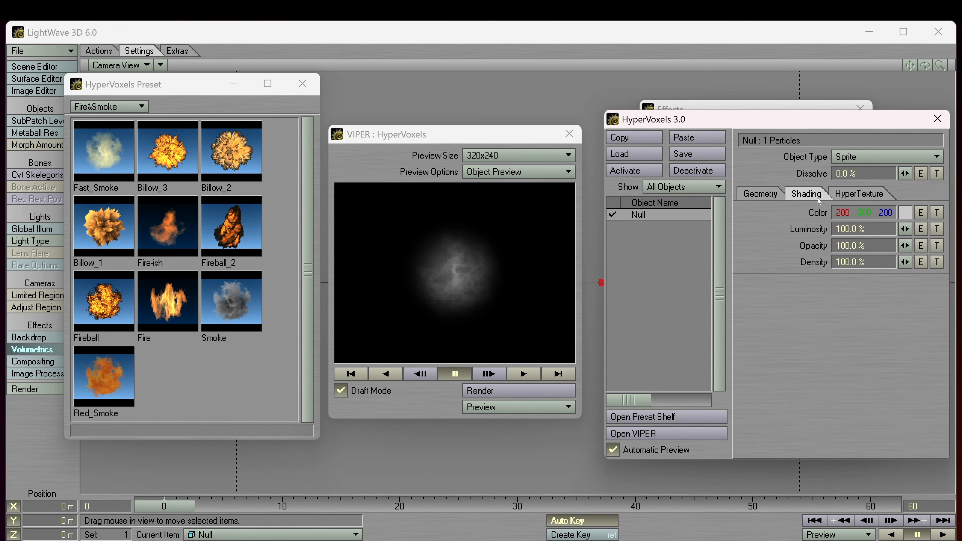
click(868, 196)
click(807, 196)
click(765, 196)
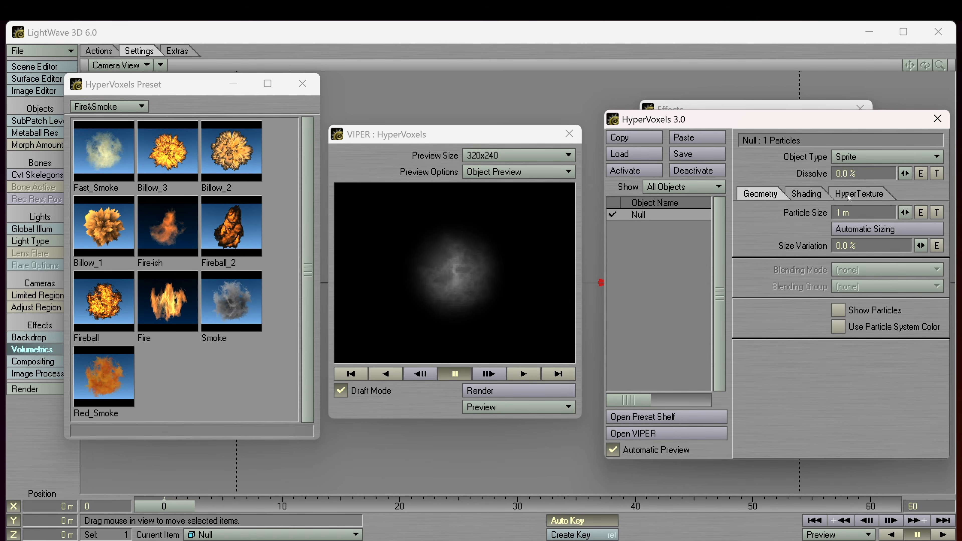
click(871, 157)
click(860, 148)
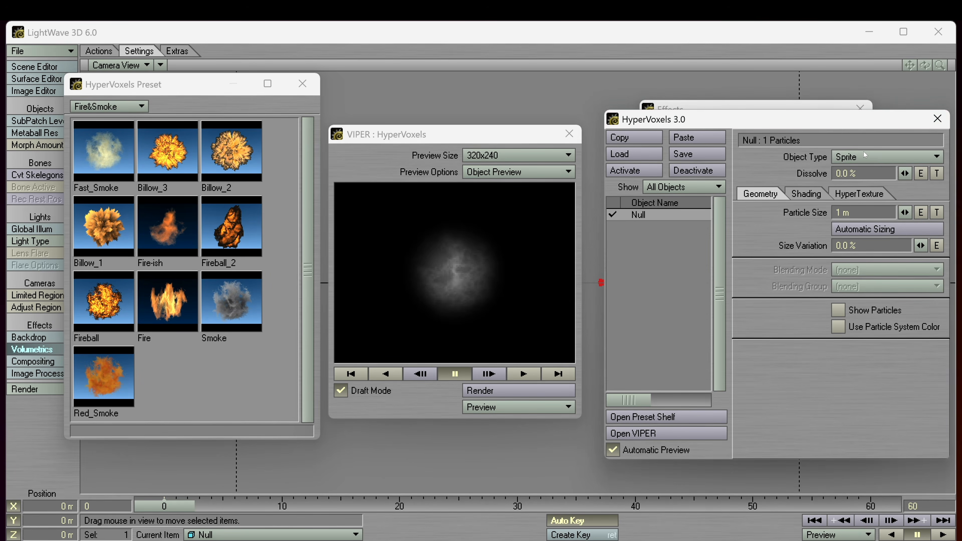
click(809, 197)
click(865, 196)
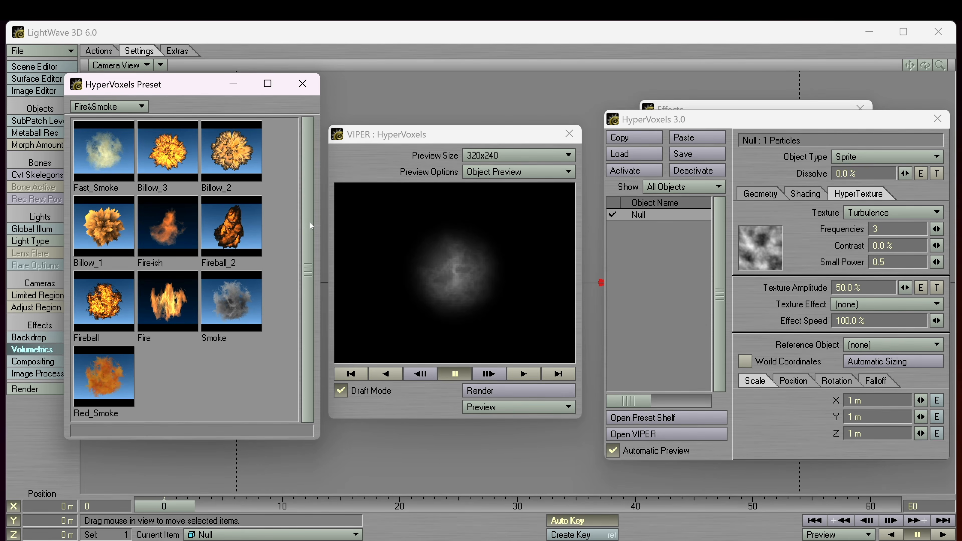
Load the Fireball preset onto the Null's HyperVoxels, with the VIPER preview moved clear of the preset shelf
drag(386, 140, 629, 127)
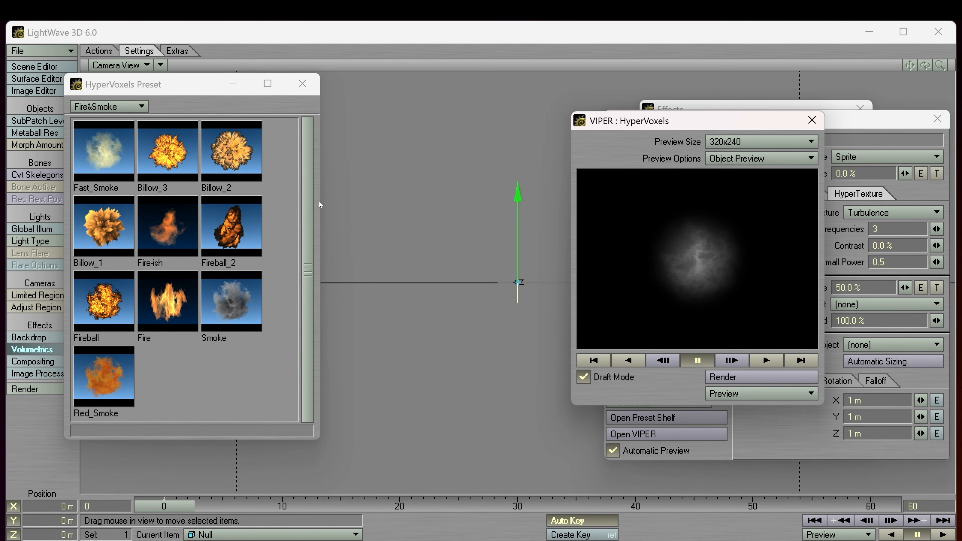
double_click(126, 293)
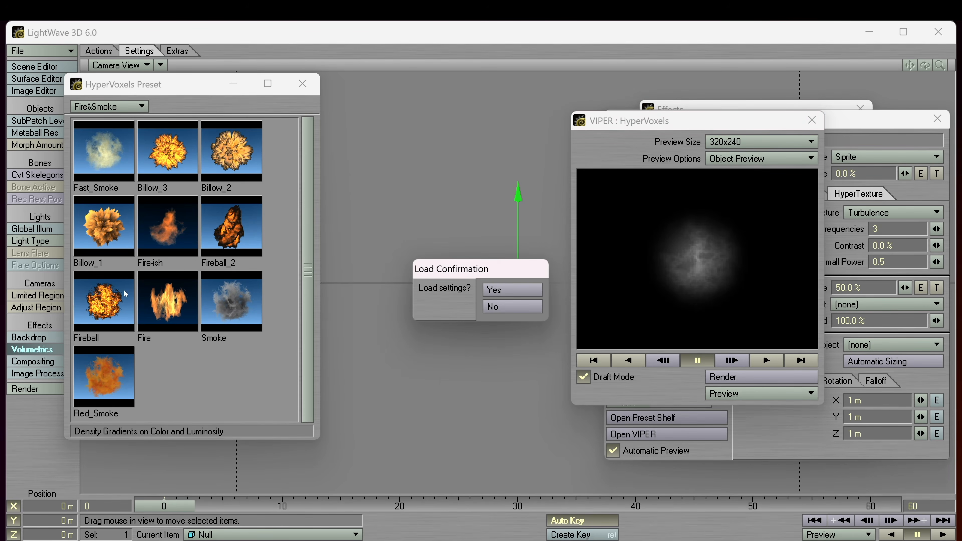
click(510, 290)
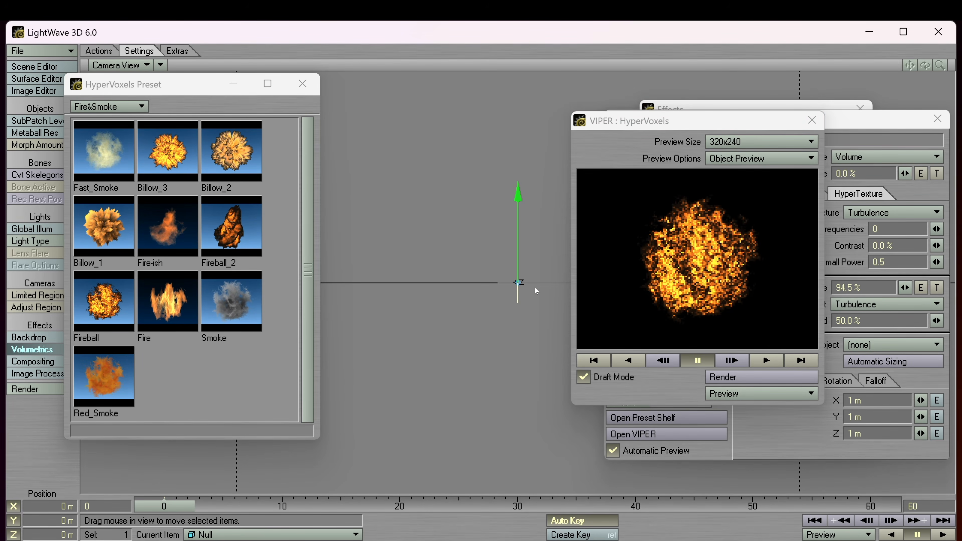
drag(600, 122, 641, 129)
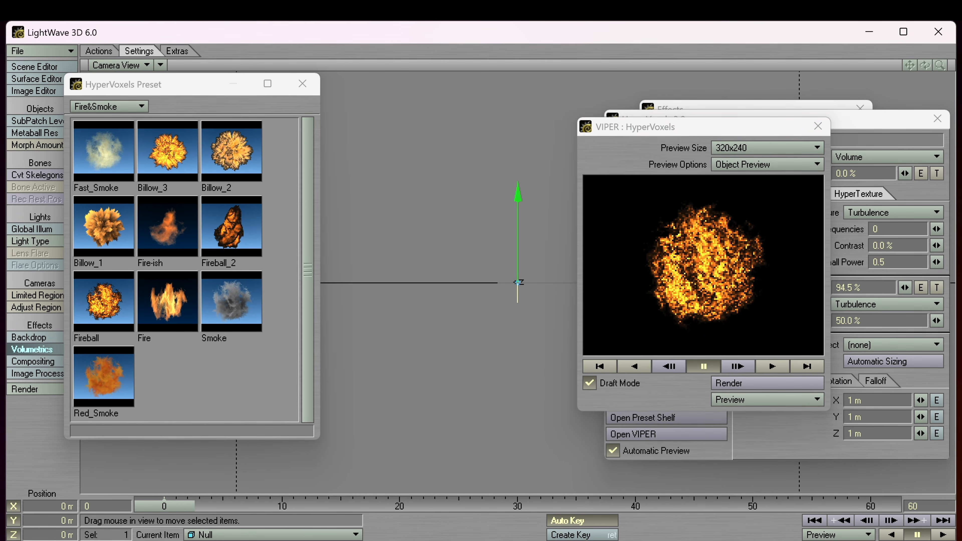
At frame 60, rotate the camera to about -26.7° heading and 7.8° pitch, and create a key there
key(shift+c)
drag(173, 513, 883, 510)
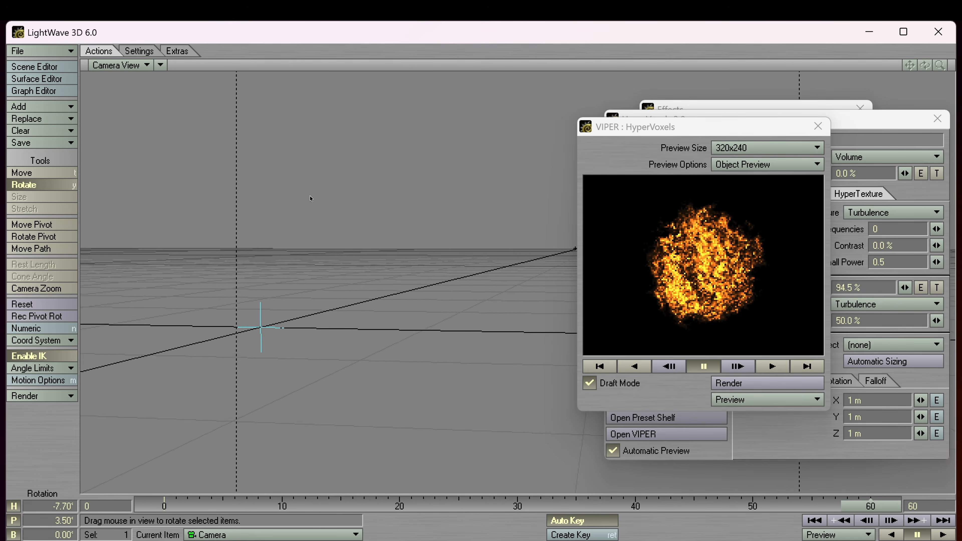
drag(310, 198, 379, 220)
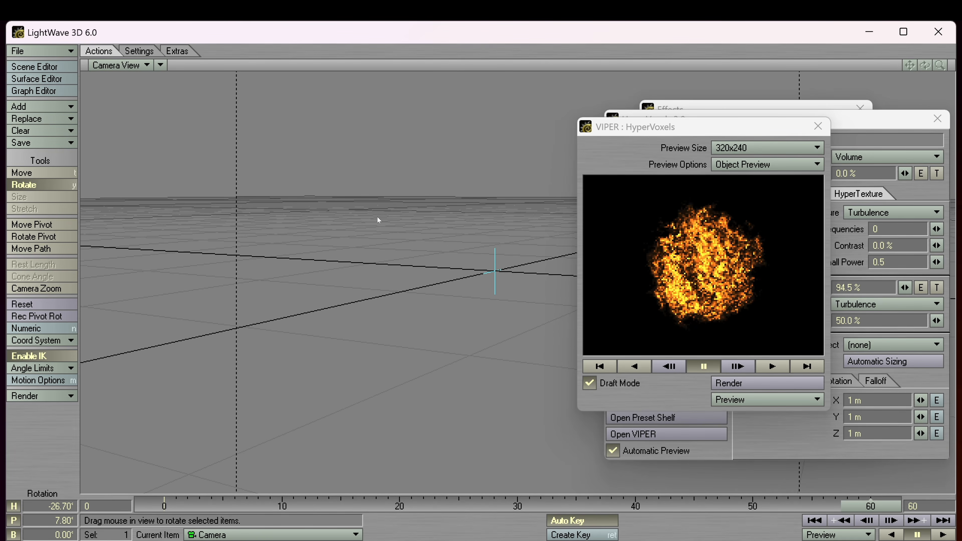
key(Return)
key(Return)
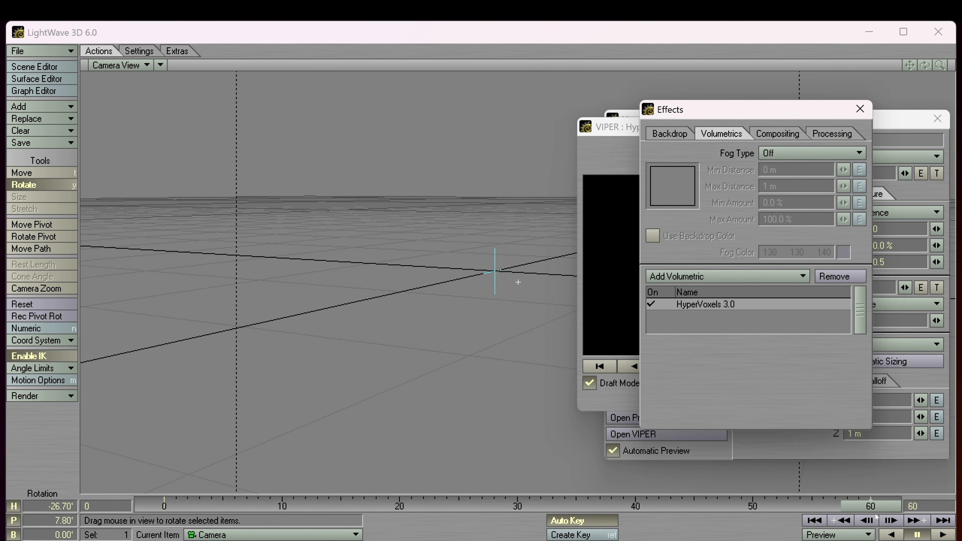
Go to frame 57 and render that frame of the fireball
mouse_move(873, 509)
mouse_down()
mouse_move(294, 509)
mouse_move(867, 508)
mouse_move(683, 509)
mouse_move(859, 509)
mouse_up()
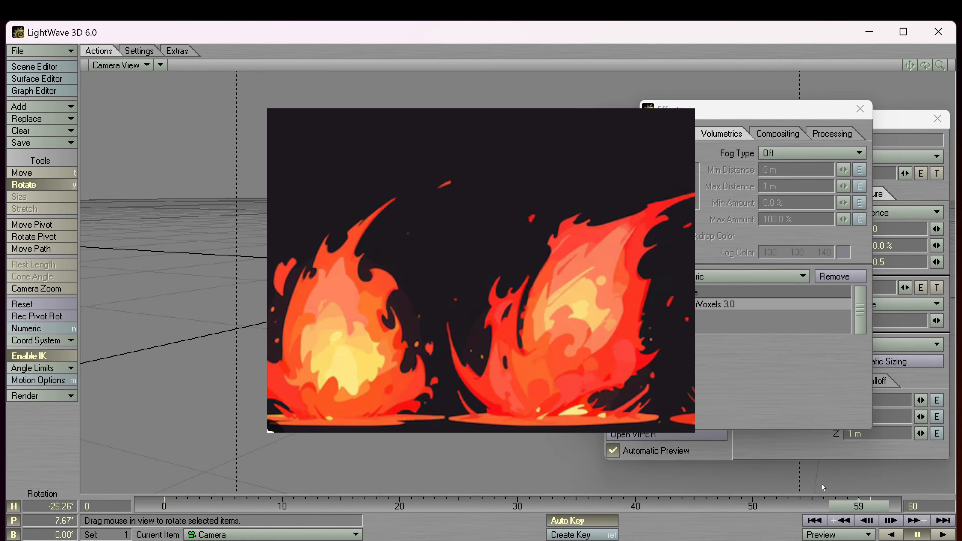
drag(851, 508, 850, 508)
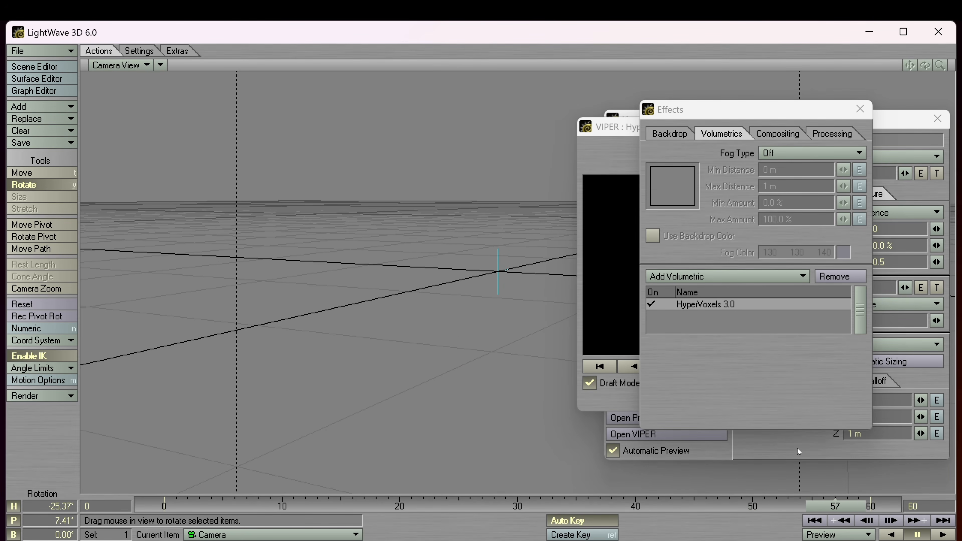
key(F9)
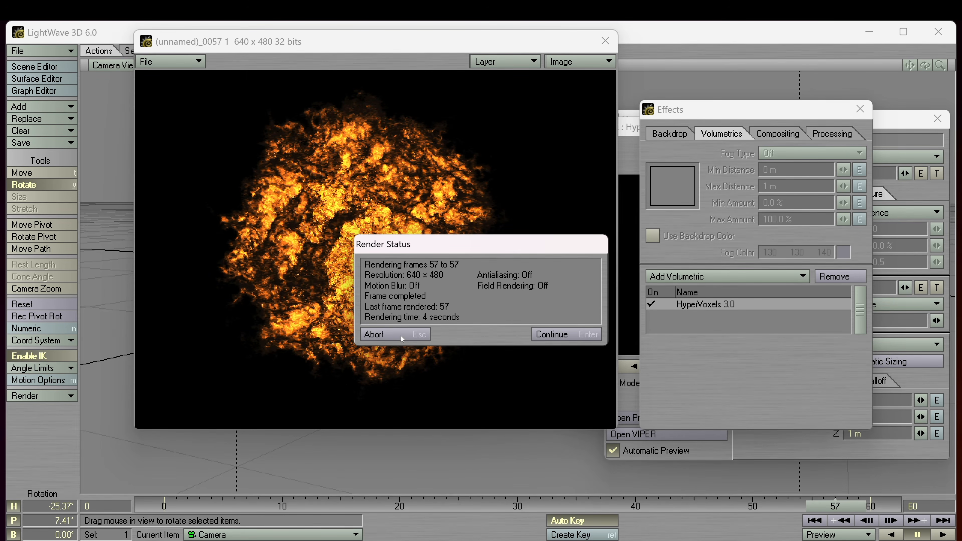
Dismiss the finished render status and arrange the render, Effects and VIPER windows so the HyperVoxels settings are uncovered
click(399, 334)
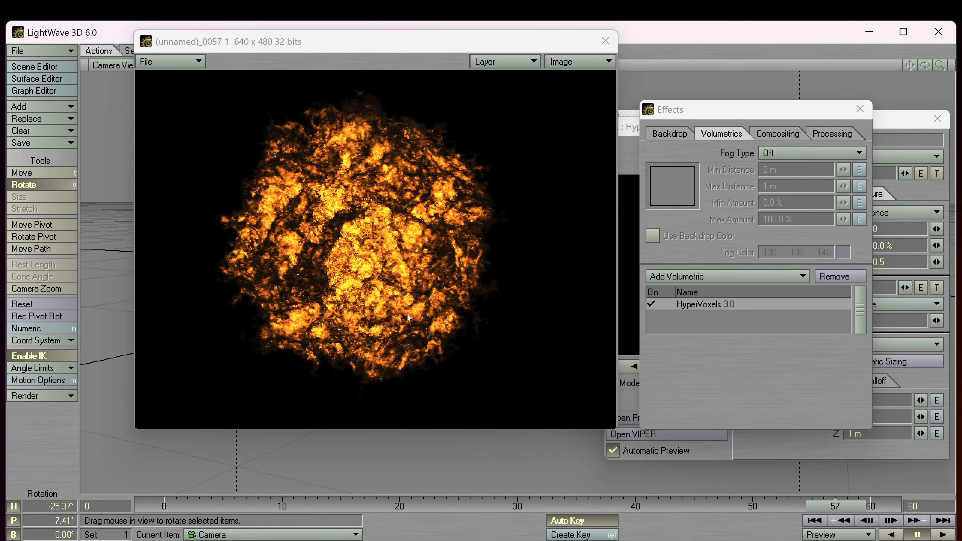
drag(346, 41, 281, 66)
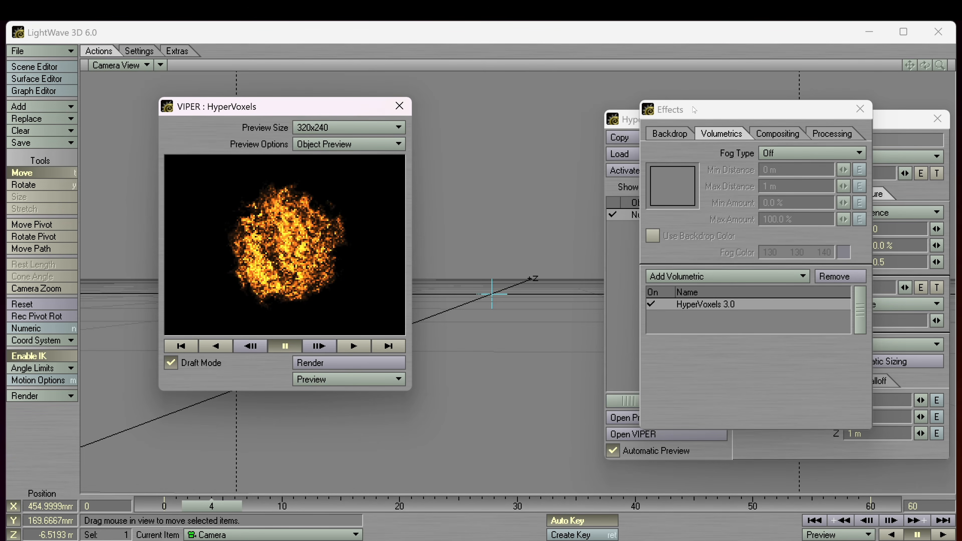
drag(694, 109, 471, 89)
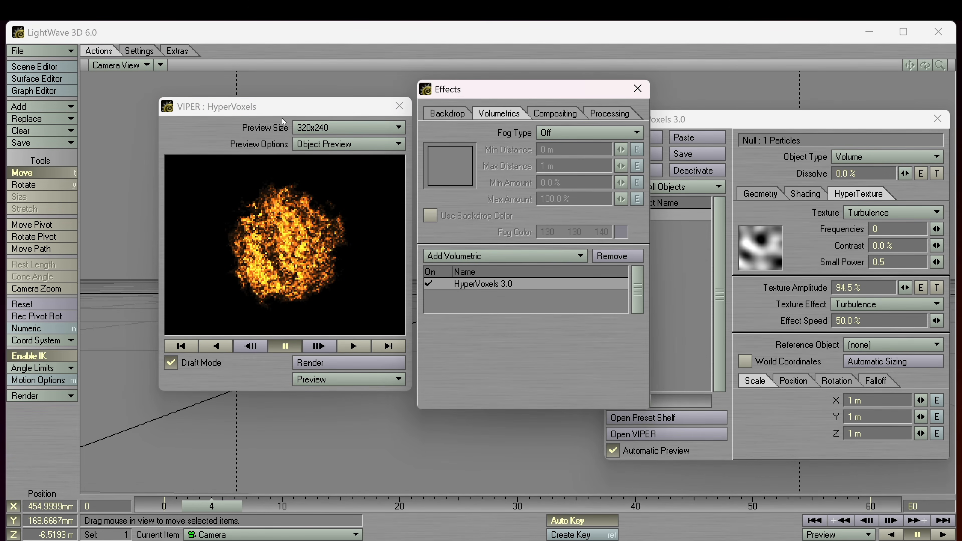
drag(261, 126, 244, 106)
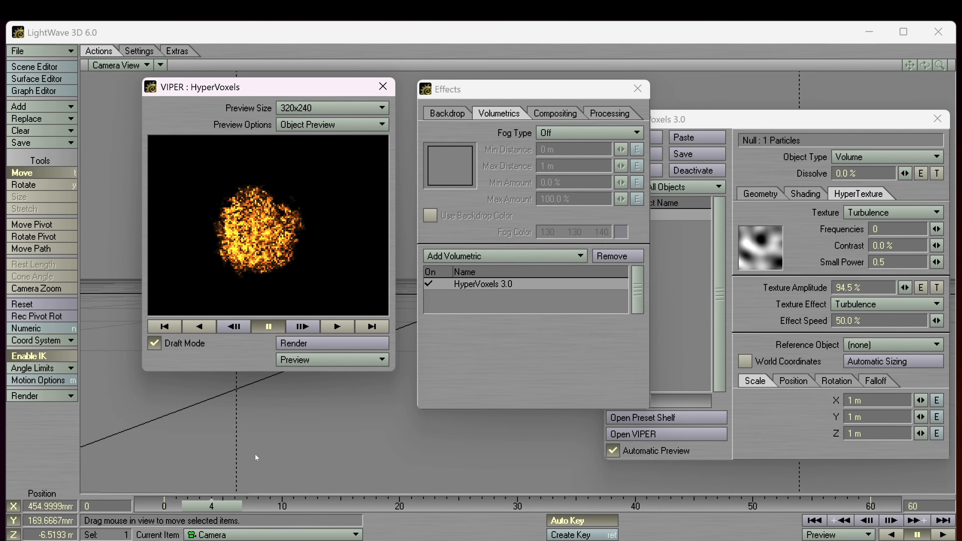
Refresh the VIPER image at frame 60, and make and play an animated VIPER preview of the fireball
drag(214, 506, 874, 506)
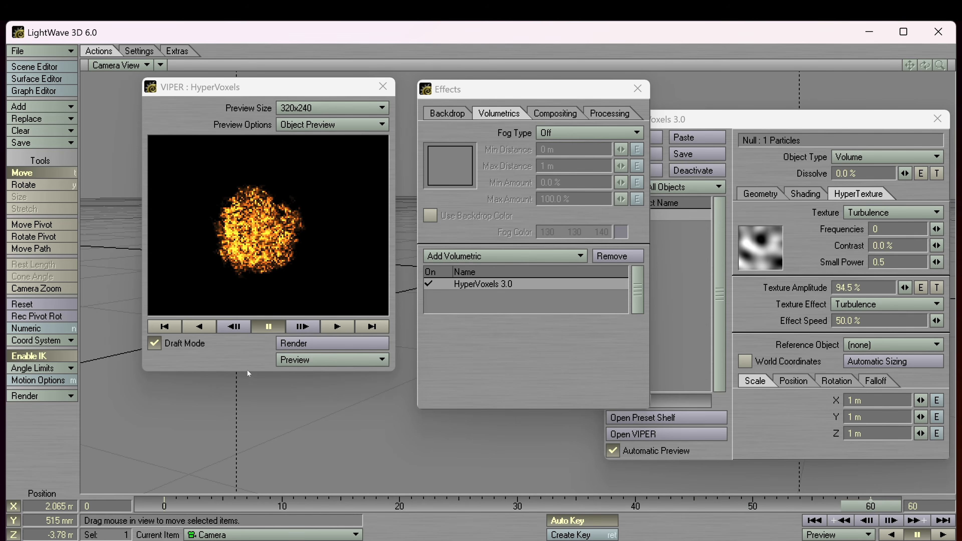
click(307, 342)
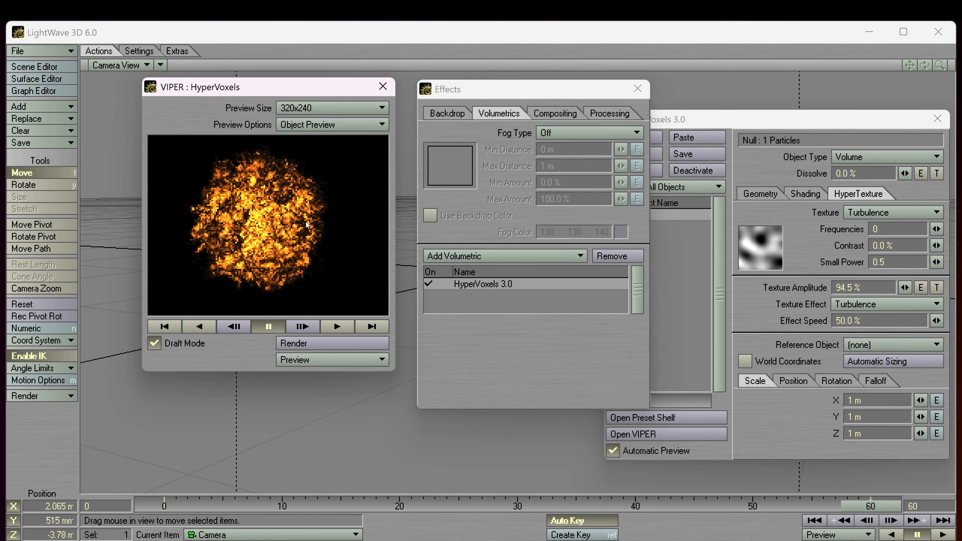
click(865, 520)
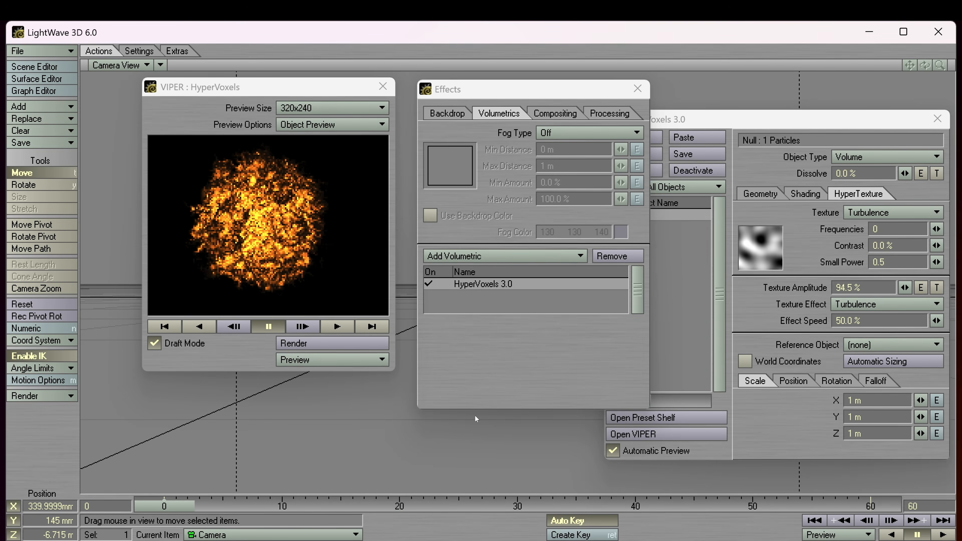
click(356, 363)
click(355, 358)
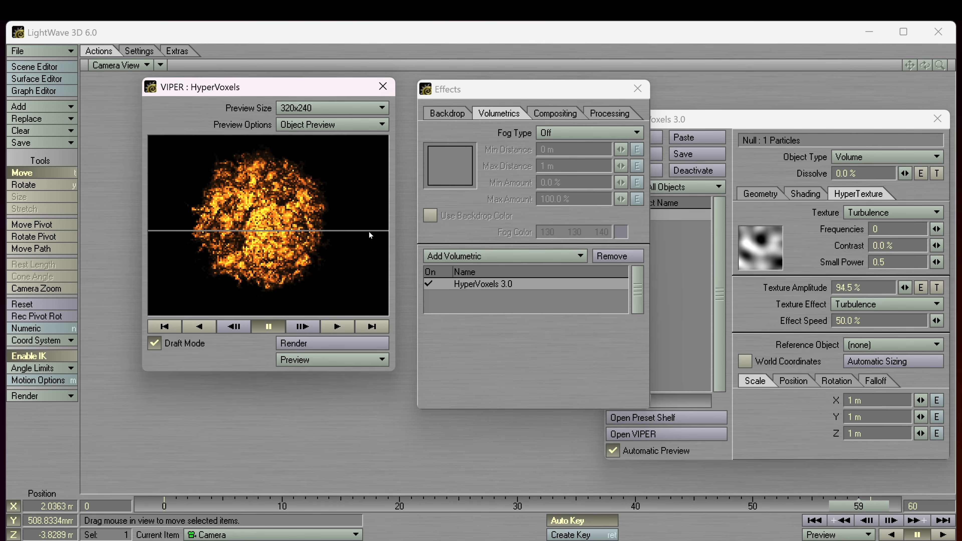
click(337, 327)
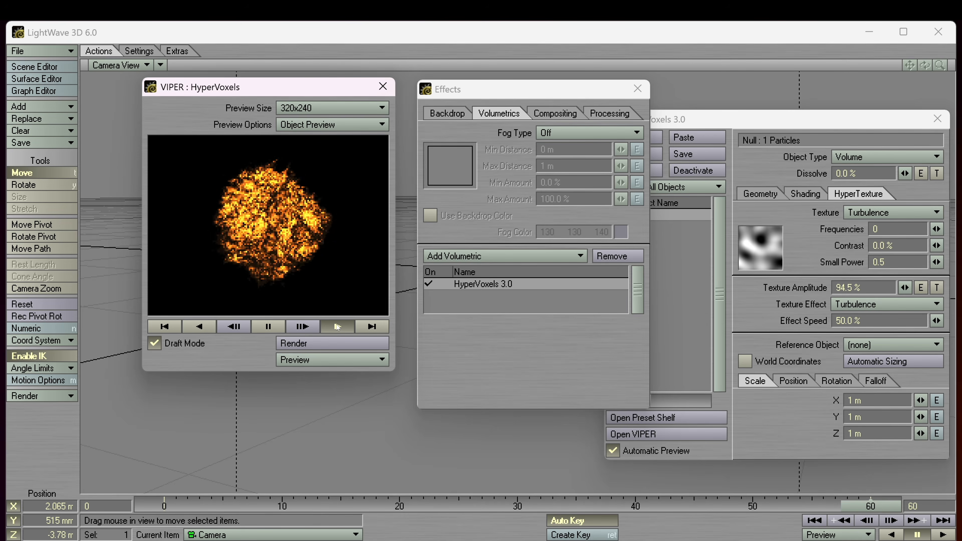
Set the fireball's Texture Effect to Billowing
click(868, 305)
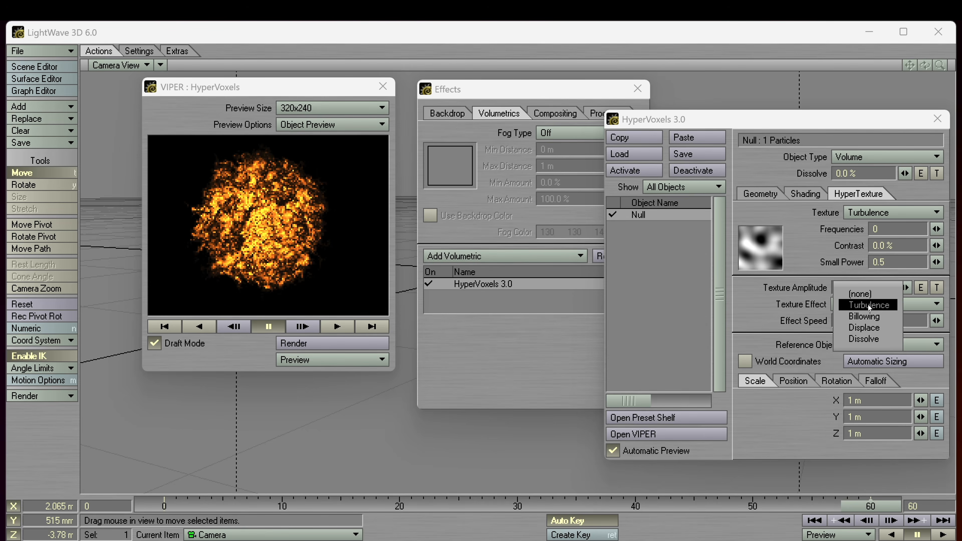
click(866, 319)
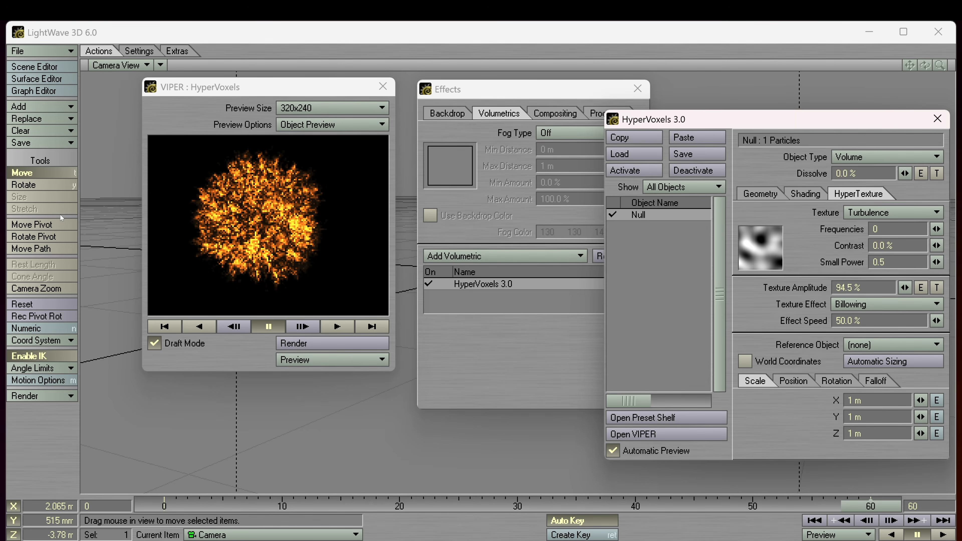
Load the Smoke preset from the Fire&Smoke presets onto the Null's HyperVoxels
click(663, 418)
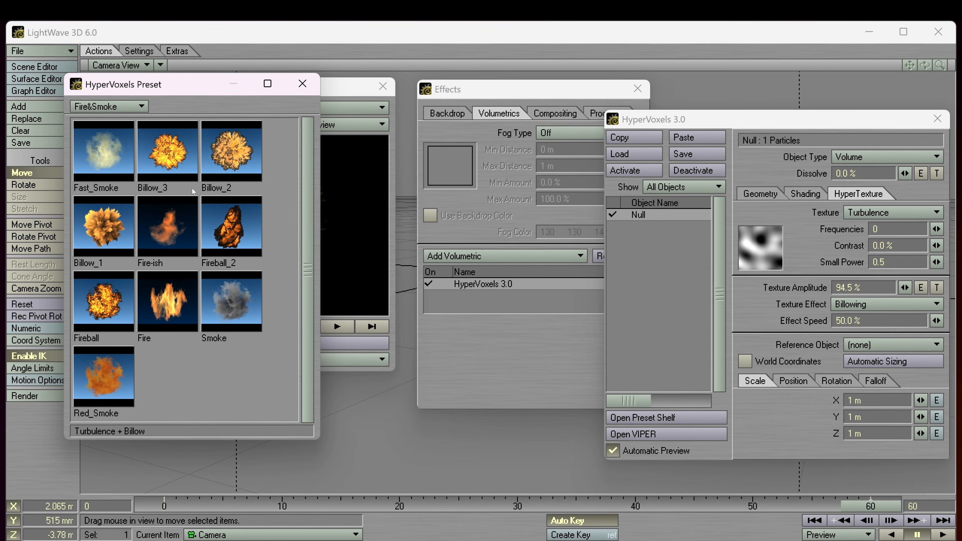
double_click(223, 351)
double_click(233, 302)
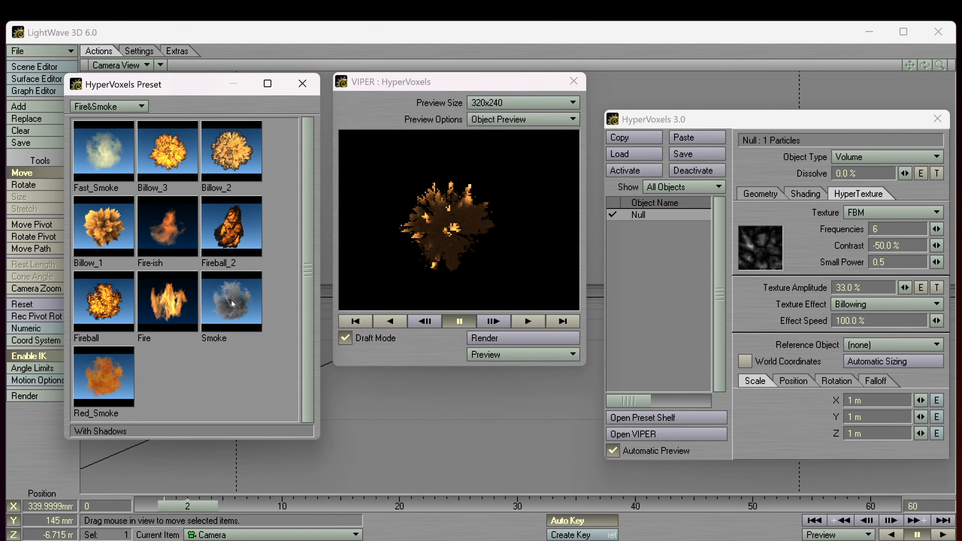
click(499, 291)
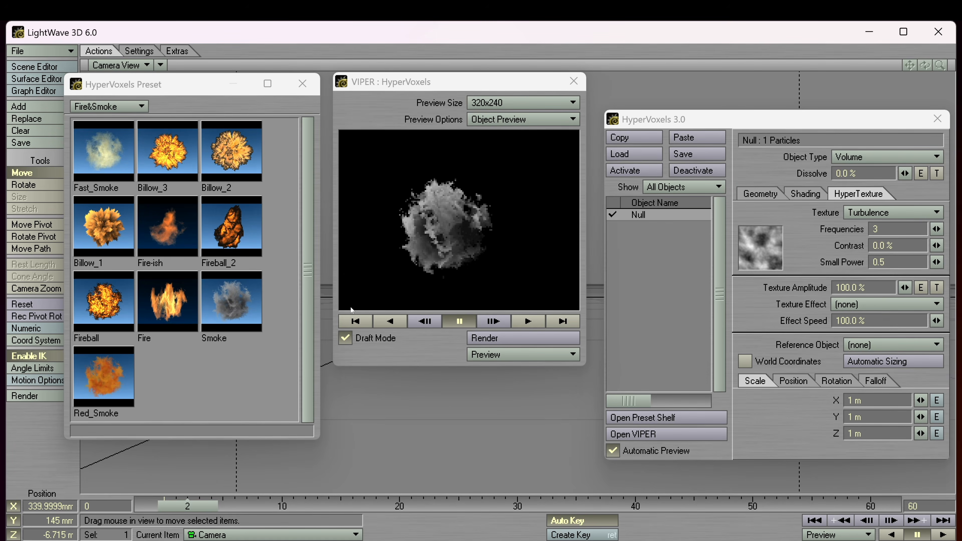
Turn off Draft Mode in VIPER, set the preview size to 480x360 and render the smoke preview
click(346, 338)
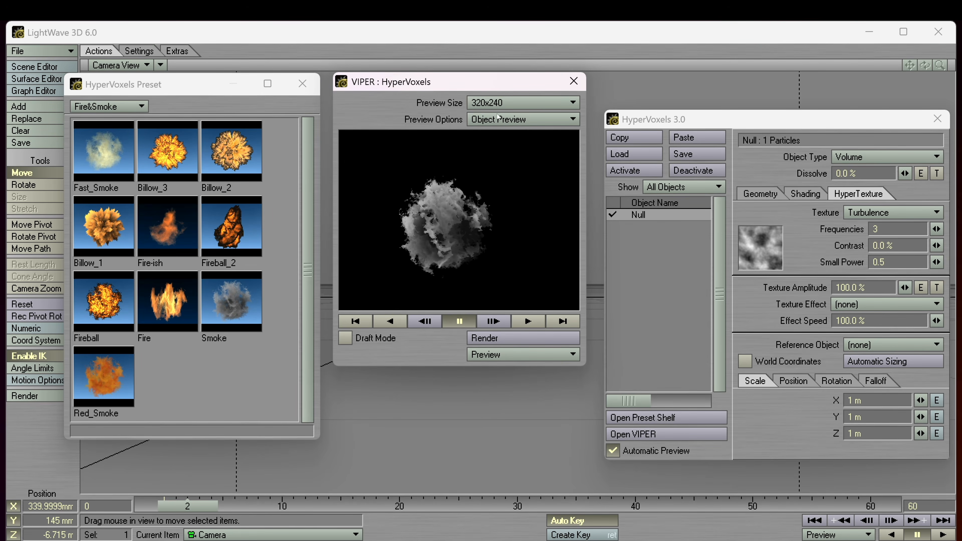
click(500, 99)
click(502, 110)
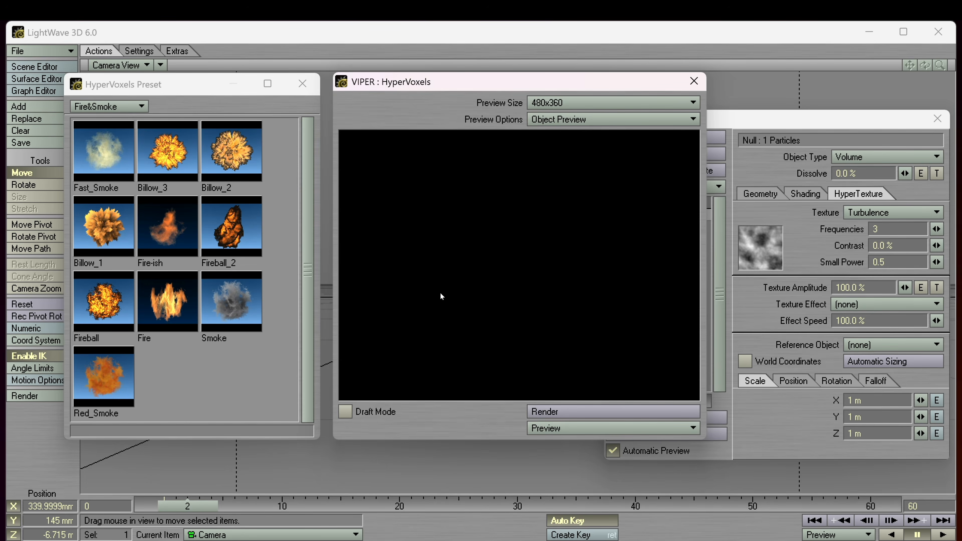
click(542, 413)
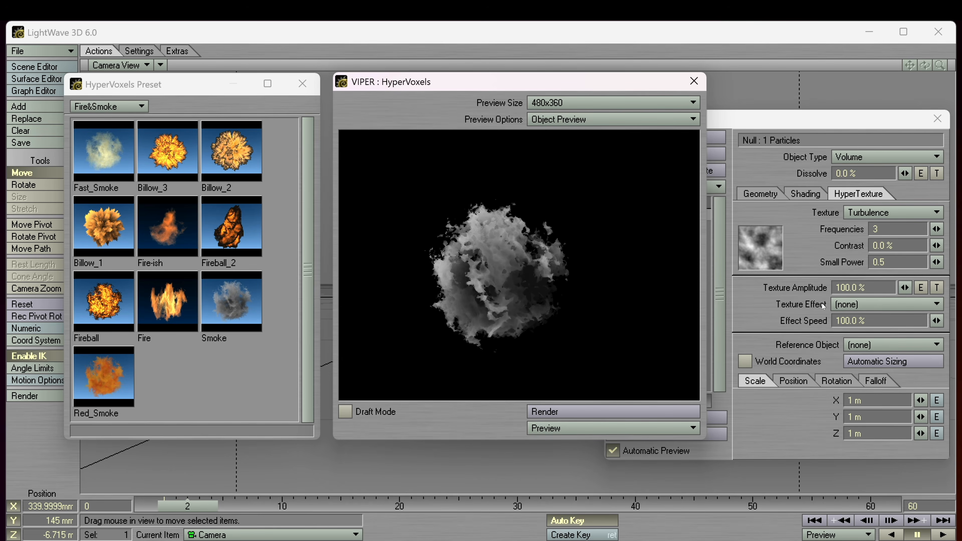
In the smoke's basic Shading settings, set Thickness to 86% and Smoothness to 82%
click(805, 194)
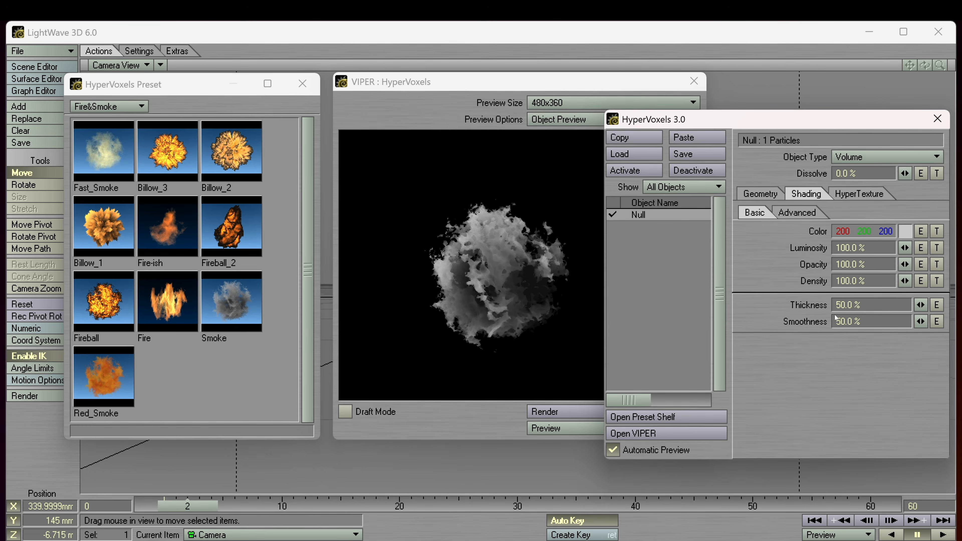
drag(919, 307, 943, 307)
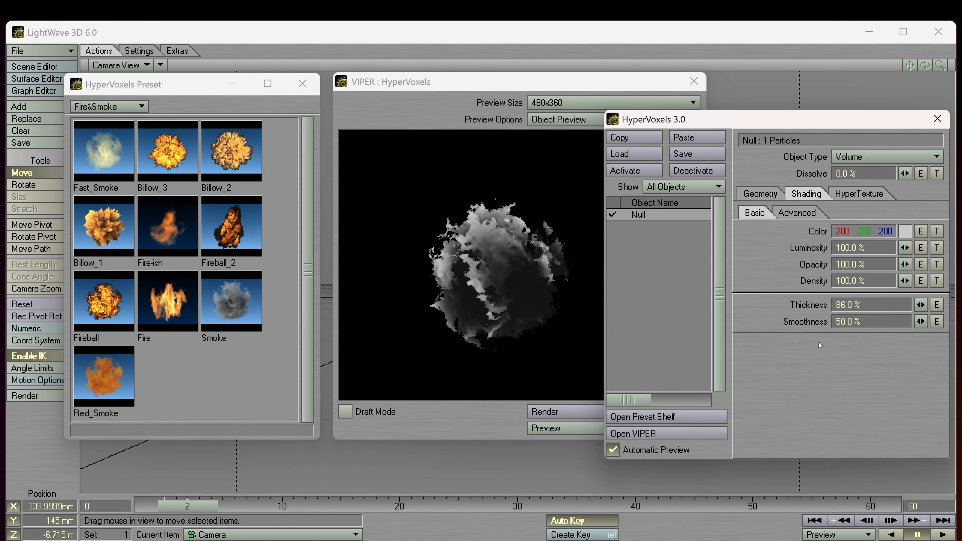
drag(920, 322, 940, 322)
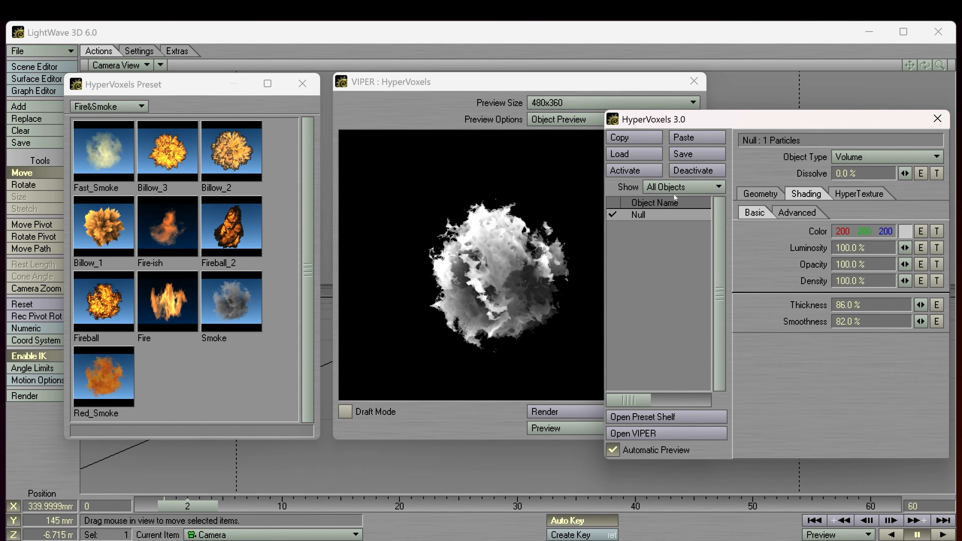
With the VIPER window moved clear of the settings, set the smoke's Thickness to 9% and Smoothness to 62.5%
drag(478, 82, 433, 86)
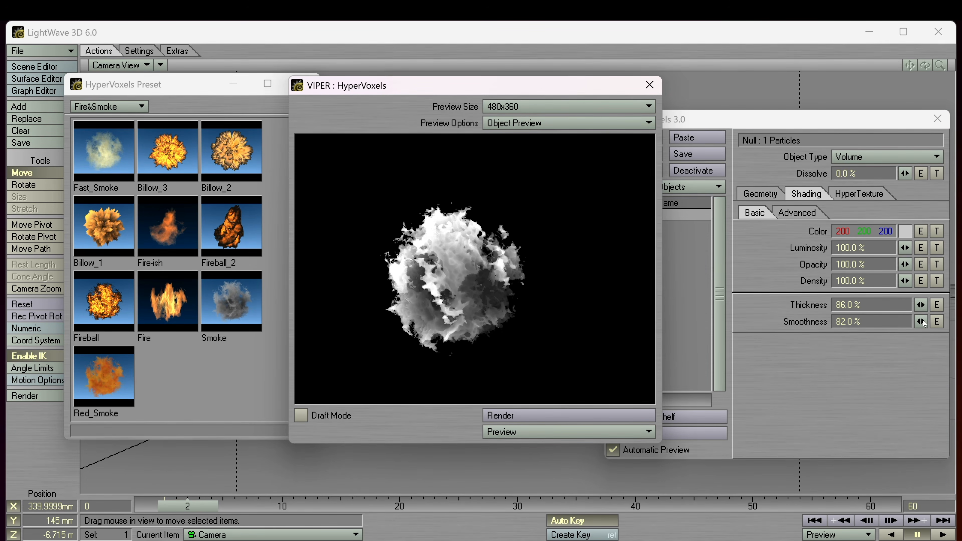
drag(923, 321, 896, 322)
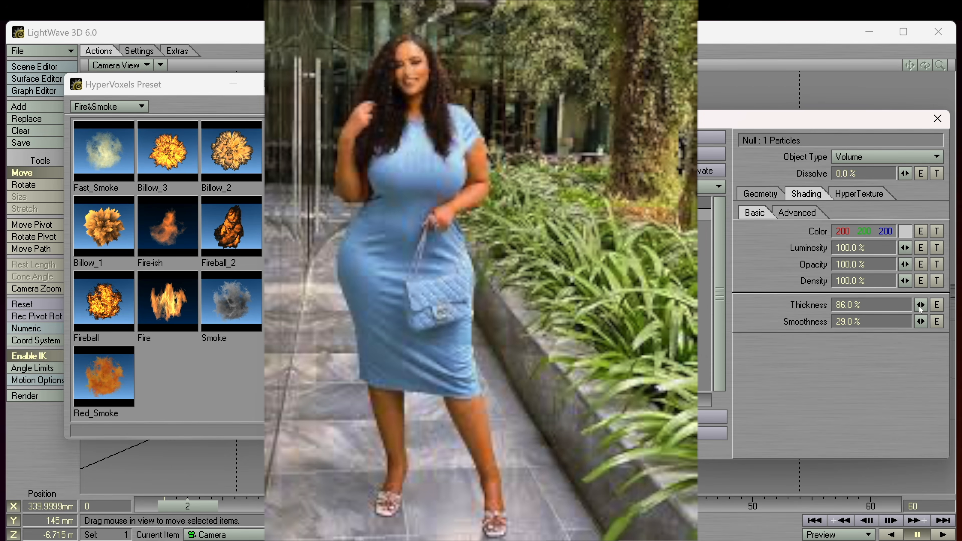
mouse_move(921, 304)
mouse_down()
mouse_move(908, 306)
mouse_move(917, 305)
mouse_up()
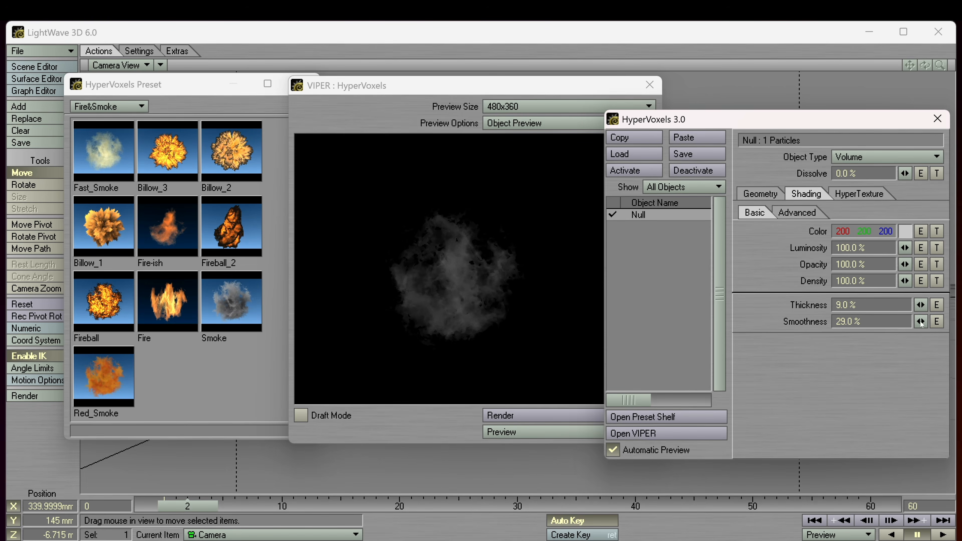
drag(921, 323, 923, 323)
drag(921, 321, 925, 321)
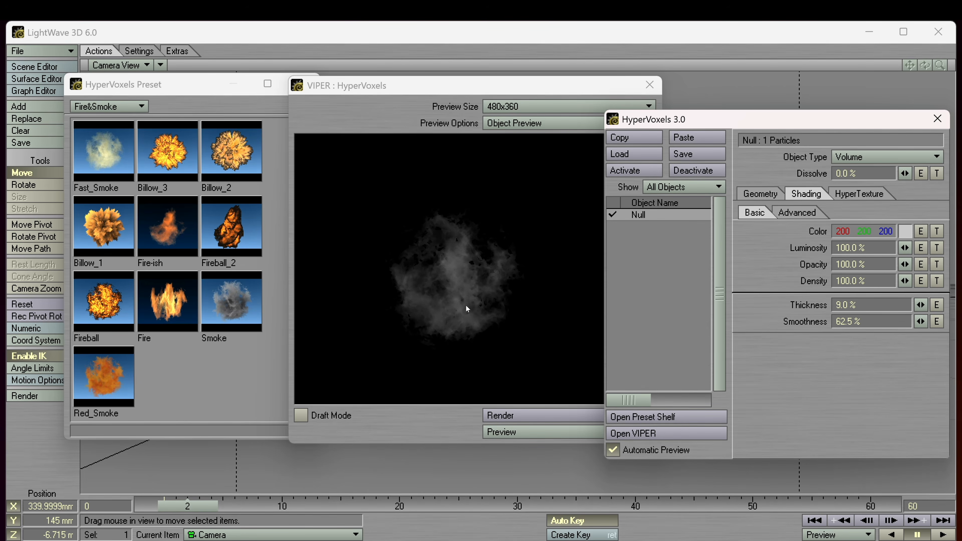
Turn on Draft Mode in VIPER and start an animated preview of the smoke, cancelling it partway
click(301, 416)
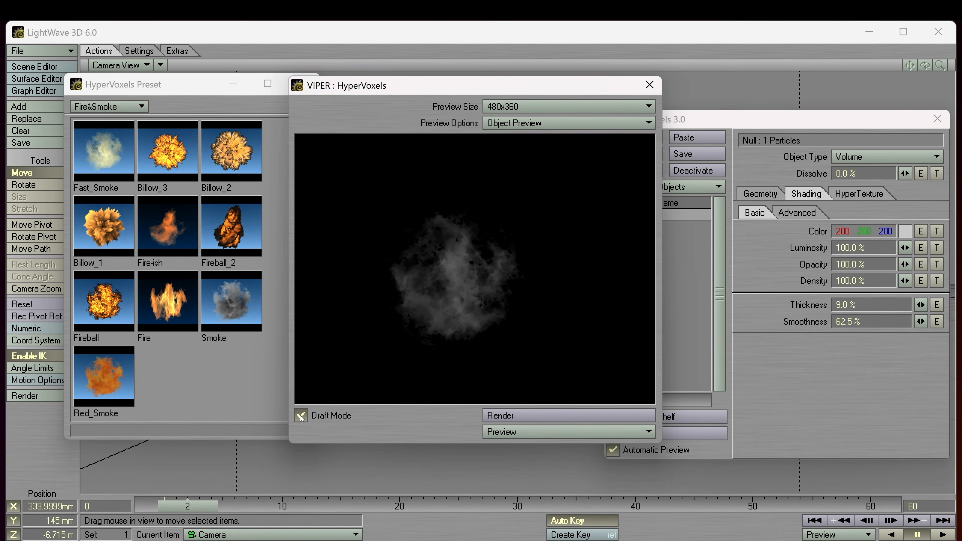
click(535, 436)
click(535, 434)
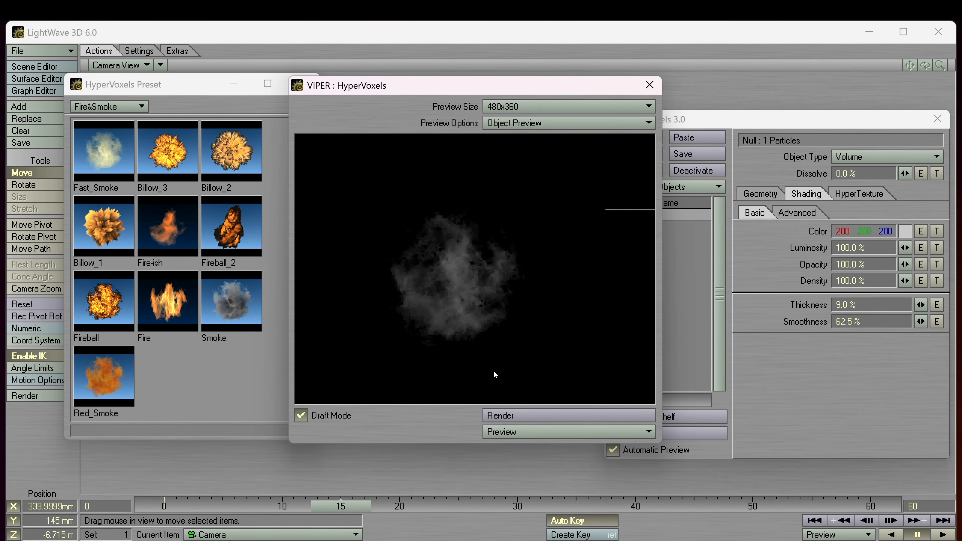
key(Escape)
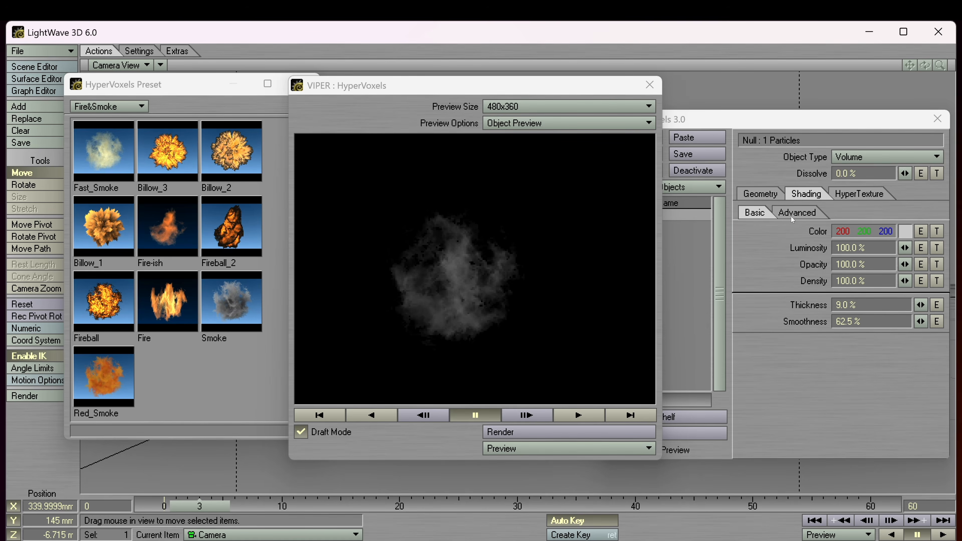
Check the smoke's advanced Shading settings and set its HyperTexture Texture Effect to Turbulence
click(796, 214)
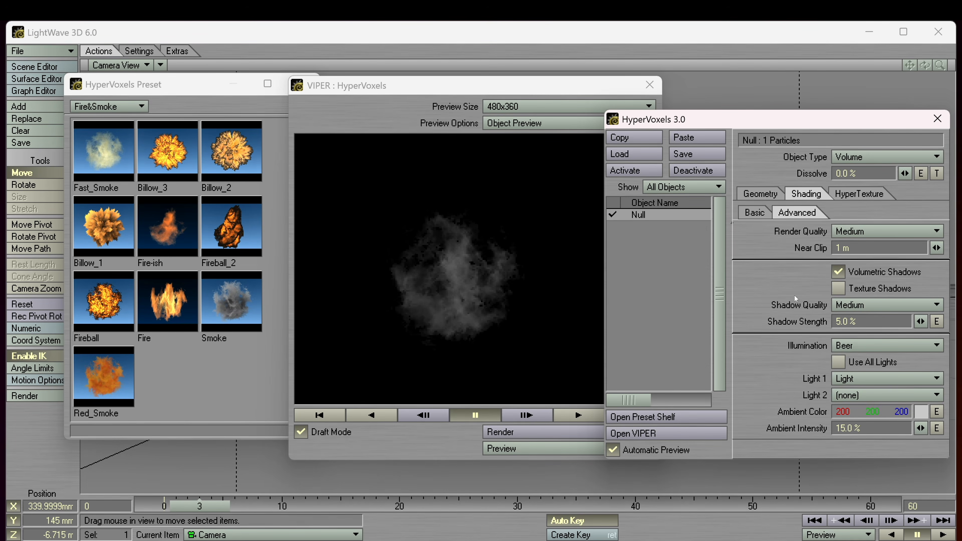
click(860, 193)
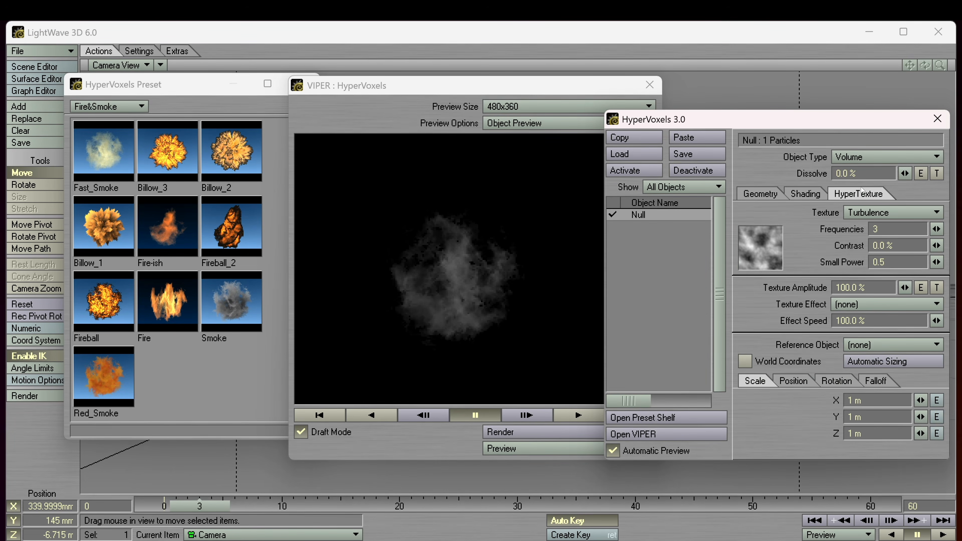
click(849, 305)
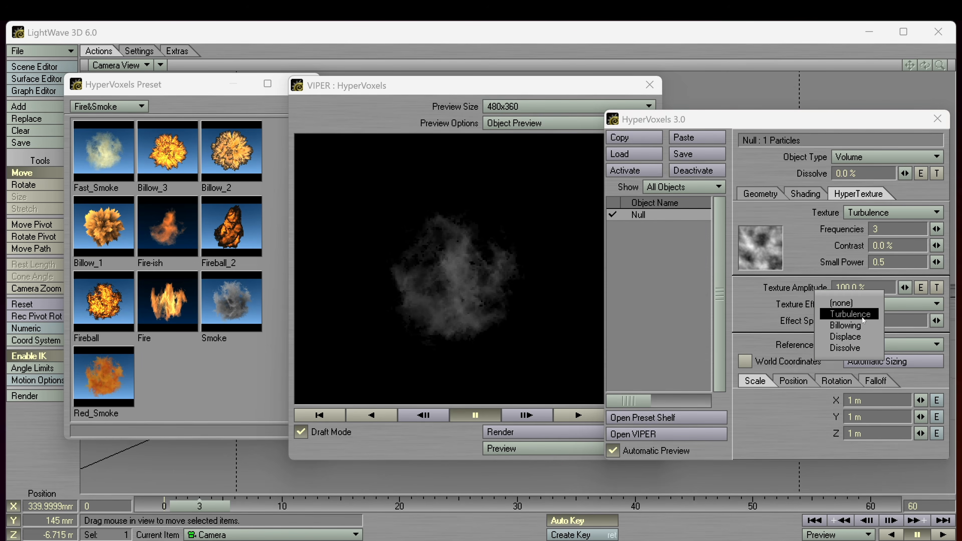
click(863, 317)
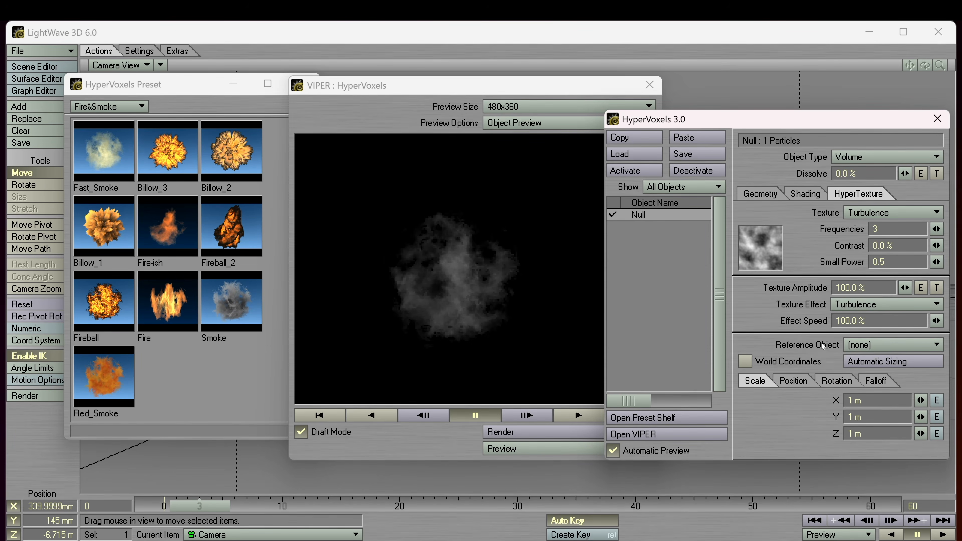
Make an animated VIPER preview of the turbulent smoke, play it and pause it
click(561, 451)
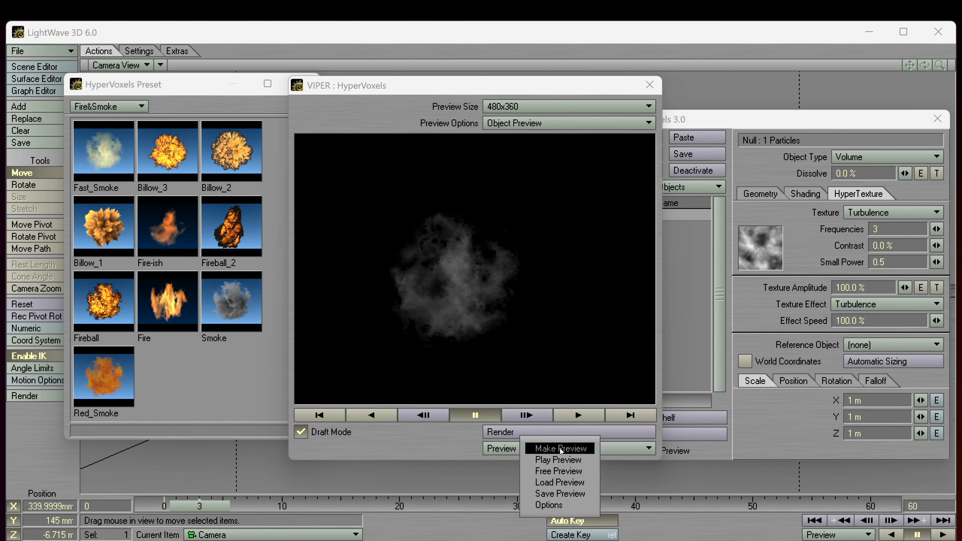
click(563, 449)
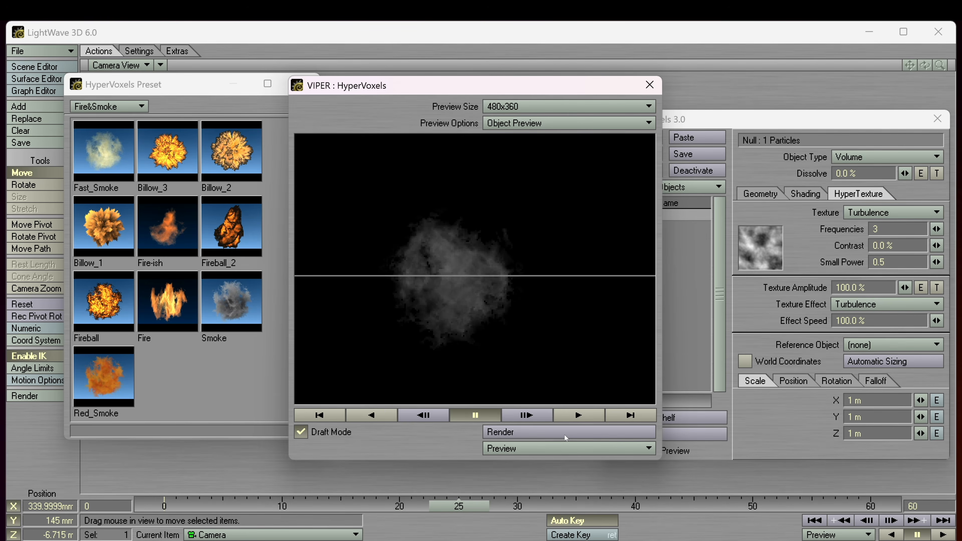
click(568, 420)
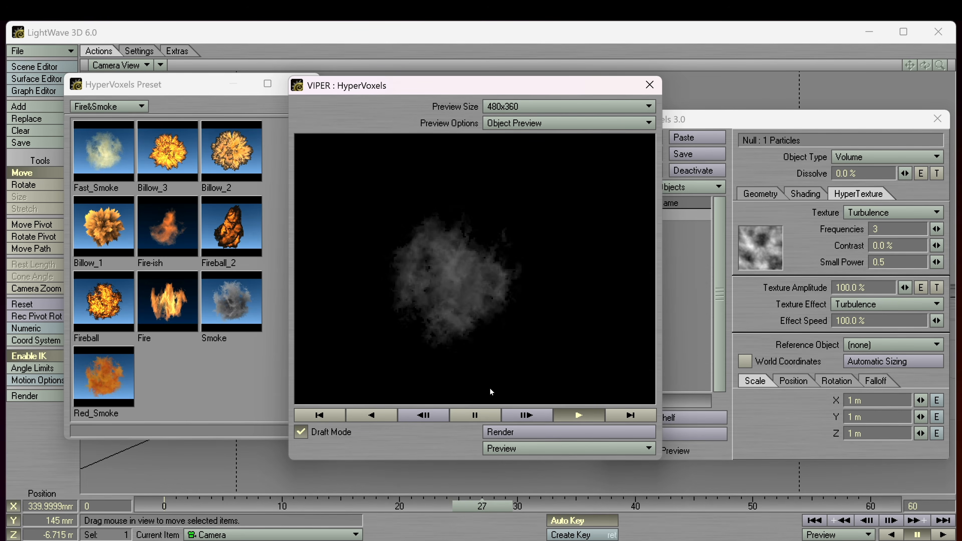
click(469, 414)
Set the smoke's HyperTexture Texture Effect to Dissolve and make an animated VIPER preview of it, playing and pausing it
click(860, 307)
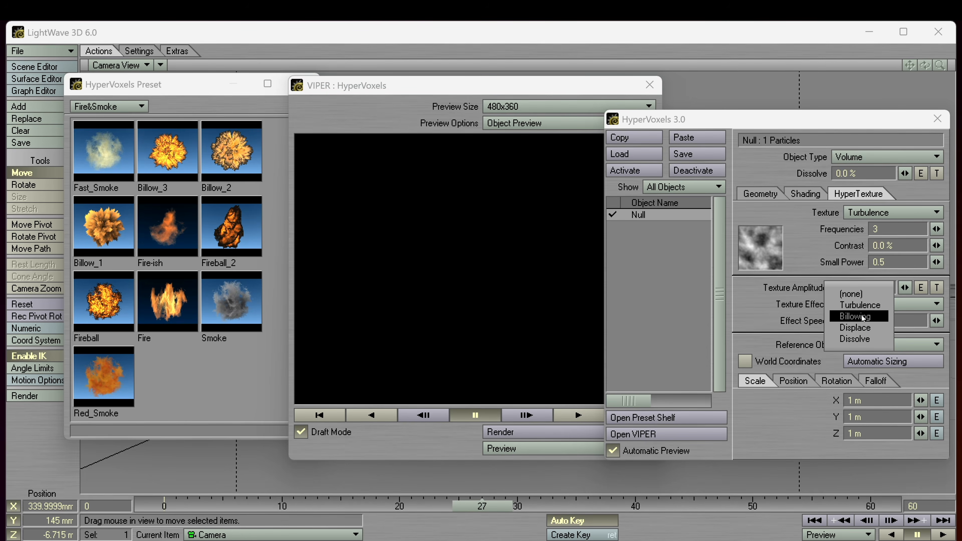
click(856, 338)
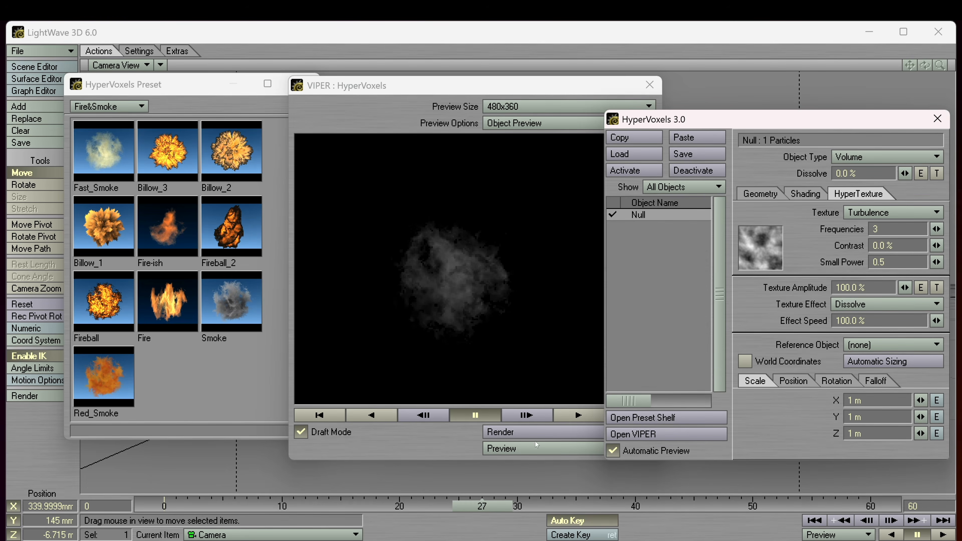
click(536, 444)
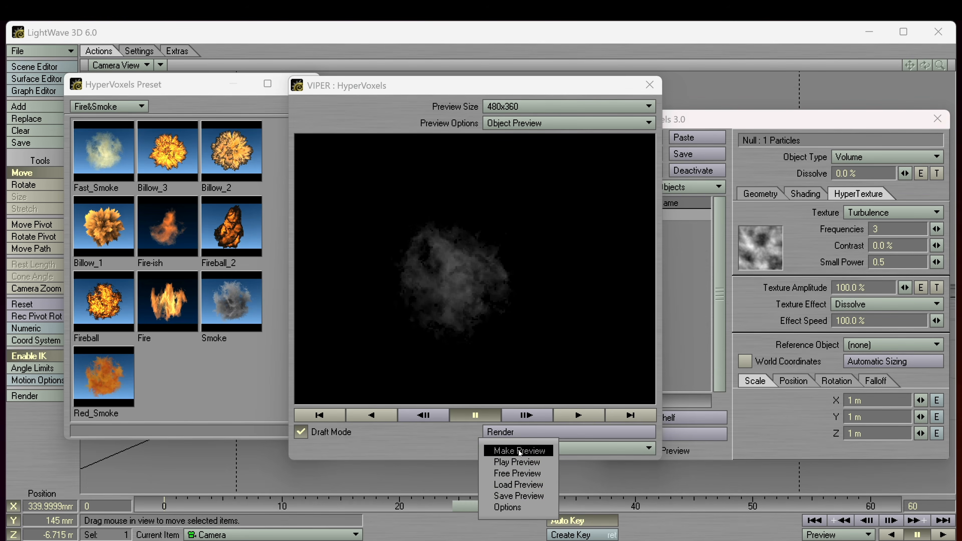
click(515, 449)
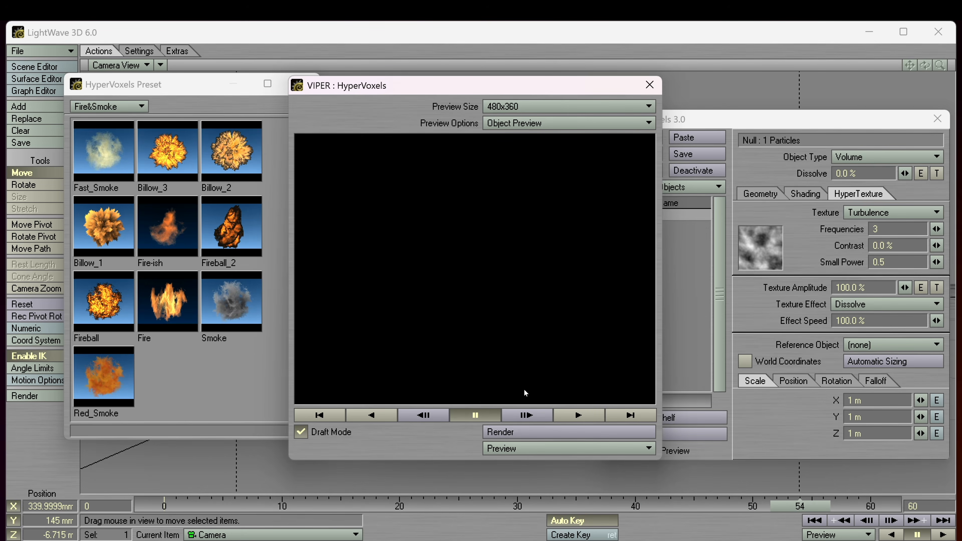
click(579, 415)
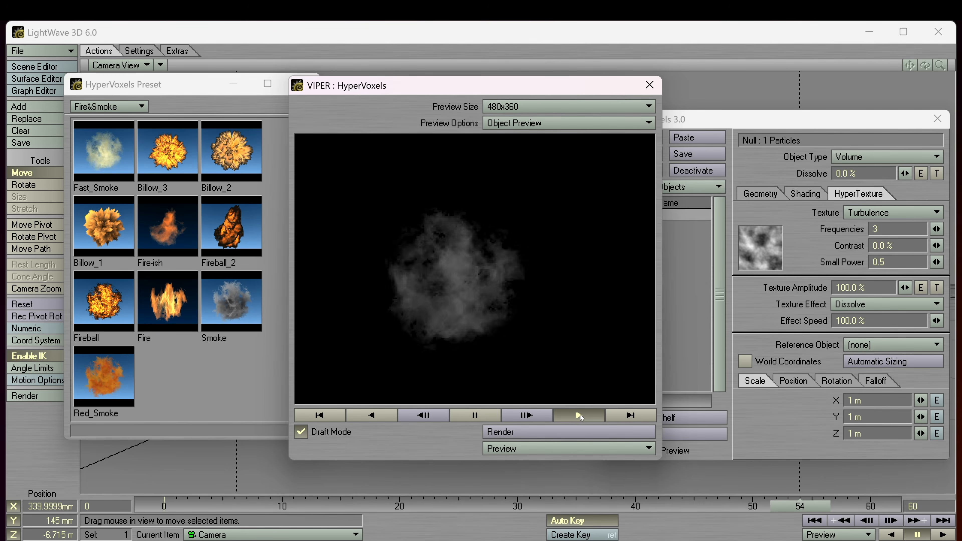
click(483, 415)
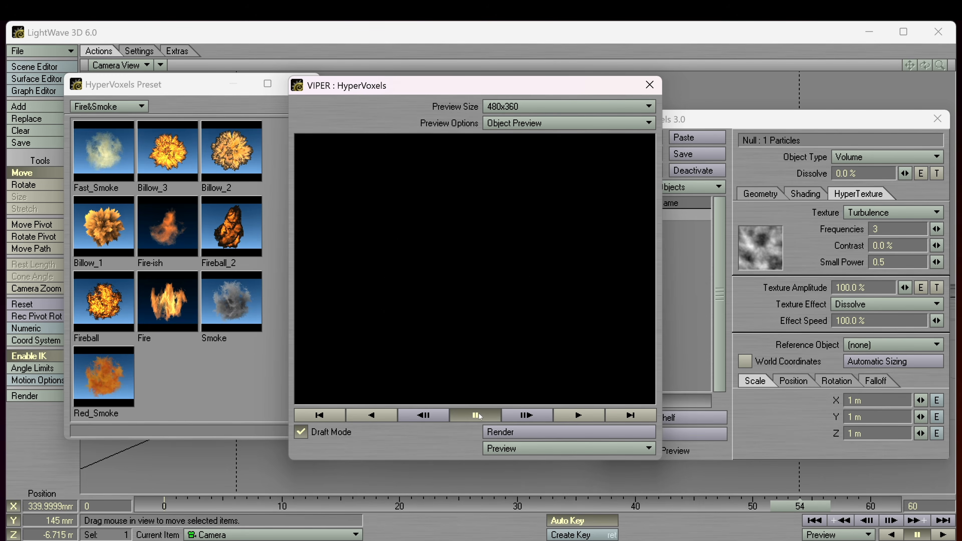
Free the stored VIPER preview and render a still of the smoke at frame 2
click(219, 496)
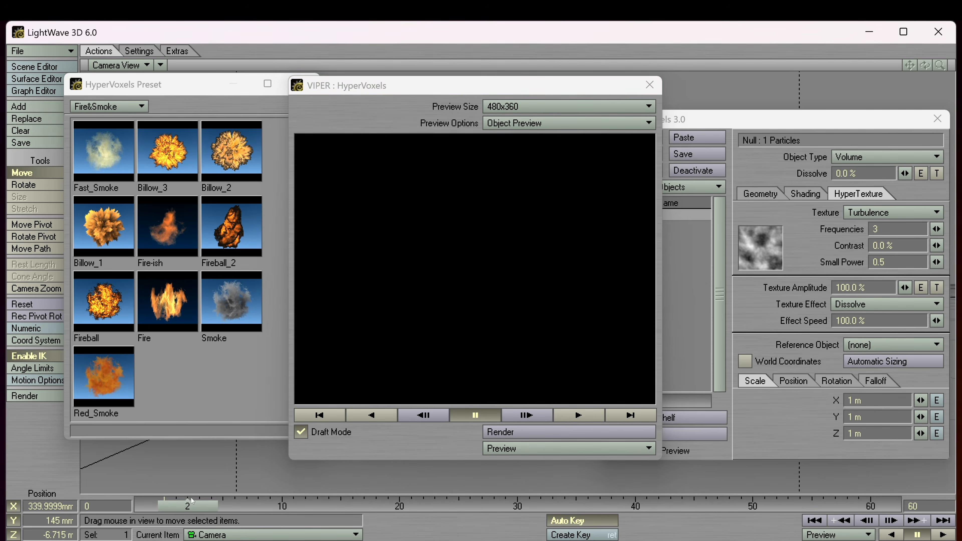
click(493, 448)
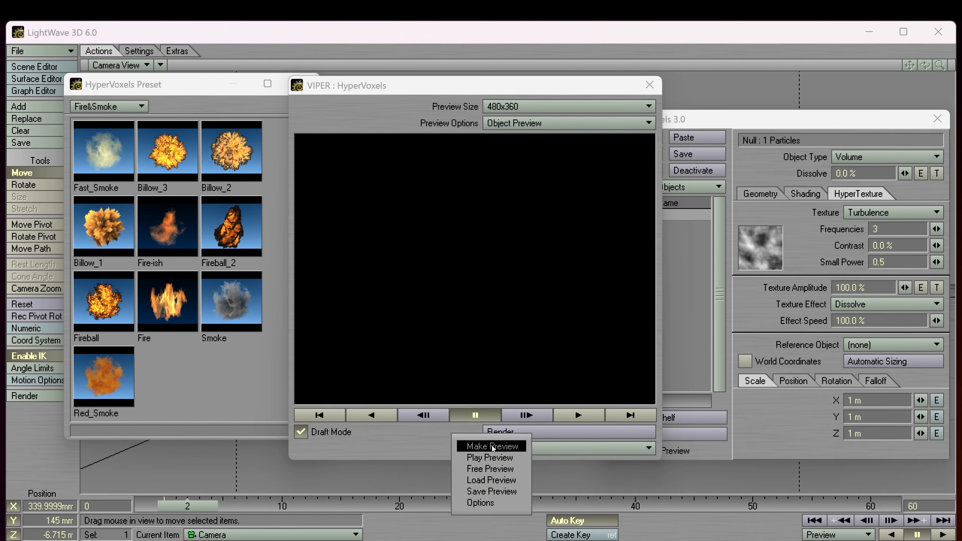
click(489, 469)
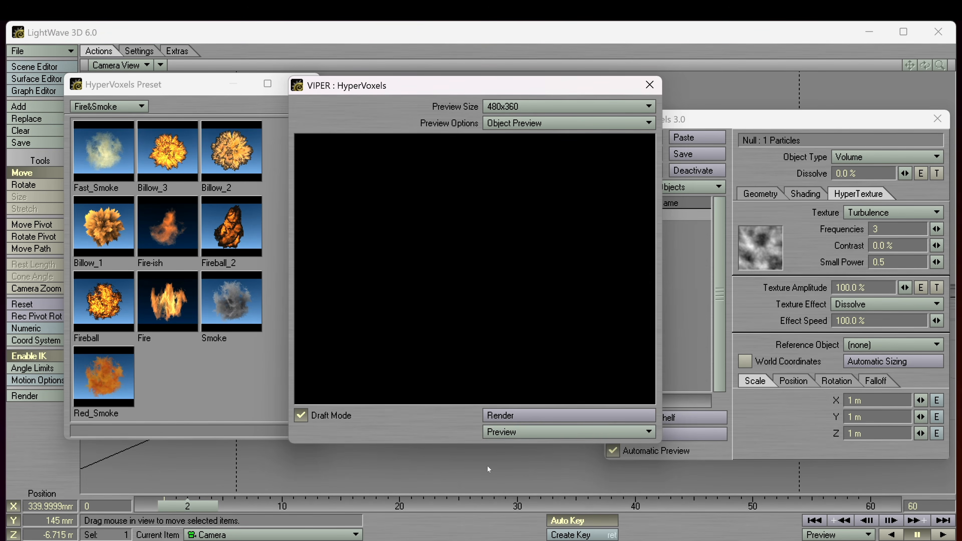
click(513, 414)
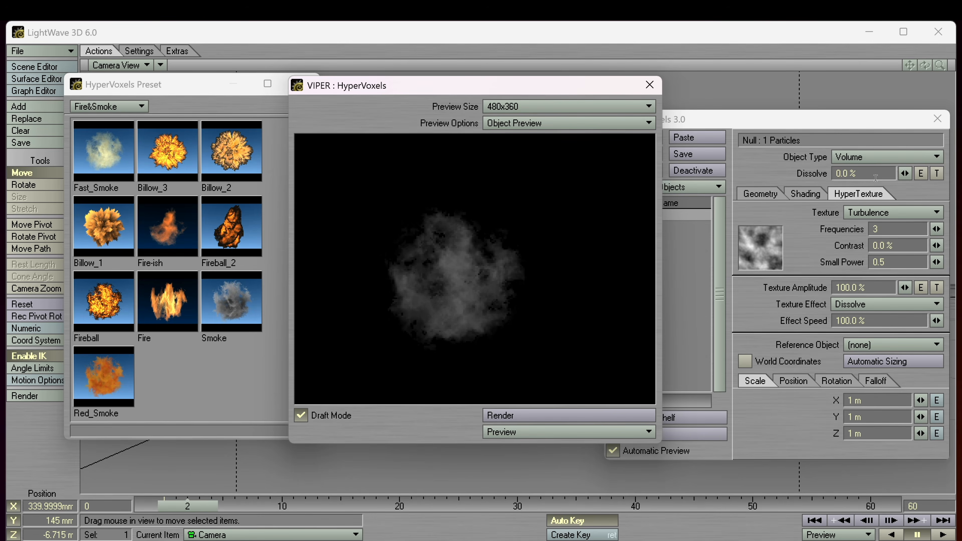
Try adjusting the smoke's Dissolve amount, leaving it at 0%, and set the Texture Effect to (none)
drag(909, 172, 894, 174)
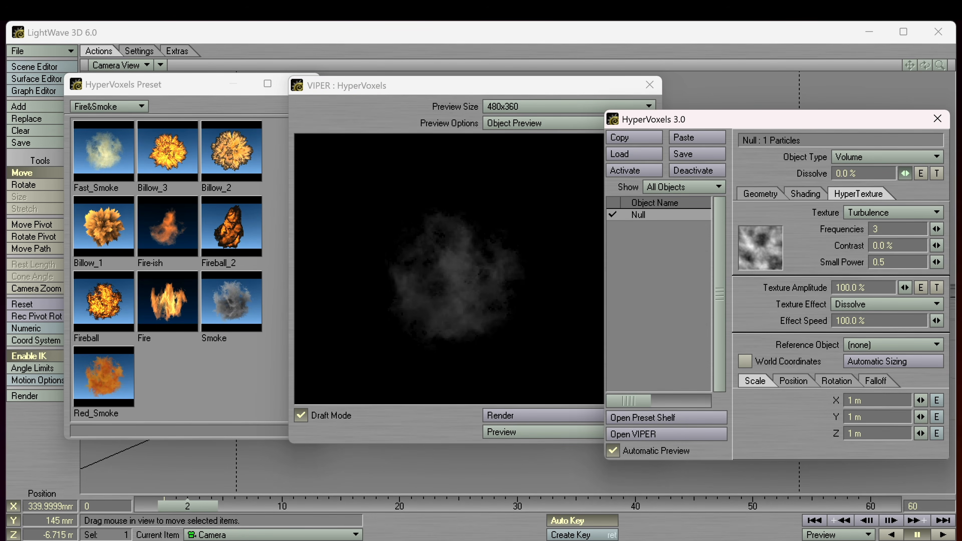
click(847, 305)
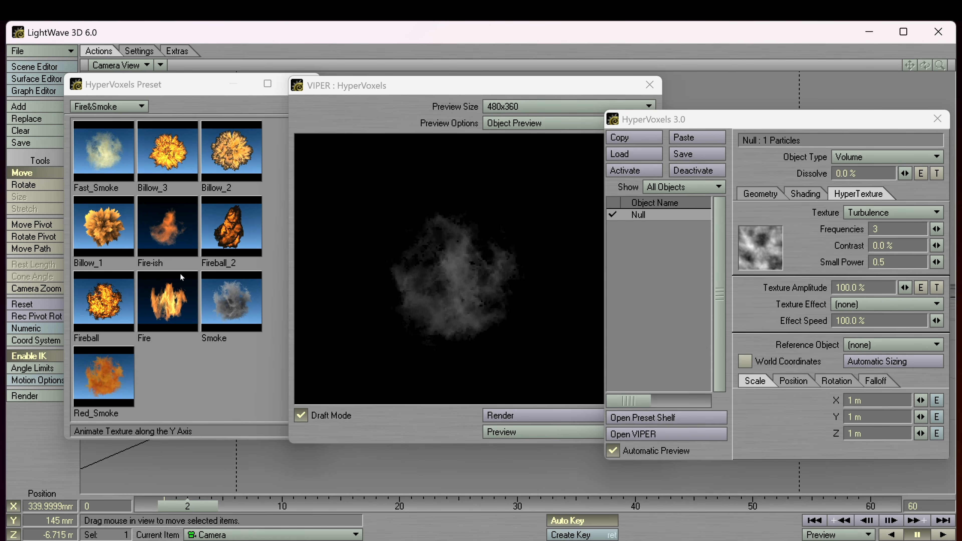
Load the Backlit_Cloud preset from the Clouds library onto the null
click(117, 106)
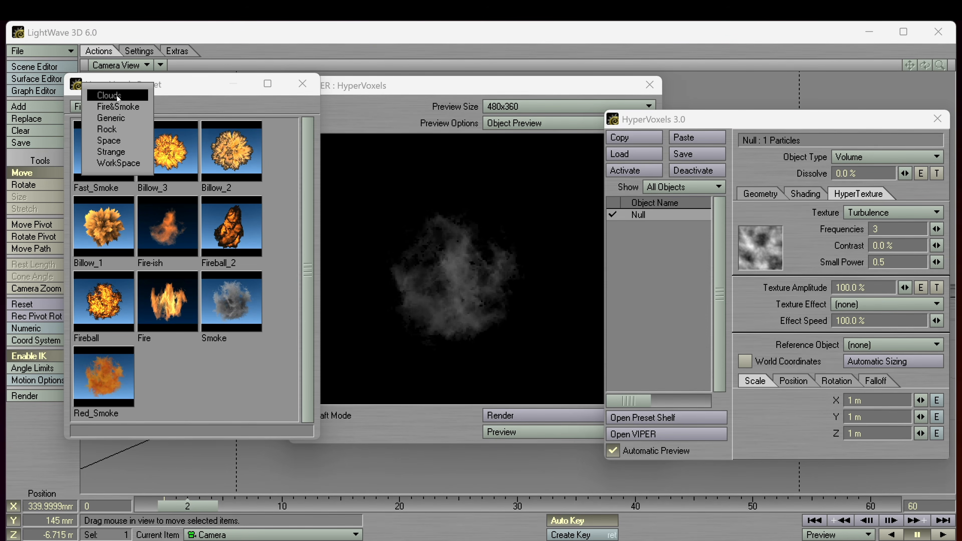
click(114, 95)
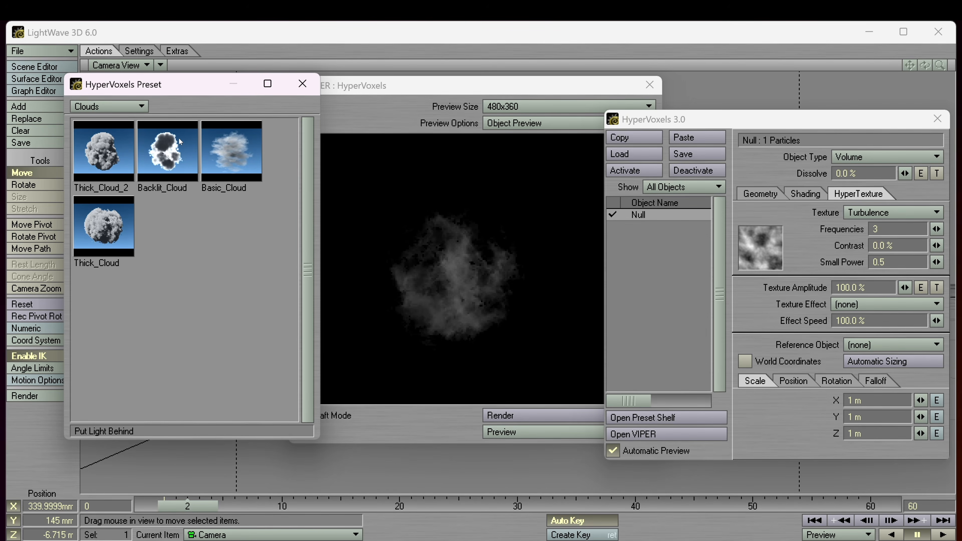
double_click(165, 155)
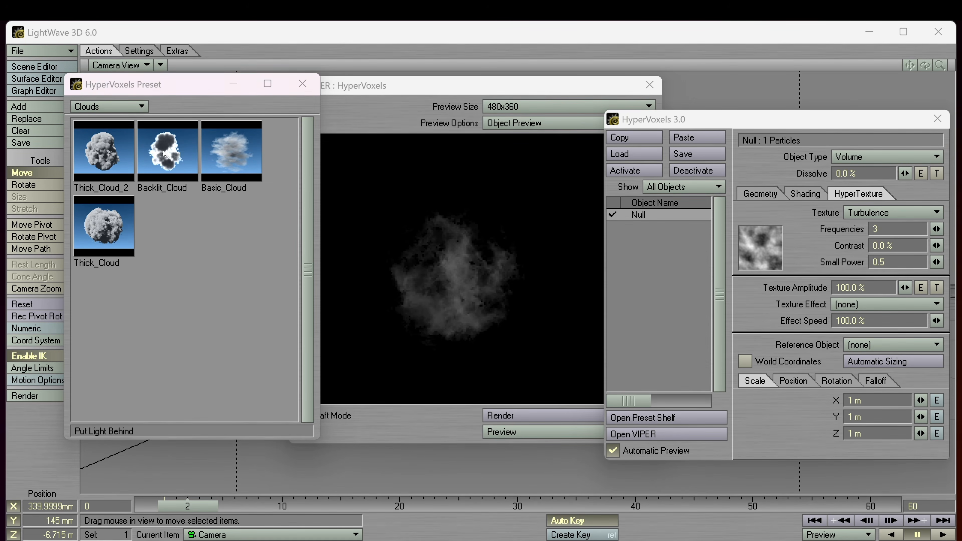
click(473, 289)
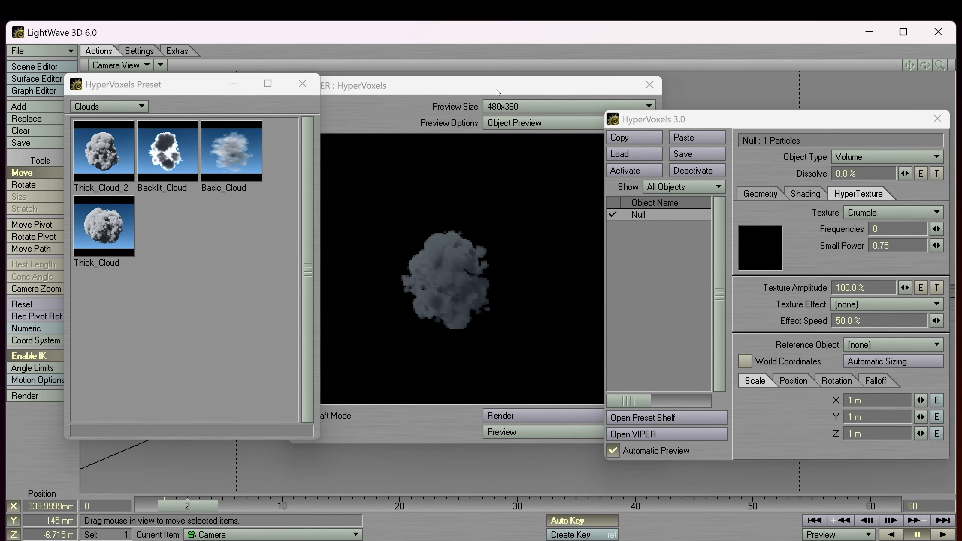
With the preset shelf closed, rotate the light to about 153.9° heading and 14° pitch and key it at frame 2
drag(498, 93, 728, 95)
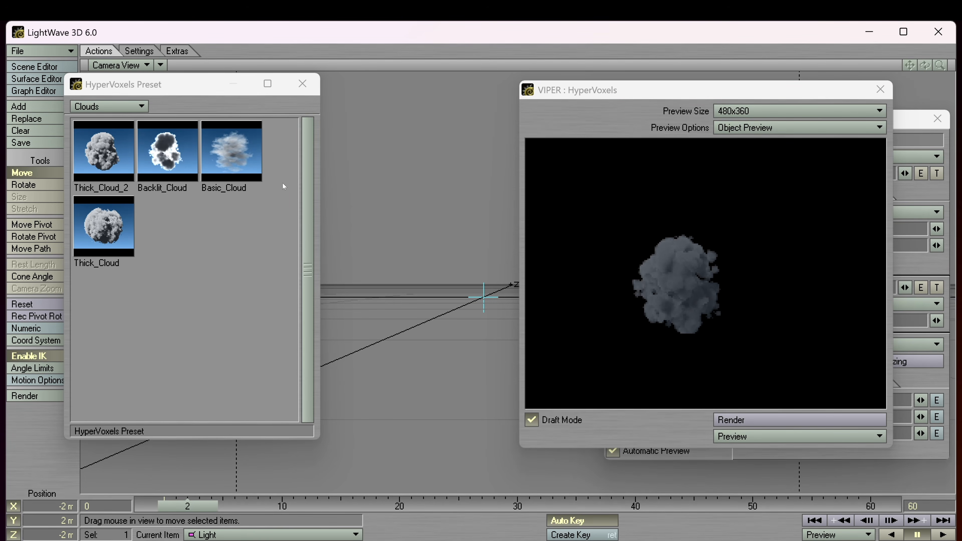
click(302, 83)
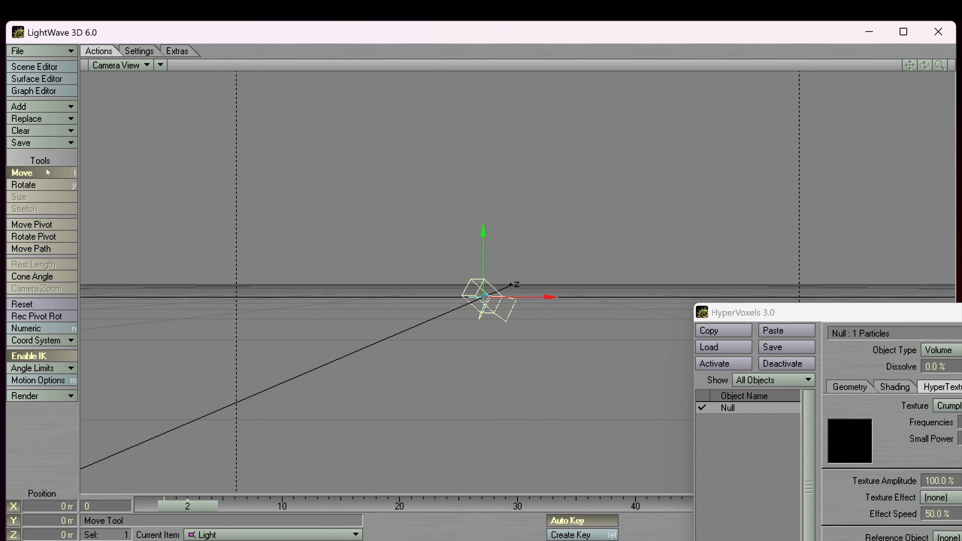
click(43, 185)
drag(143, 222, 216, 207)
key(Return)
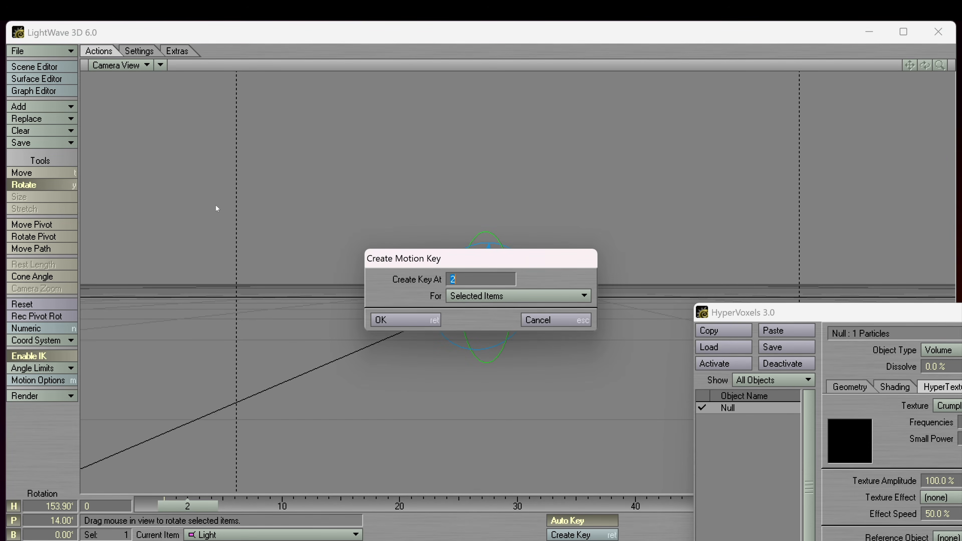
key(Return)
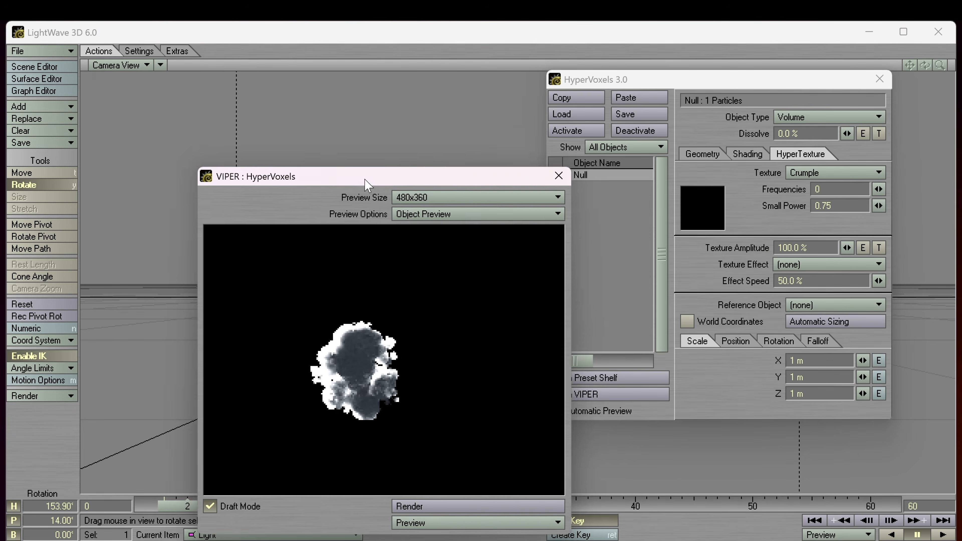
In the cloud's advanced Shading settings, compare Beer, Rayleigh and Self illumination in VIPER and settle on Constant
drag(365, 183, 292, 80)
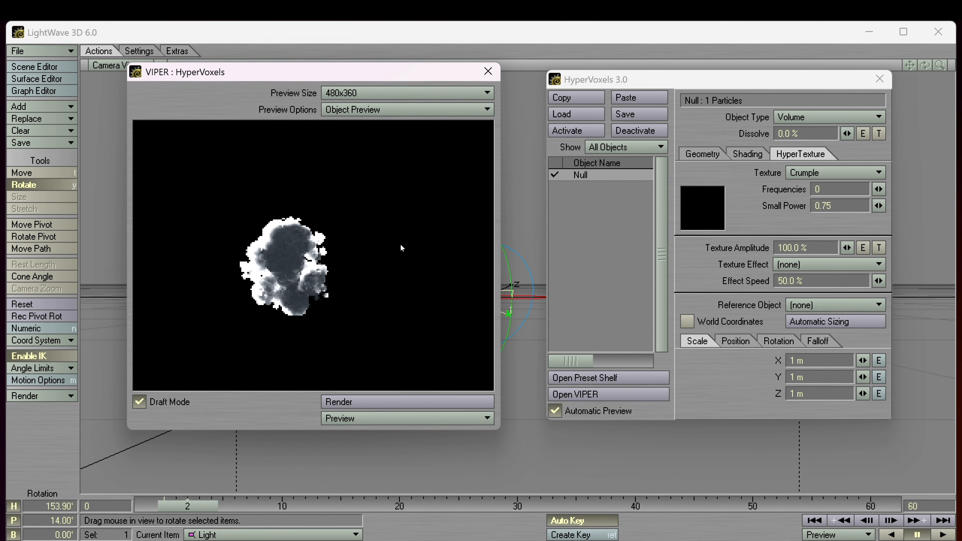
click(748, 154)
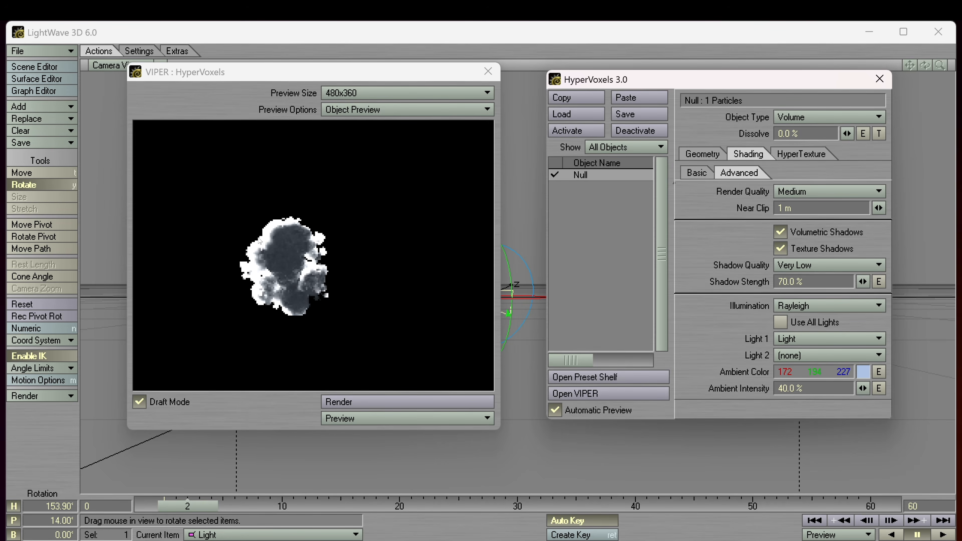
click(799, 310)
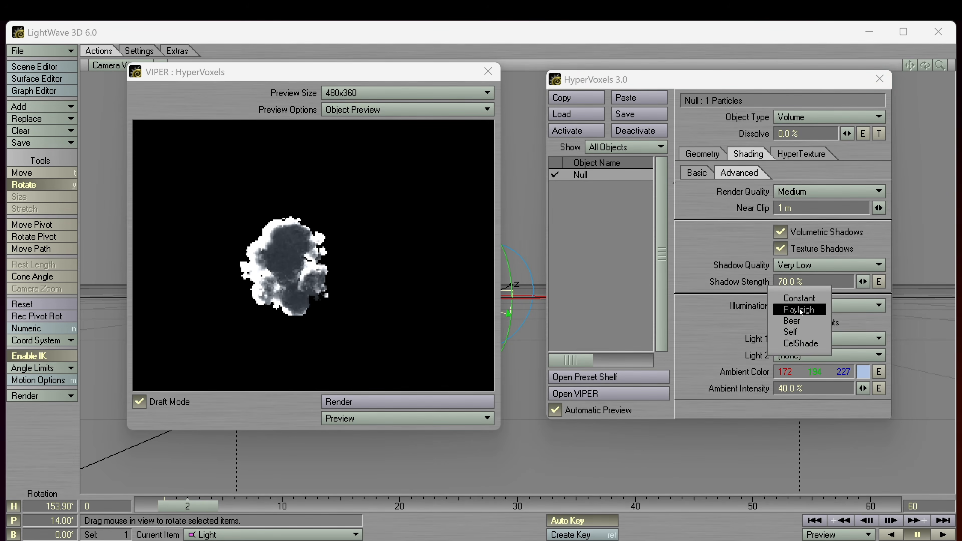
click(800, 322)
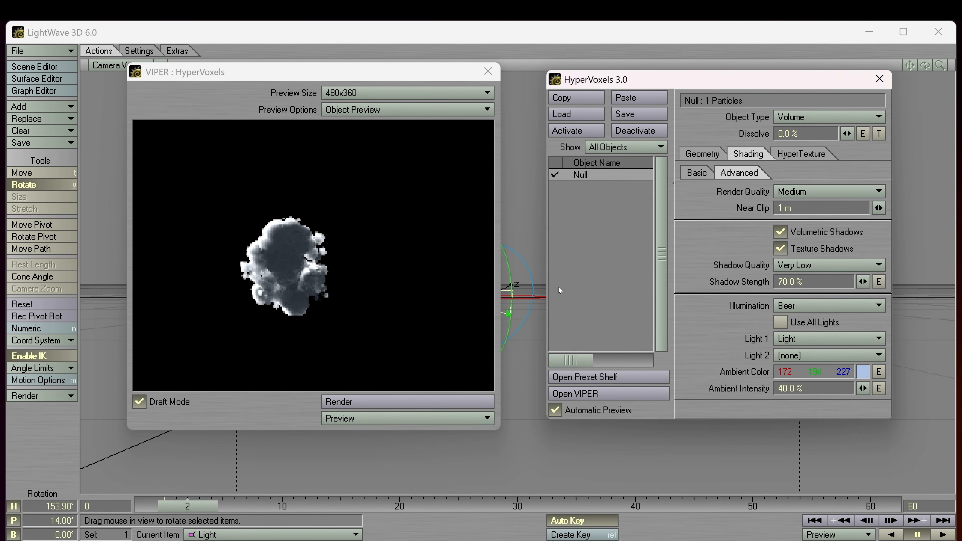
click(803, 307)
click(804, 299)
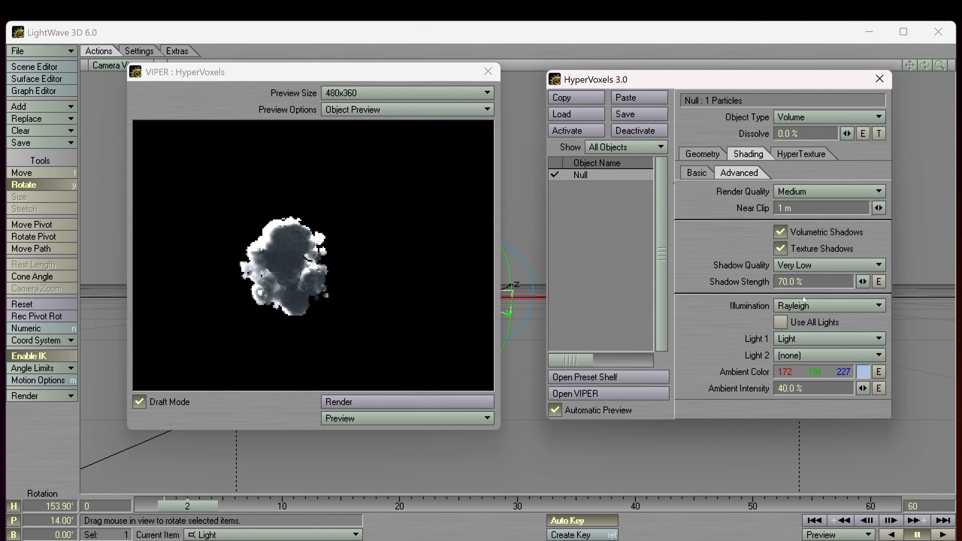
click(793, 309)
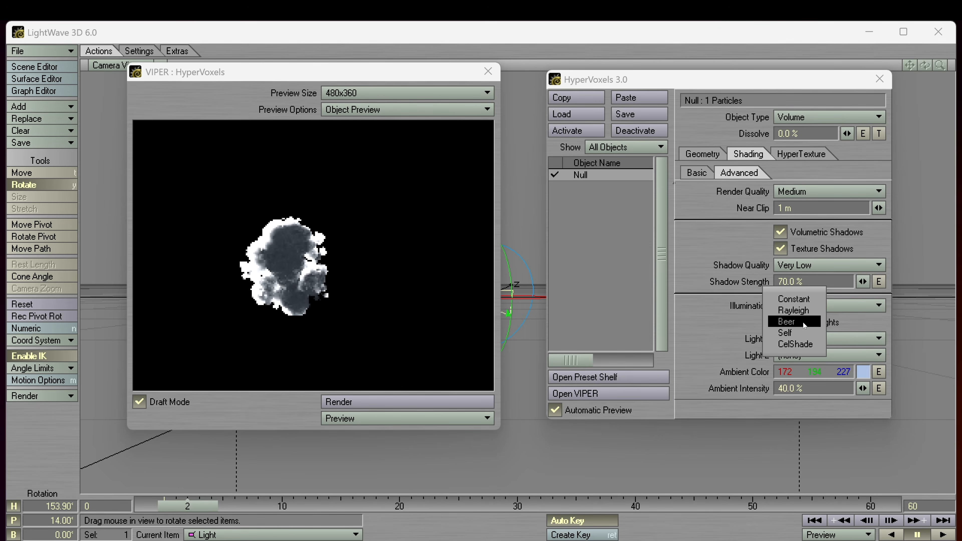
click(794, 333)
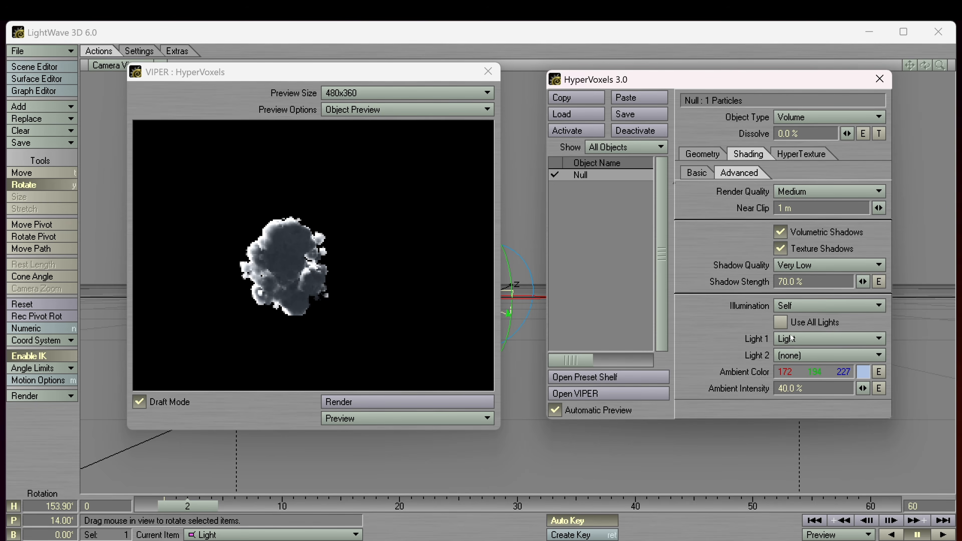
click(799, 305)
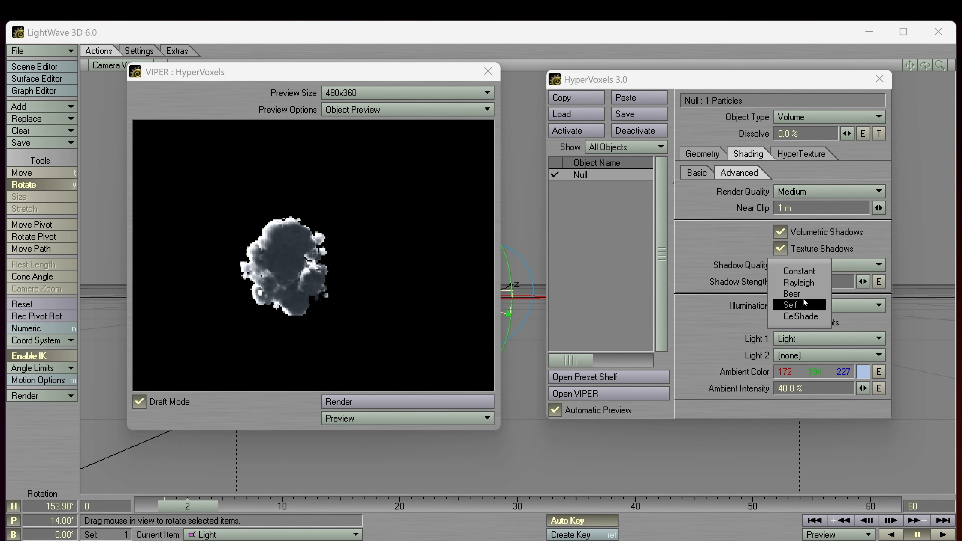
click(804, 268)
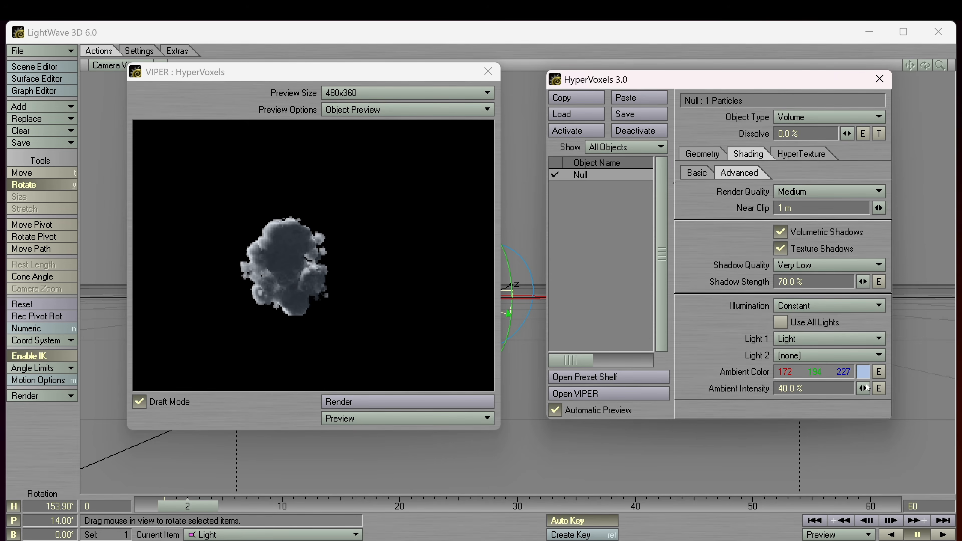
Lower the cloud's Ambient Intensity to 0%
drag(865, 388, 853, 390)
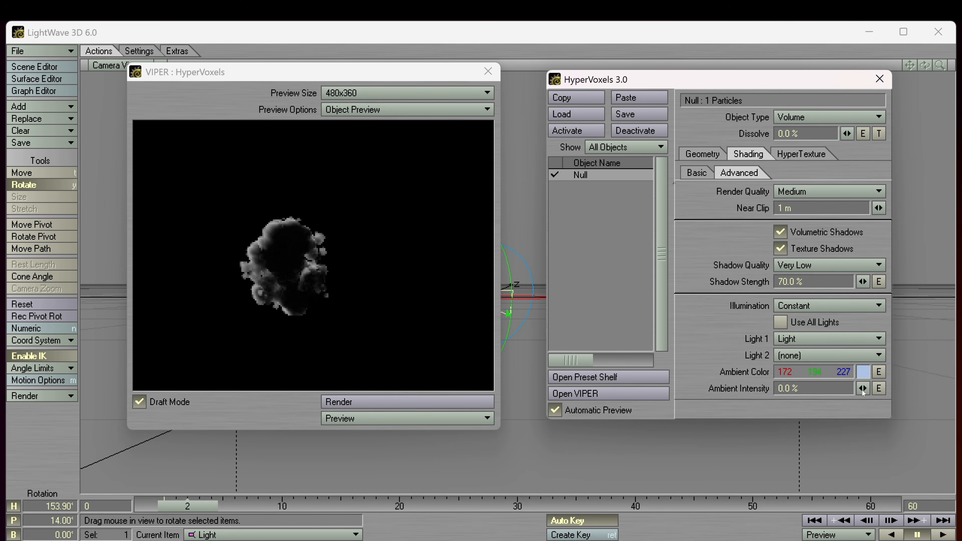
click(863, 392)
drag(863, 392, 799, 373)
Add a second distant light named Fill with a pale blue color and 50% intensity, and turn off its Affect Specular option
drag(355, 72, 253, 64)
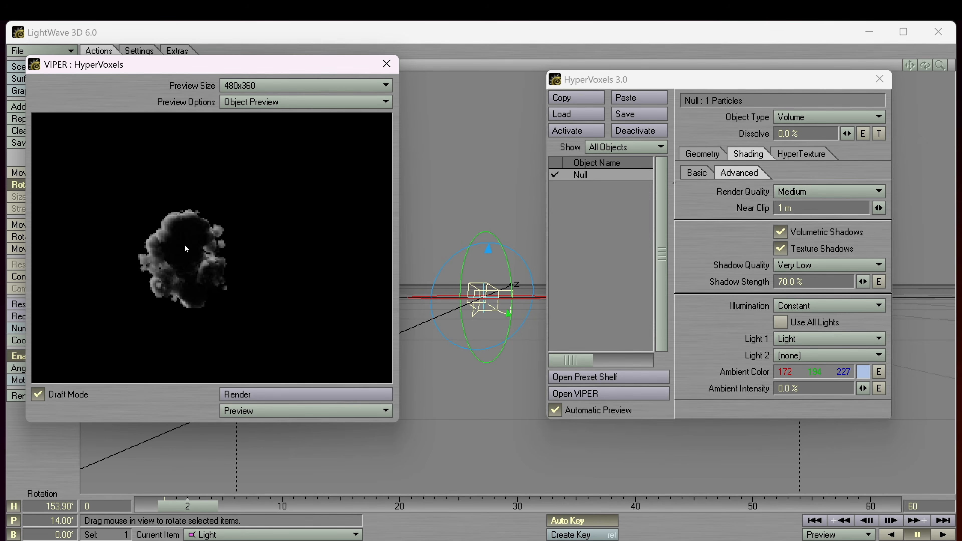
key(p)
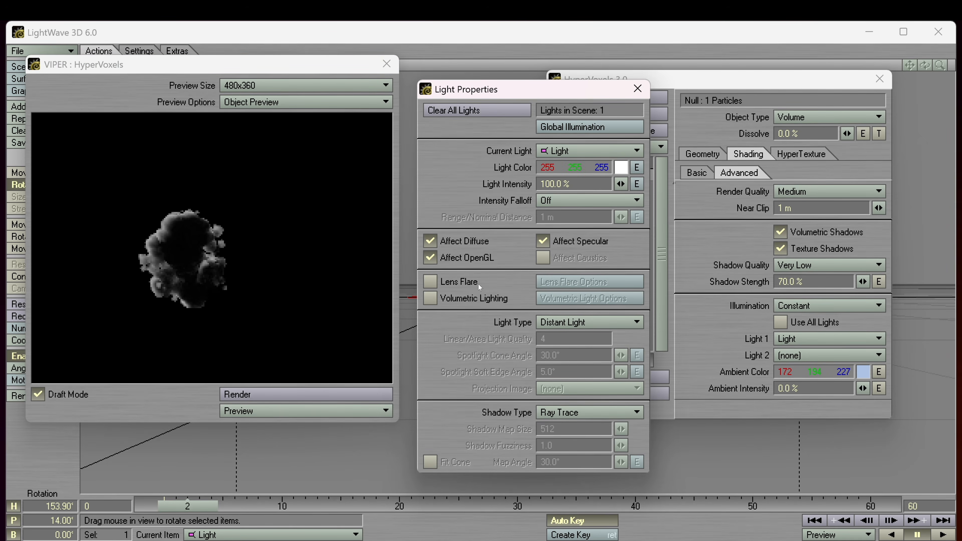
drag(303, 73, 395, 105)
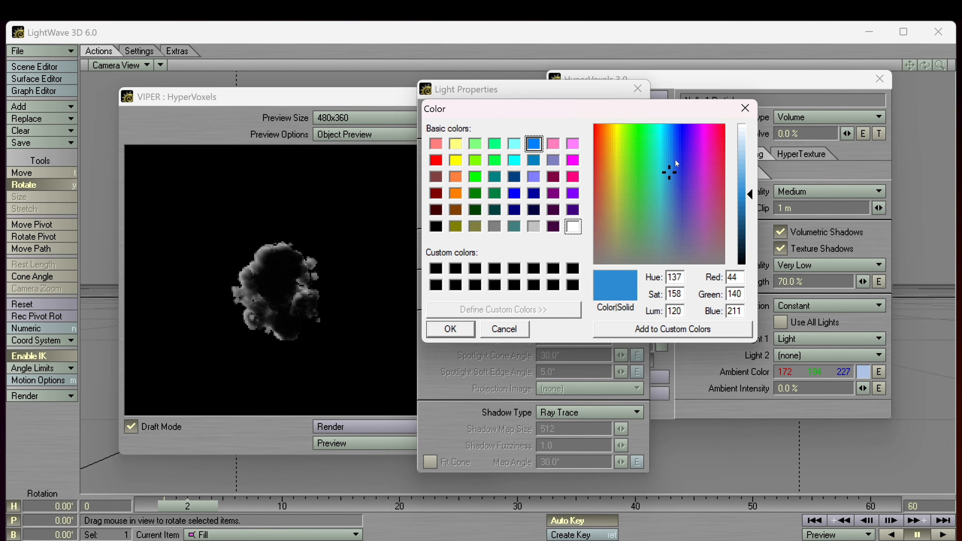
drag(738, 155, 747, 149)
click(465, 328)
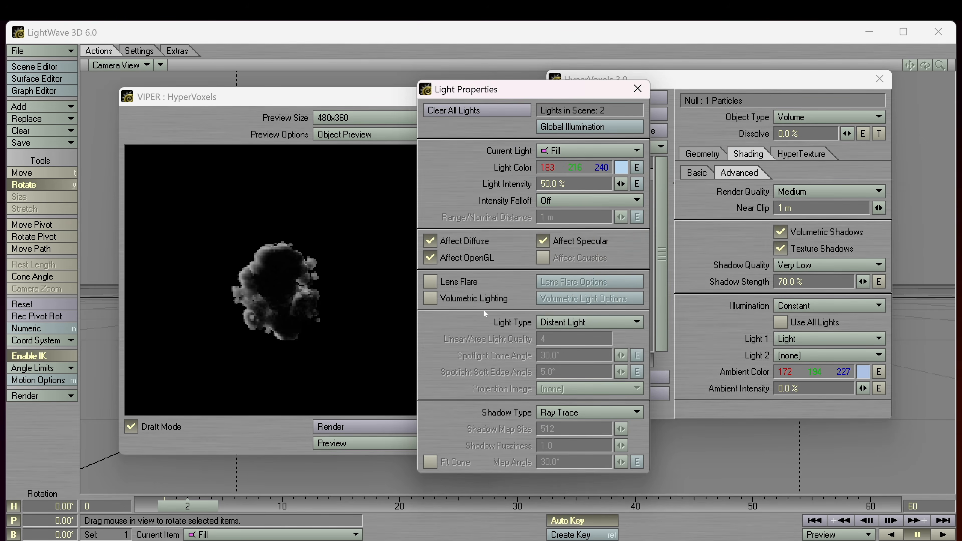
click(541, 241)
click(637, 89)
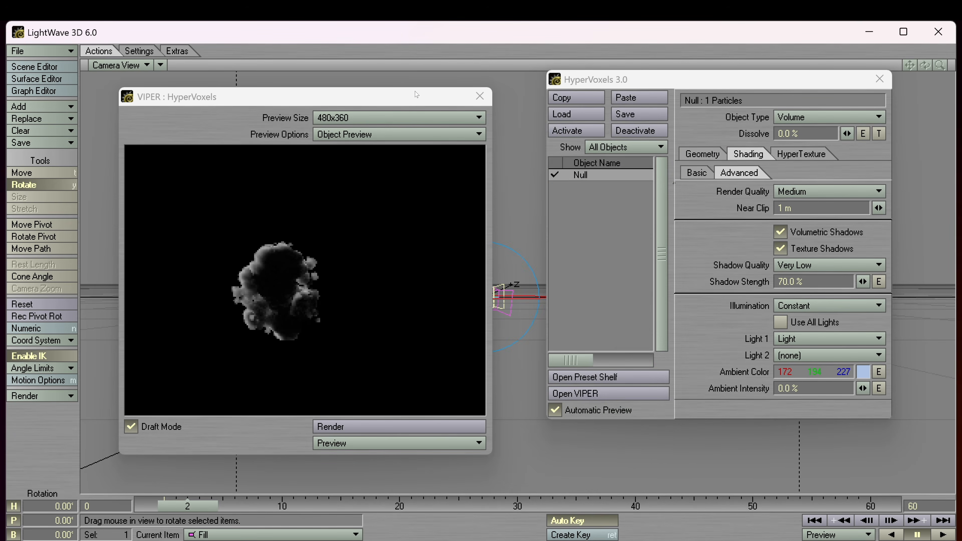
Rotate the Fill light to -30.7° heading and 5.8° pitch, and assign it as Light 2 in the cloud's advanced Shading settings
drag(418, 102, 341, 94)
drag(482, 298, 435, 307)
key(2)
key(6)
click(776, 352)
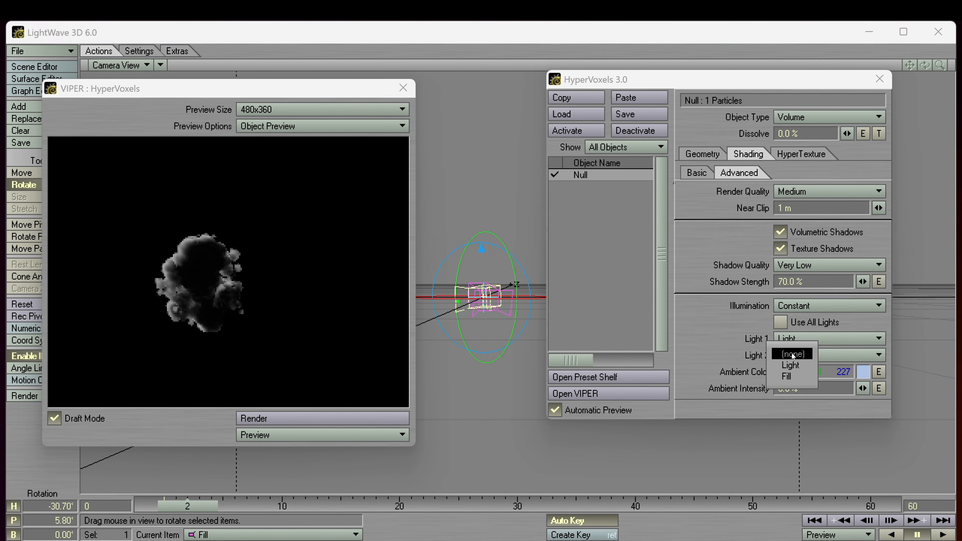
click(792, 379)
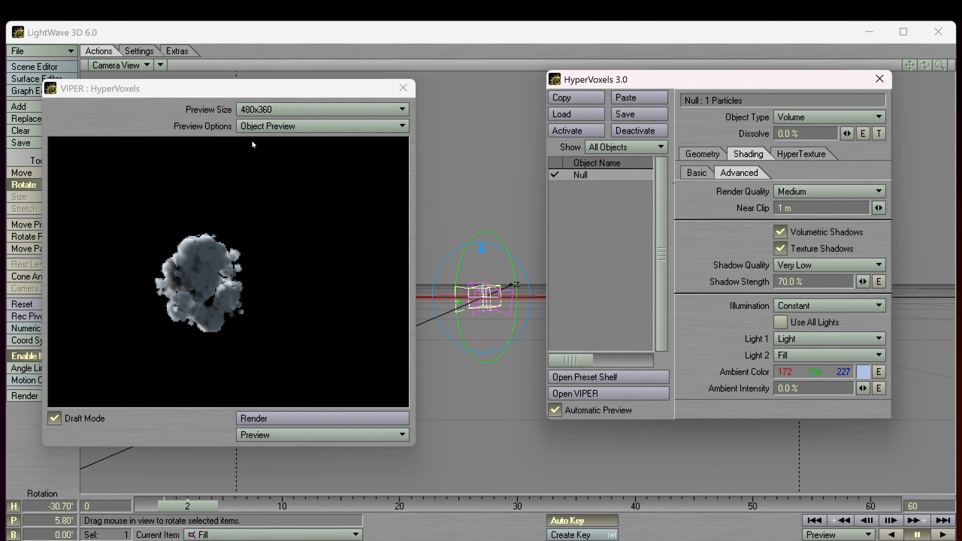
Enlarge the VIPER preview to 640x480 and place its window clear of the HyperVoxels settings
drag(256, 87, 328, 74)
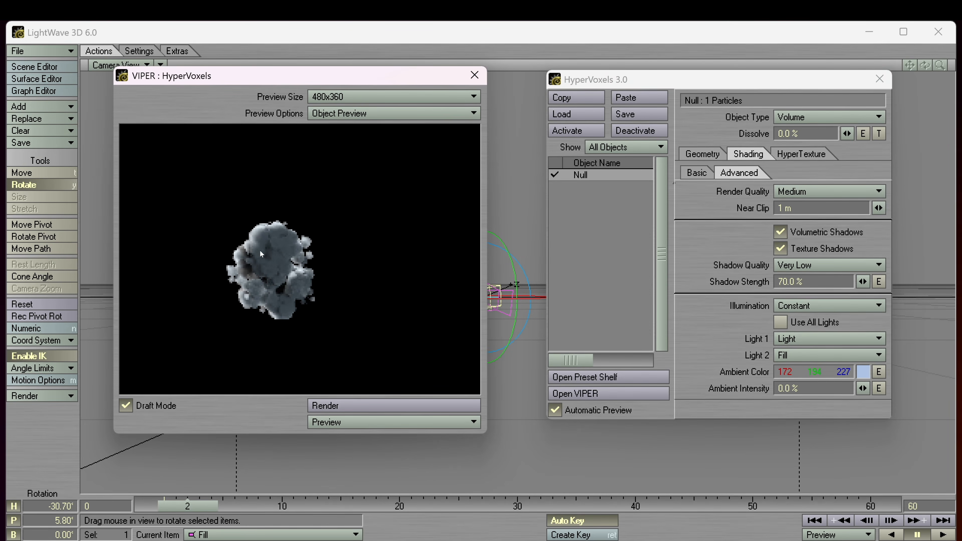
click(348, 102)
click(351, 106)
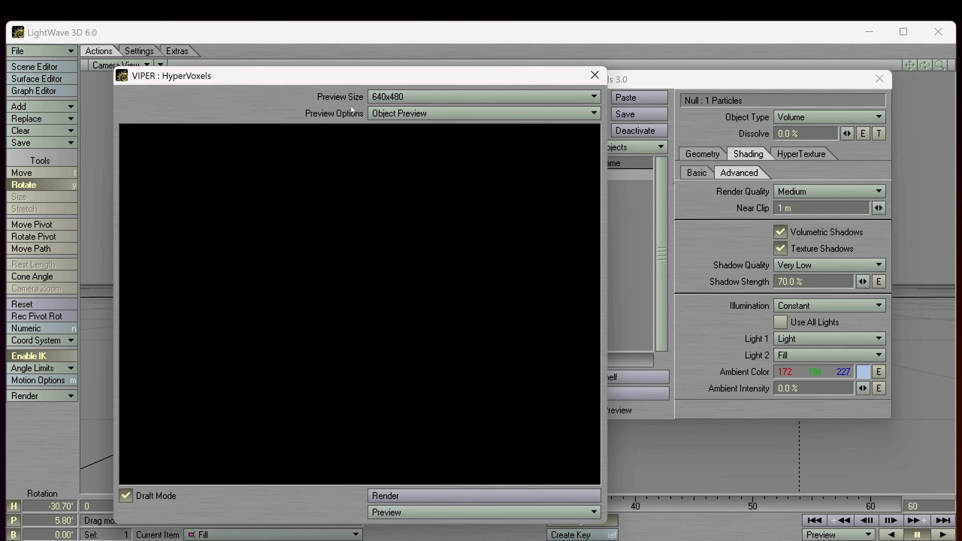
drag(381, 77, 303, 42)
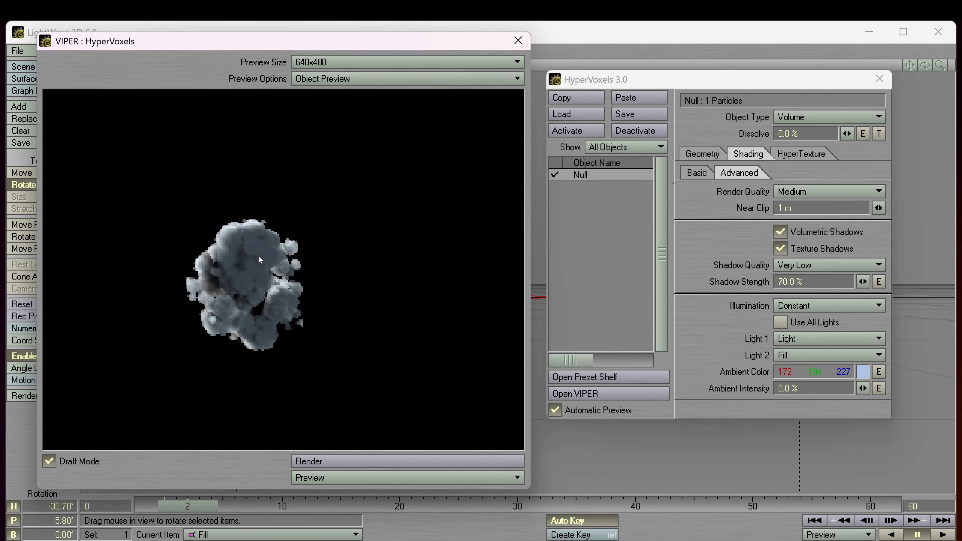
Set the cloud's Light 2 to none and raise its Ambient Intensity to 40%
click(785, 355)
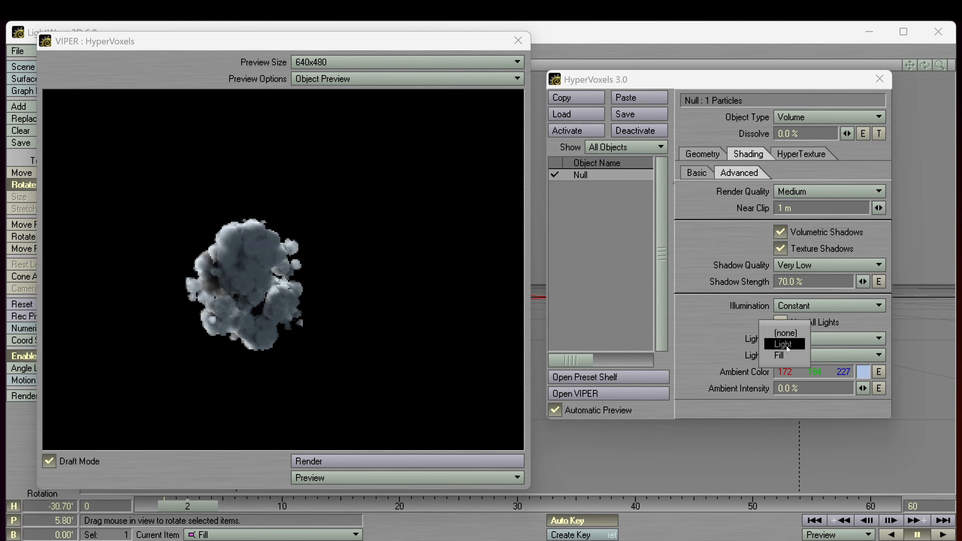
click(792, 332)
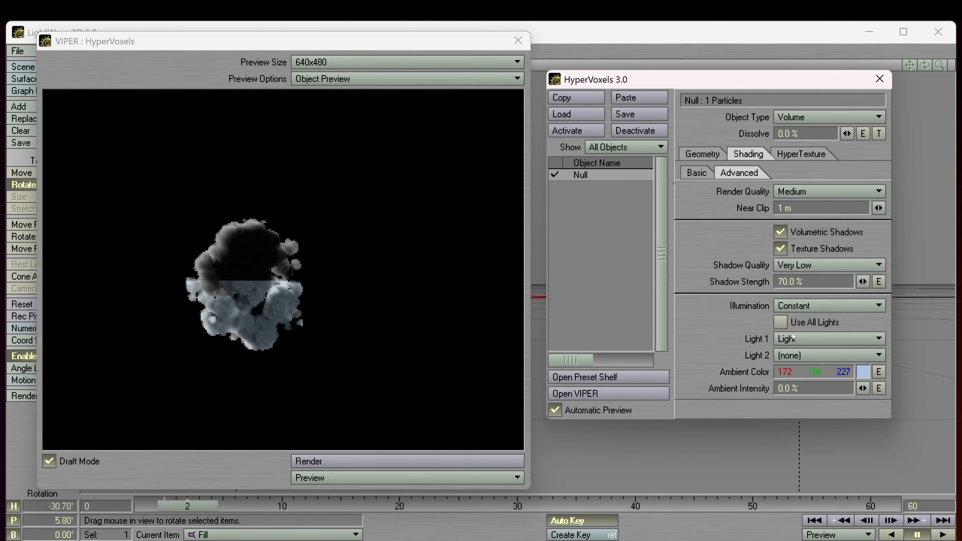
click(811, 389)
text(40)
key(Return)
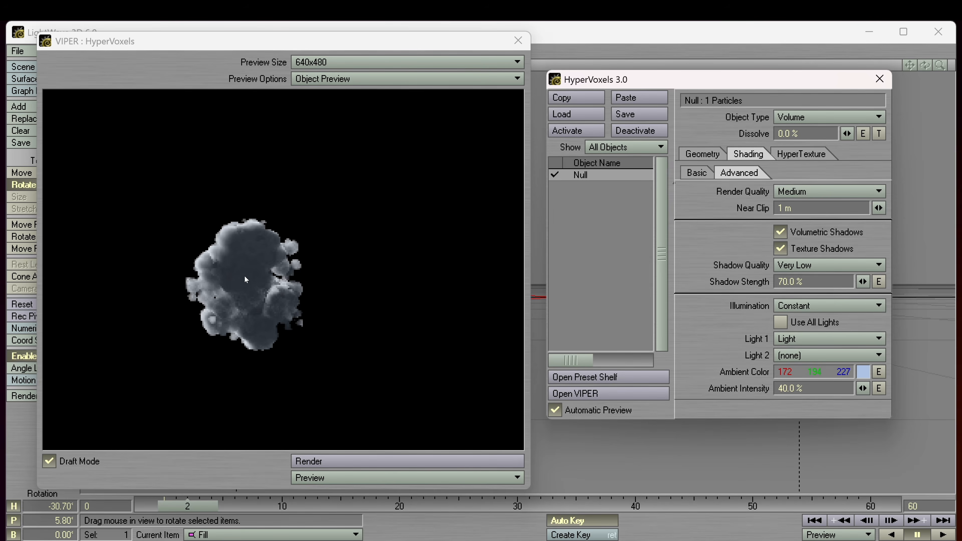
Return the cloud's Ambient Intensity to 0% and reassign Fill as its Light 2
click(808, 390)
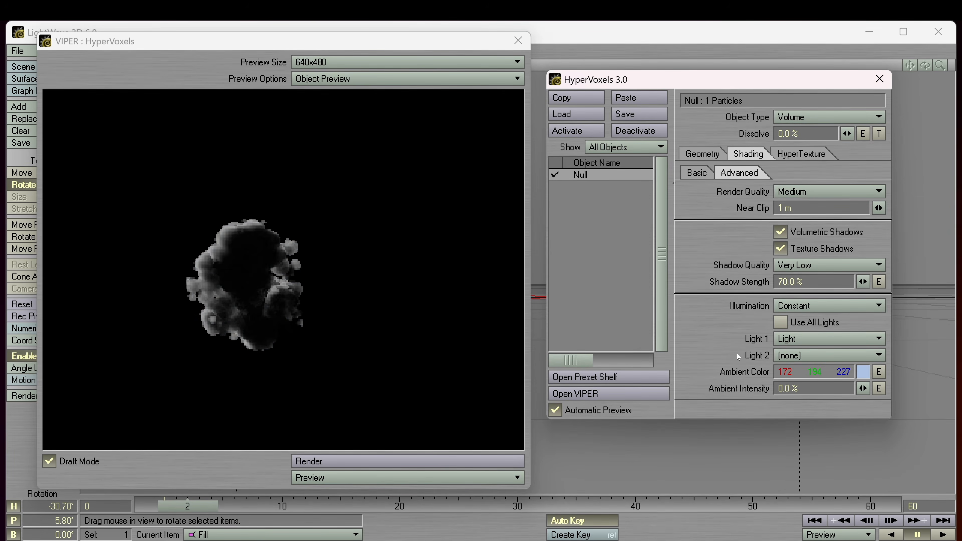
click(794, 360)
click(783, 382)
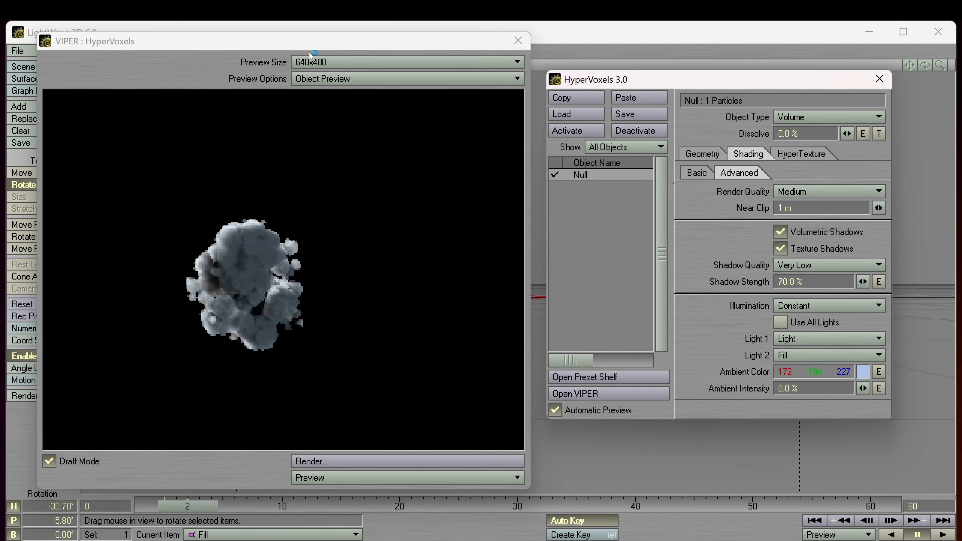
Clone Null (2) once, move the selected null to about 525 mm in X, and render the VIPER scene preview
drag(304, 46, 566, 63)
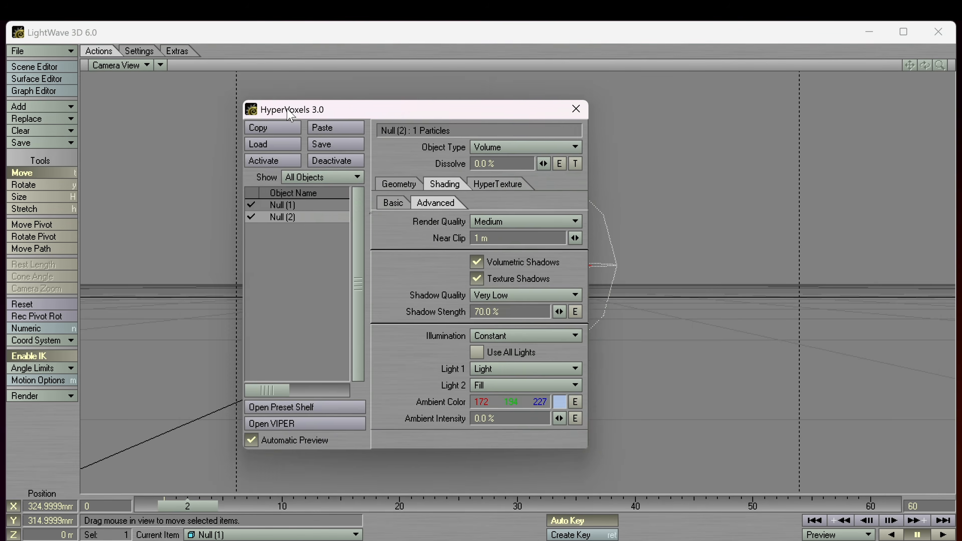
drag(290, 114, 655, 103)
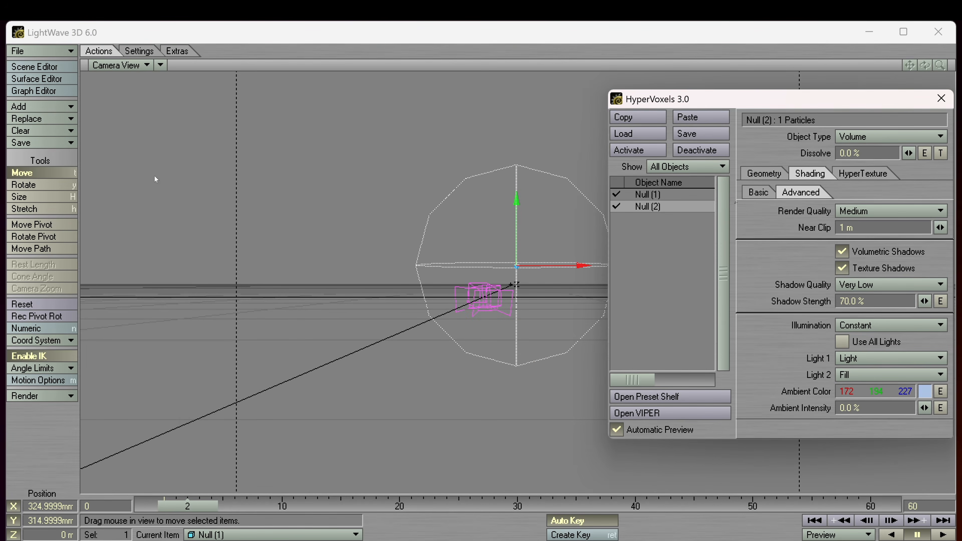
click(216, 535)
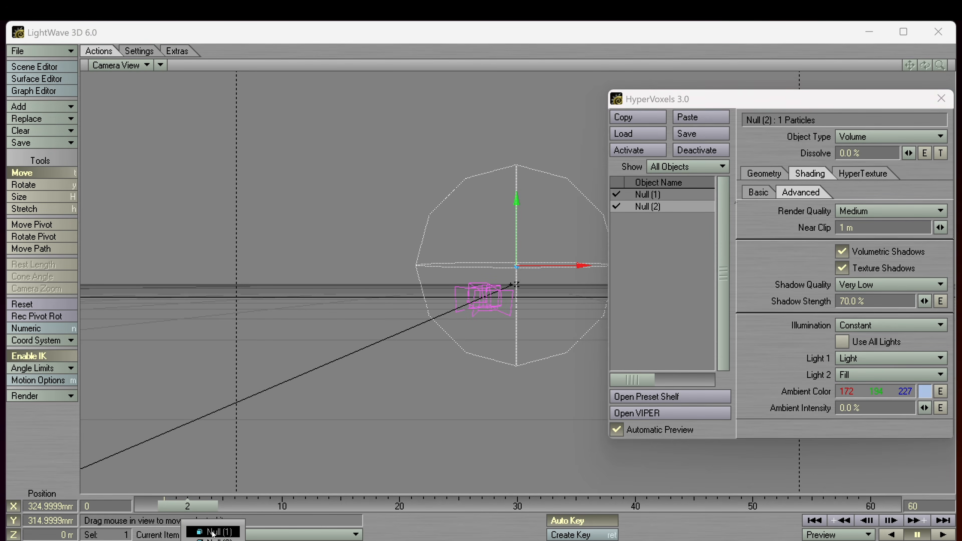
click(215, 540)
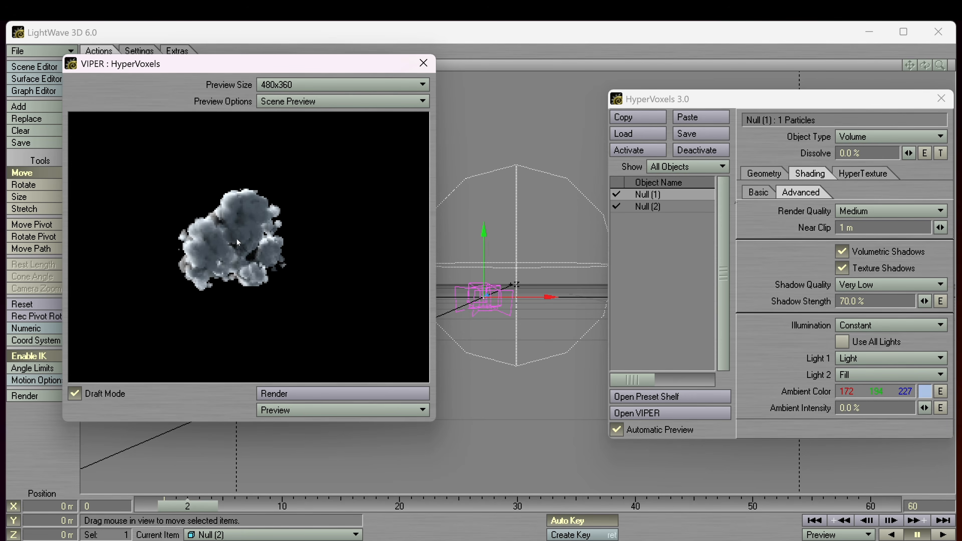
click(39, 107)
click(39, 107)
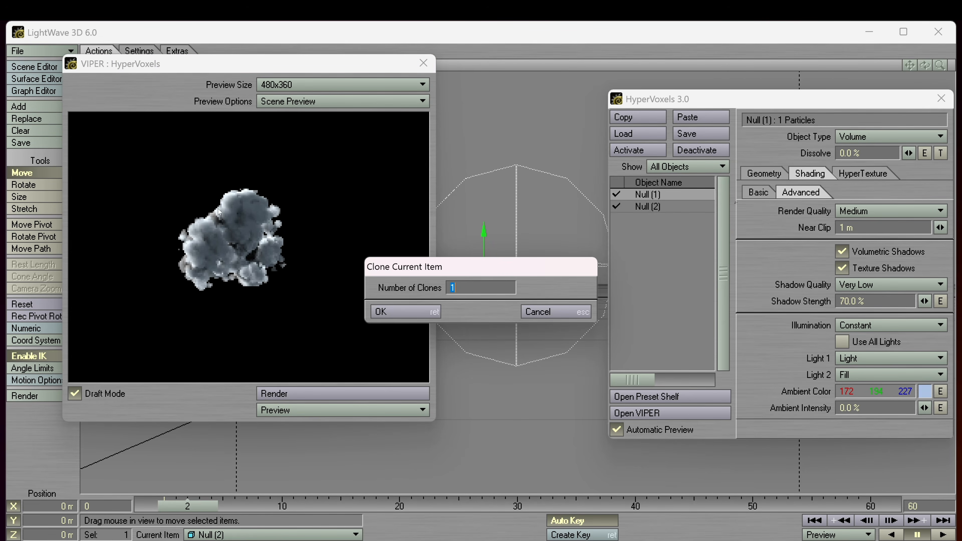
click(419, 315)
click(516, 311)
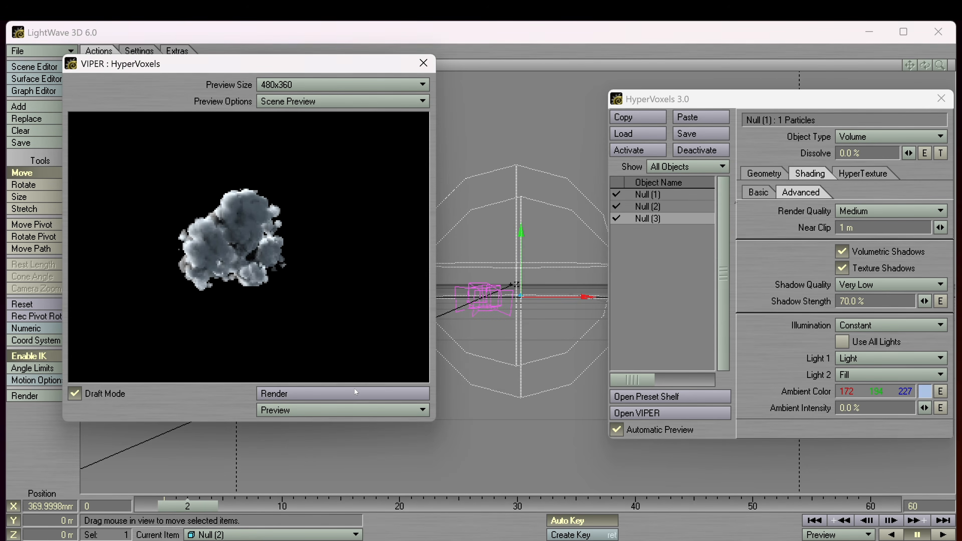
click(355, 392)
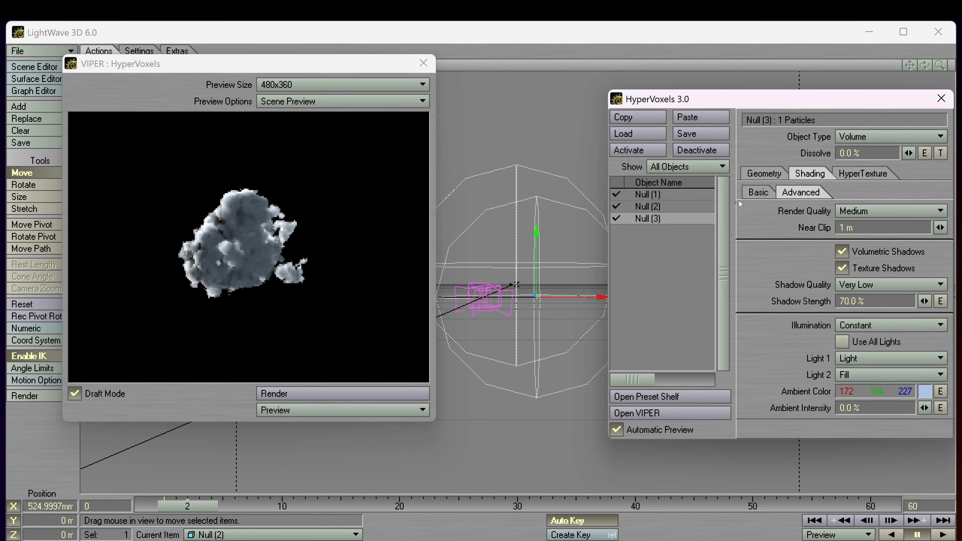
Switch the HyperVoxels Object Type of all three nulls to Sprite
click(856, 137)
click(856, 150)
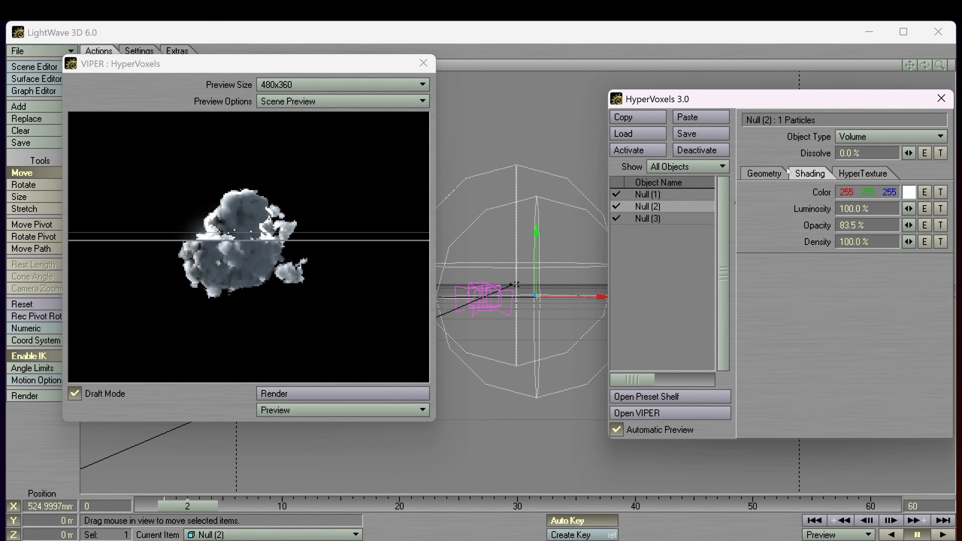
click(849, 139)
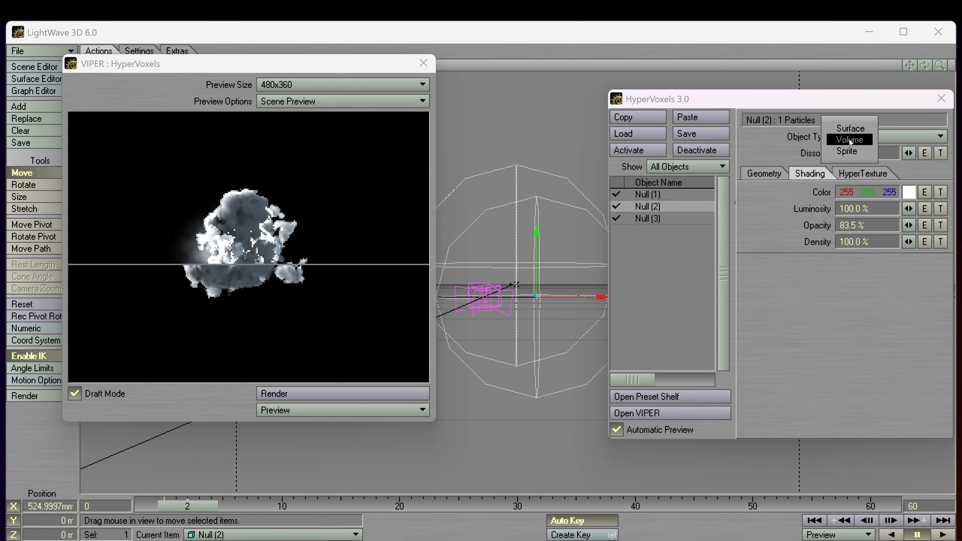
click(847, 151)
click(659, 194)
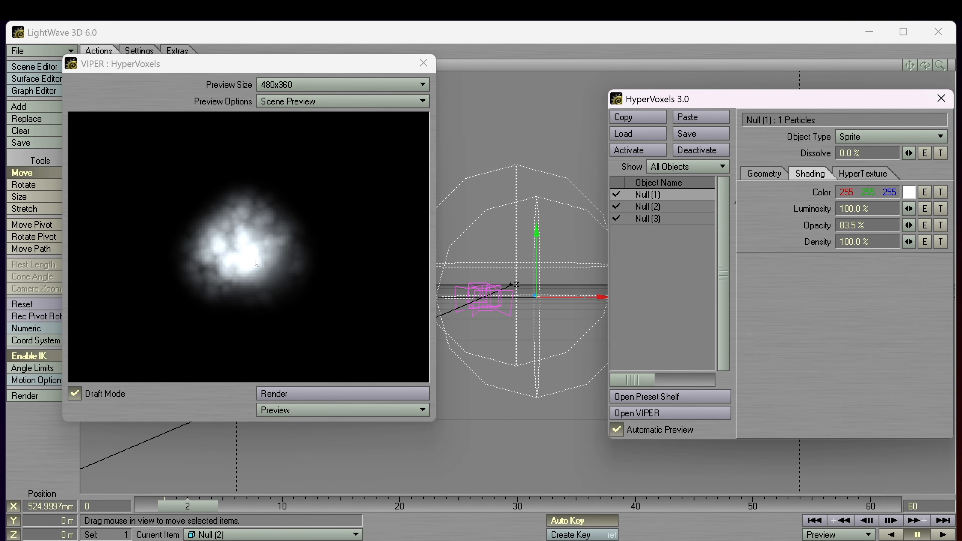
At frame 59, move the camera to about X 3.98 m, Z -4.855 m, rotate it to -36.1° heading and 0.4° pitch, and key it
drag(248, 507, 858, 506)
key(shift+c)
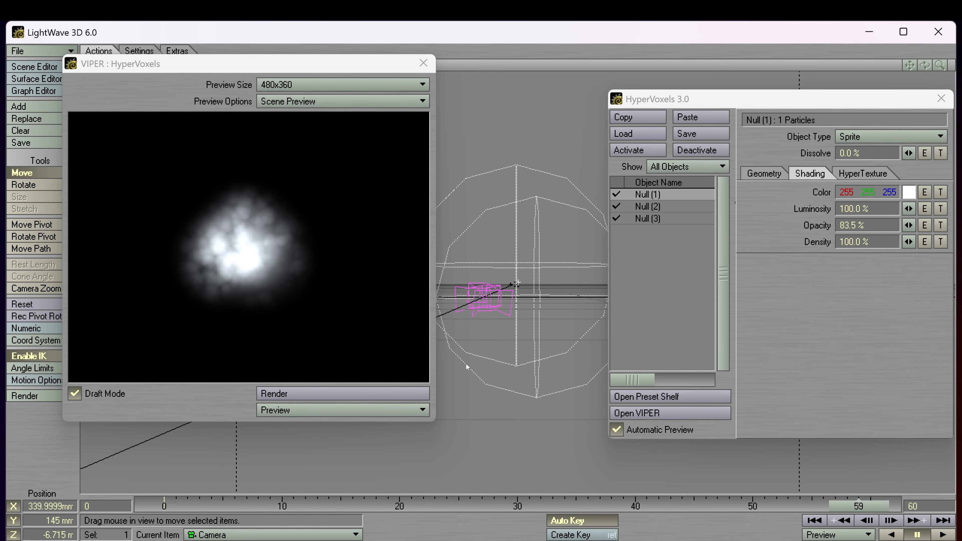
drag(466, 364, 349, 274)
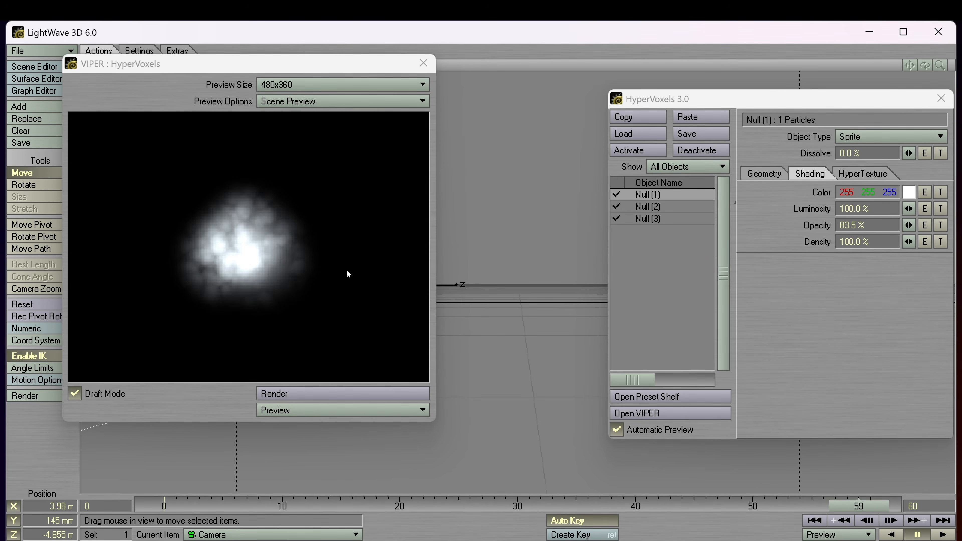
click(23, 184)
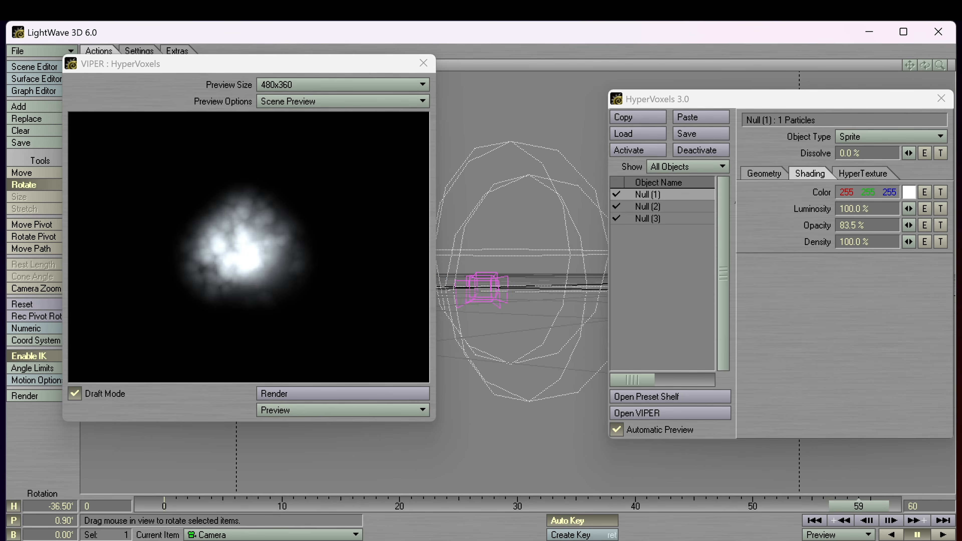
drag(498, 239, 500, 237)
key(Return)
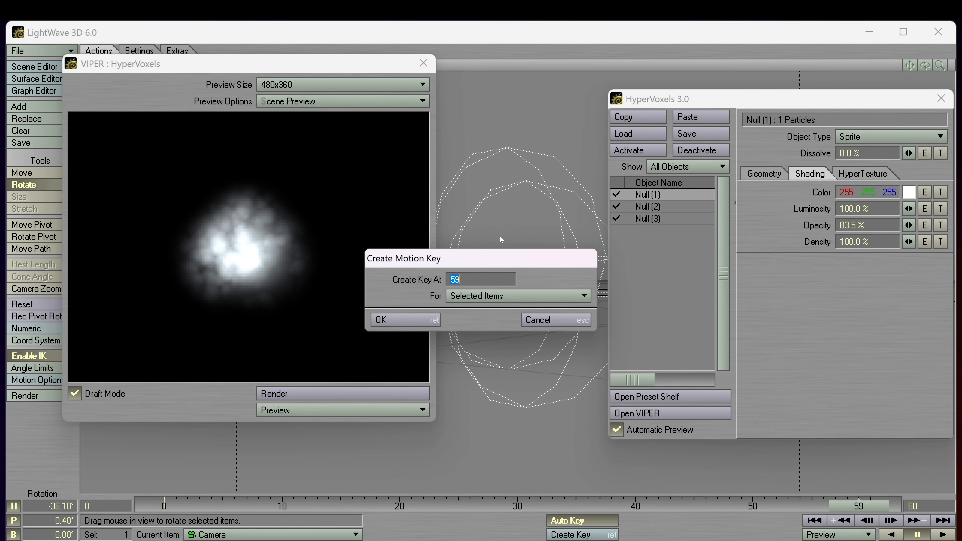
key(Return)
Make an animated VIPER preview of the sprite nulls, play it and pause it
click(385, 411)
click(388, 392)
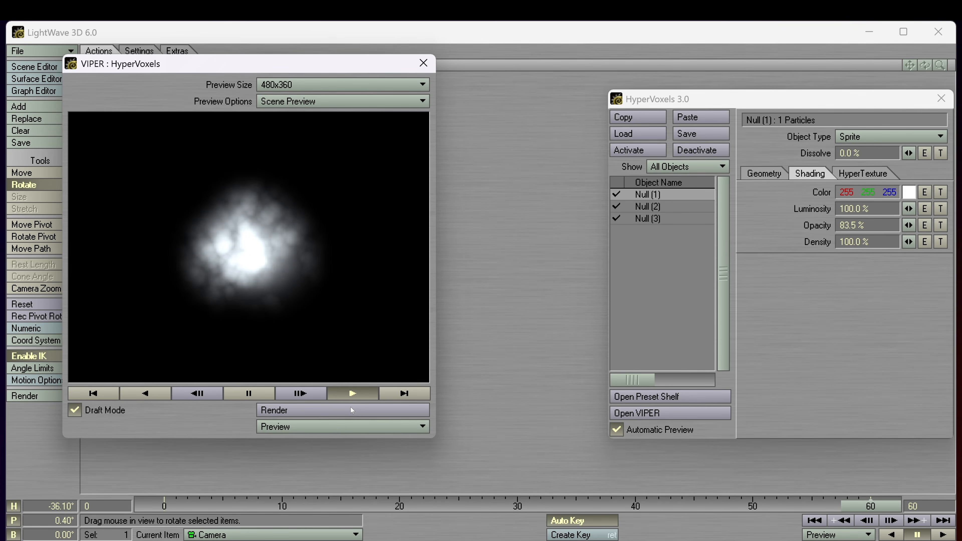
click(234, 392)
Switch all three nulls to the Volume object type and play the animated VIPER preview of them
click(868, 137)
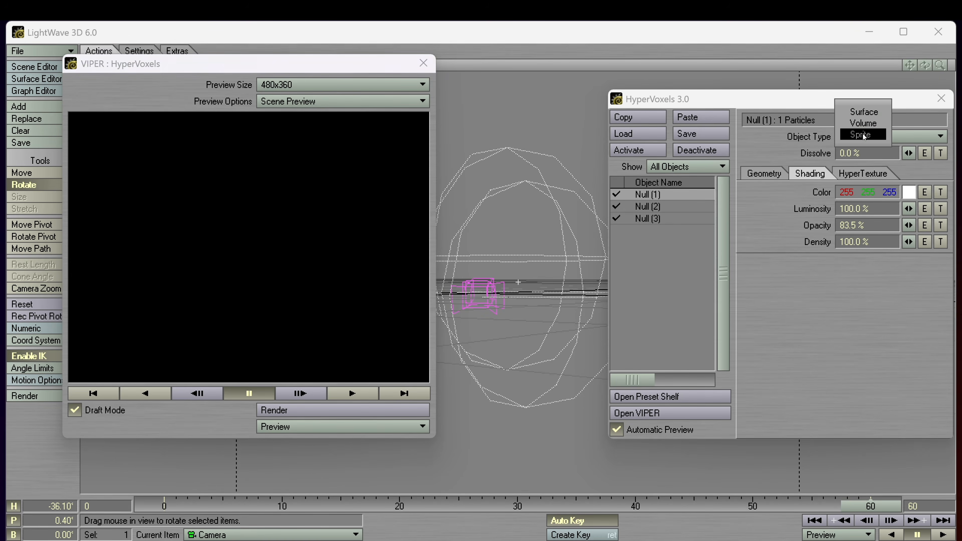
click(863, 123)
click(653, 219)
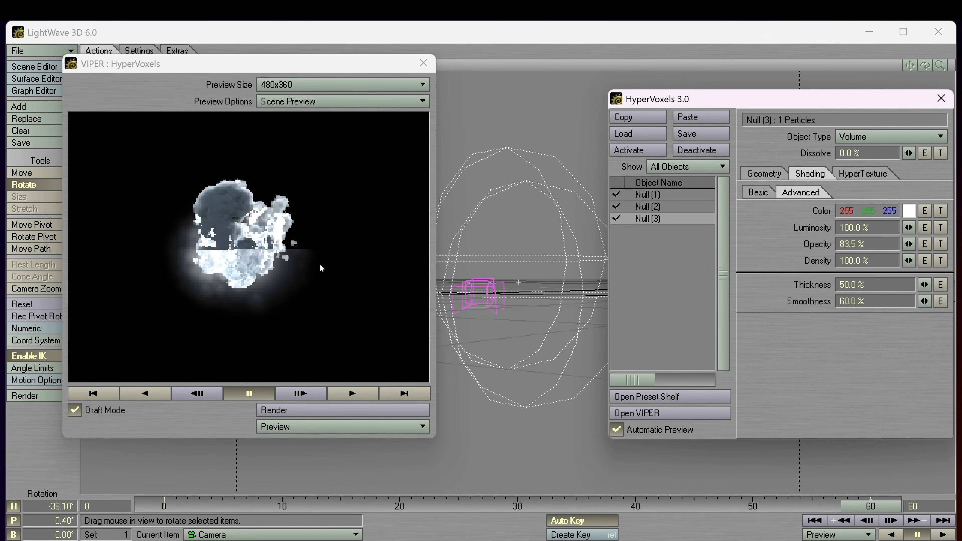
click(320, 410)
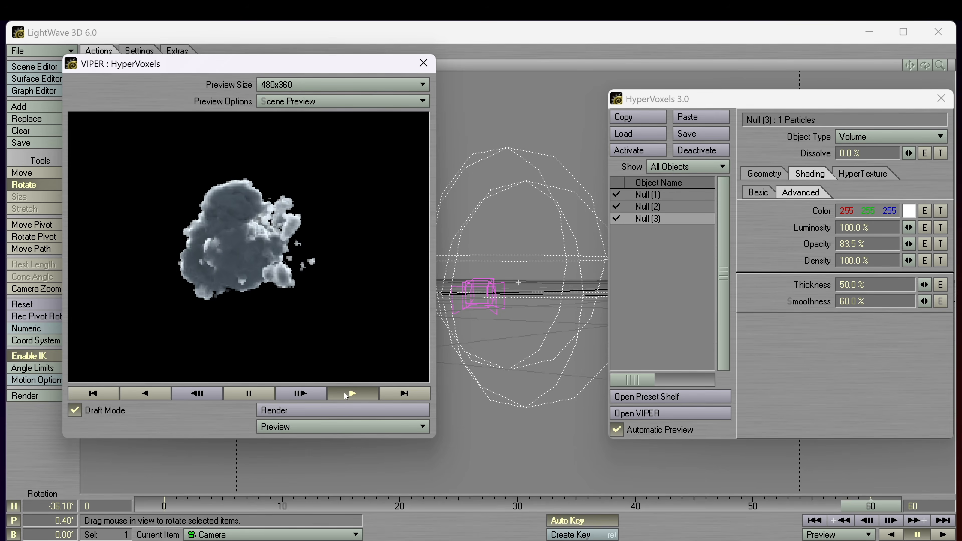
click(249, 395)
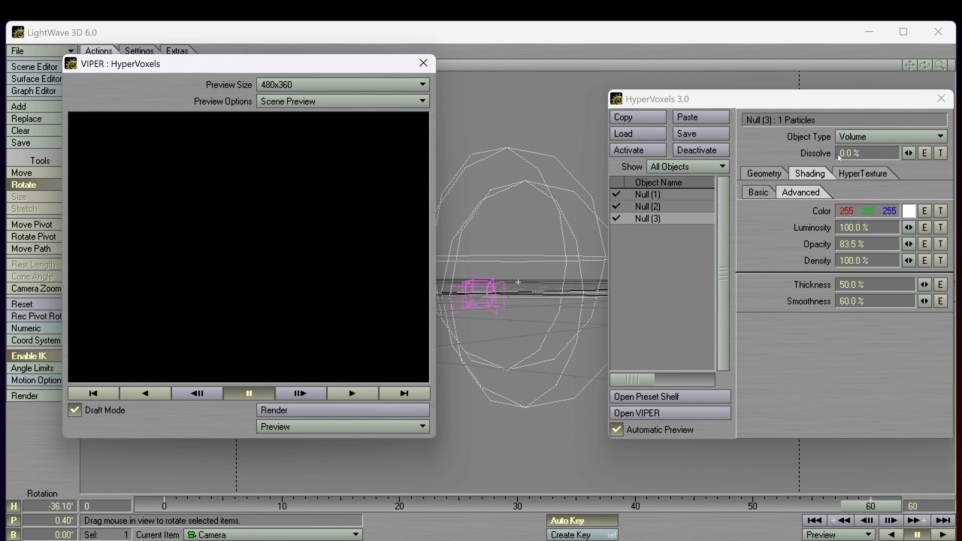
Set the Object Type of all three nulls to Surface, and deactivate HyperVoxels on Null (1) and Null (3)
click(849, 137)
click(850, 122)
click(652, 196)
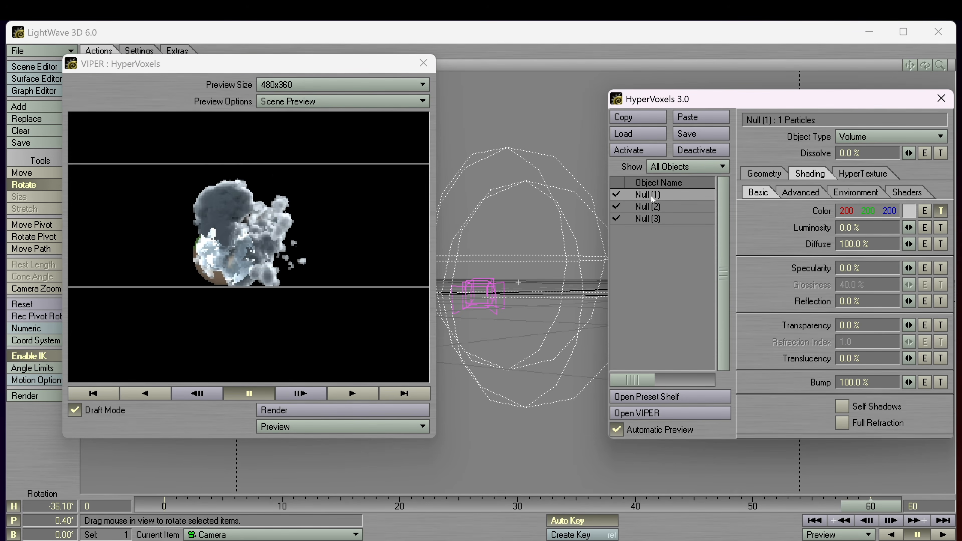
click(648, 206)
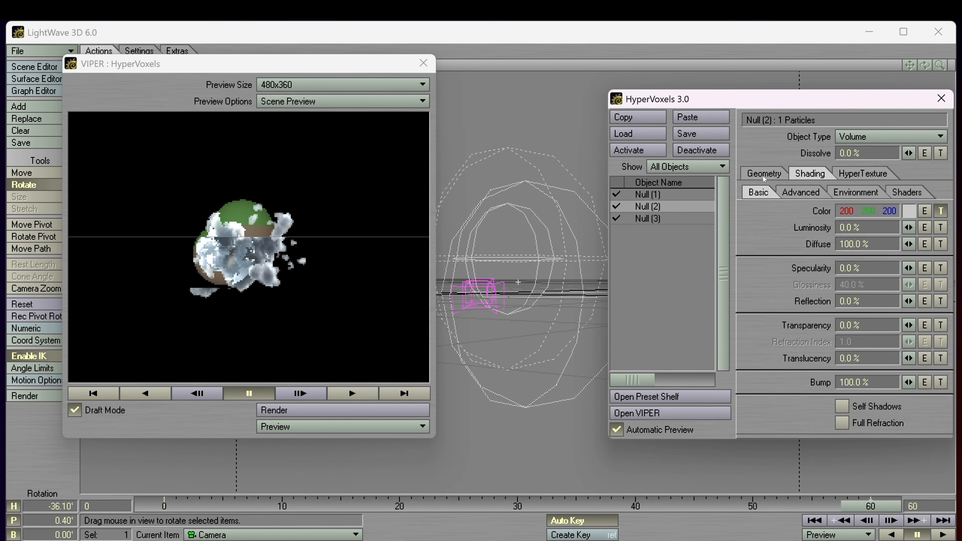
click(860, 136)
click(850, 122)
click(617, 194)
click(616, 219)
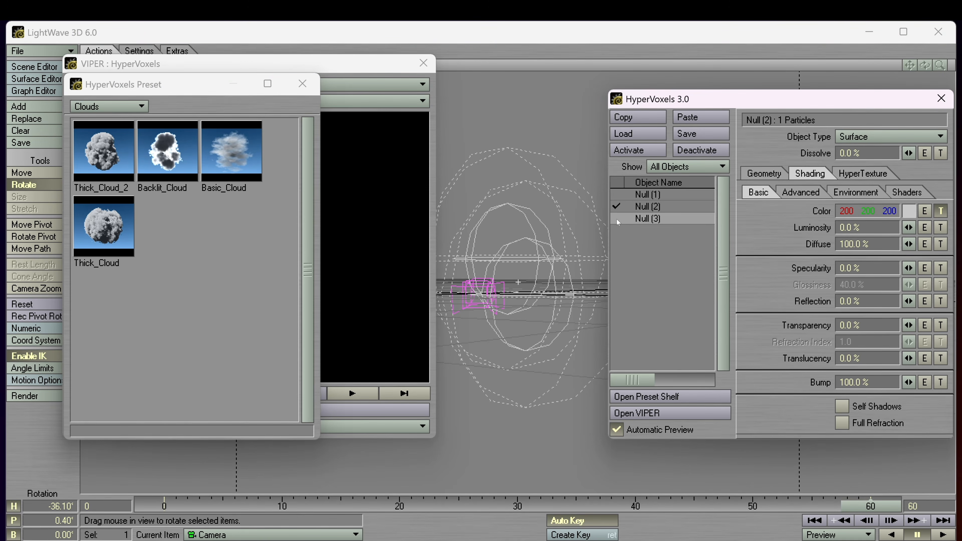
Apply the Lava preset from the Rock presets to Null (2) and check it in VIPER
drag(360, 63, 556, 69)
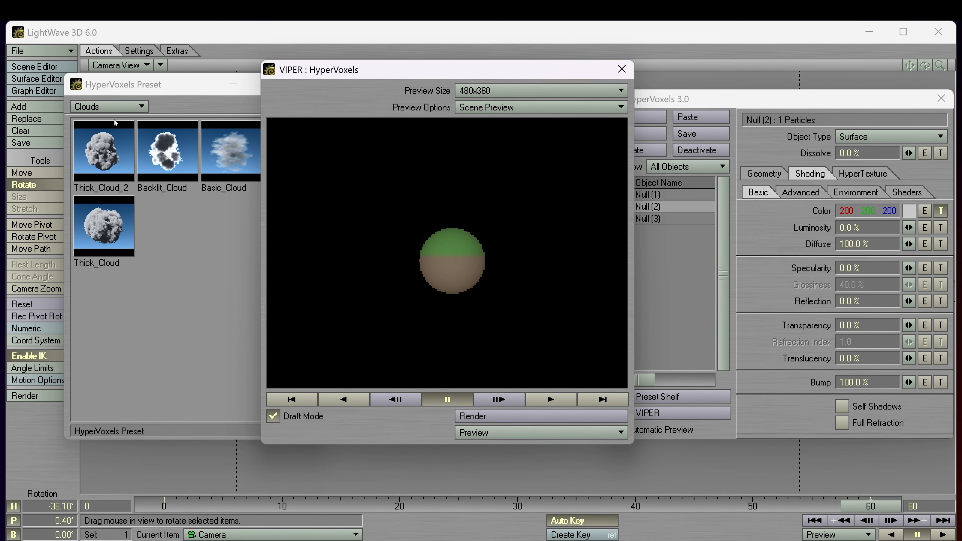
click(104, 108)
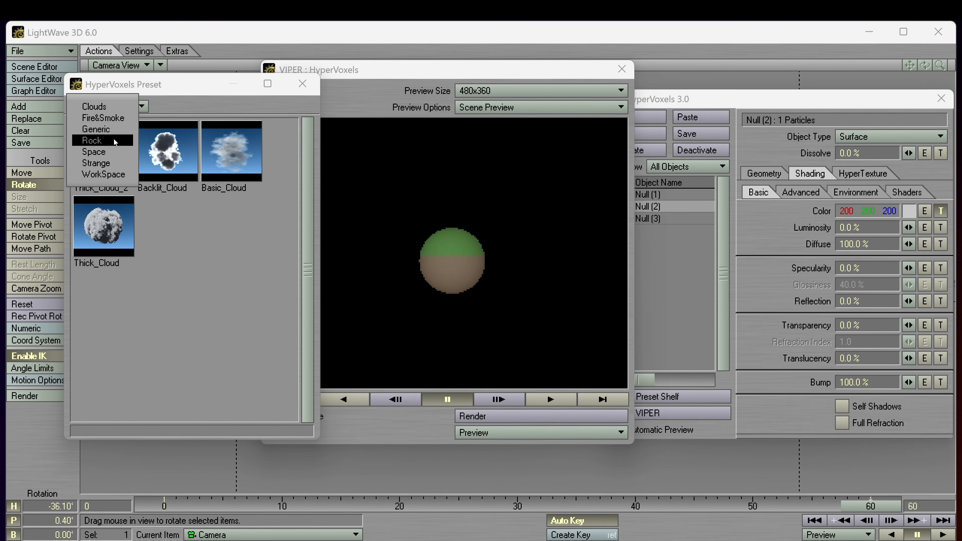
click(92, 141)
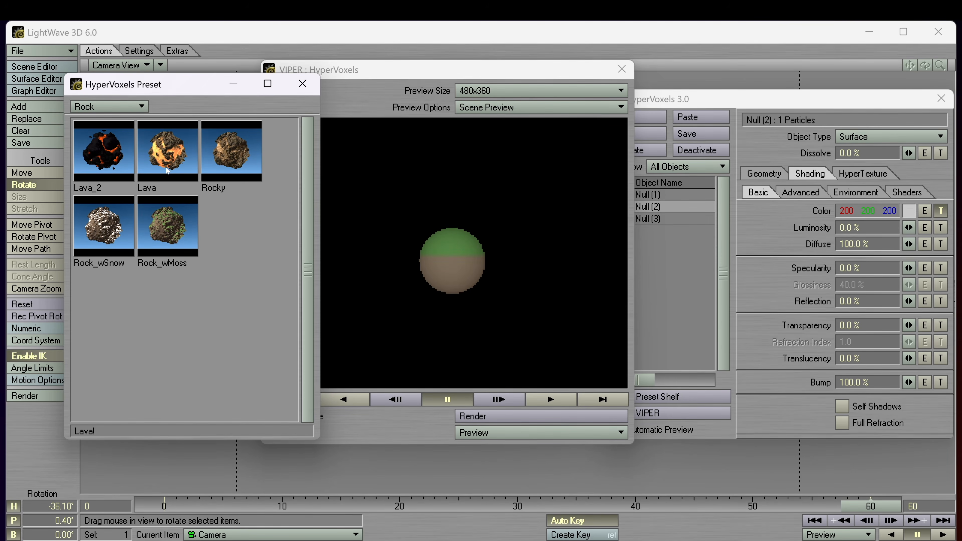
double_click(177, 148)
click(507, 288)
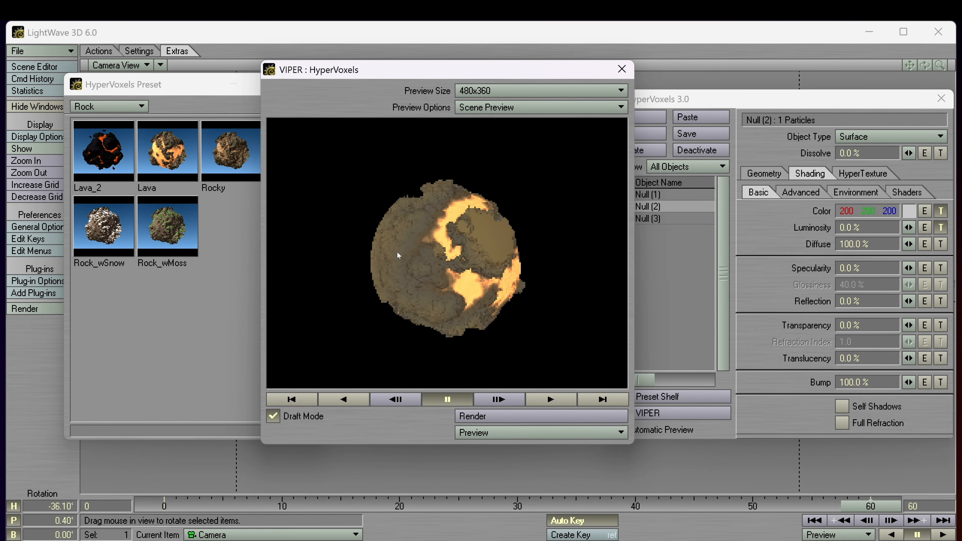
Examine the gradient textures driving the Color and Luminosity of Null (2)'s lava surface
drag(417, 74, 388, 73)
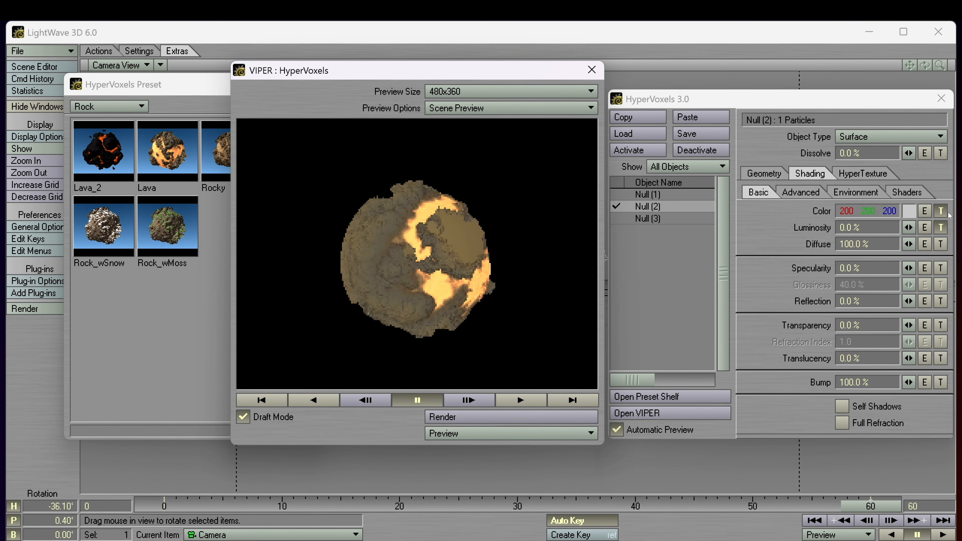
click(940, 212)
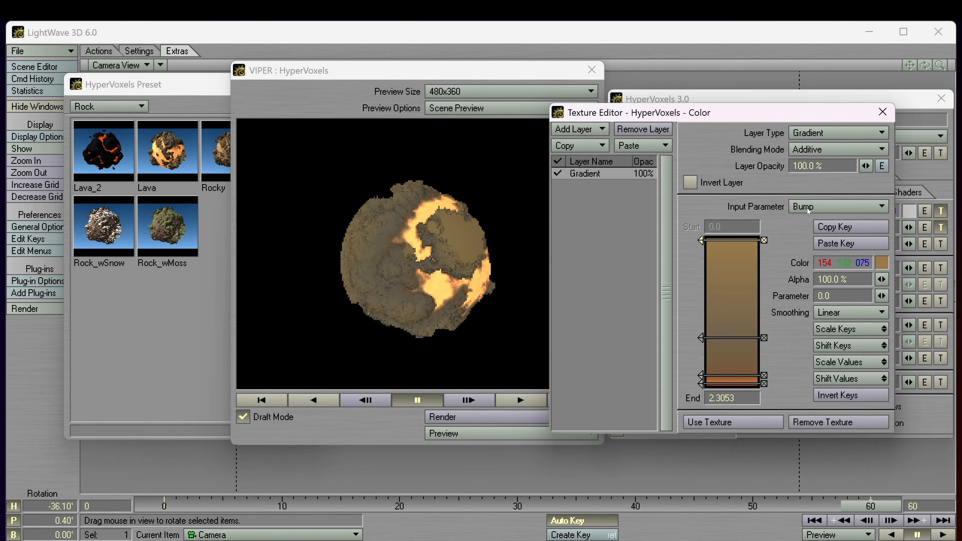
click(942, 227)
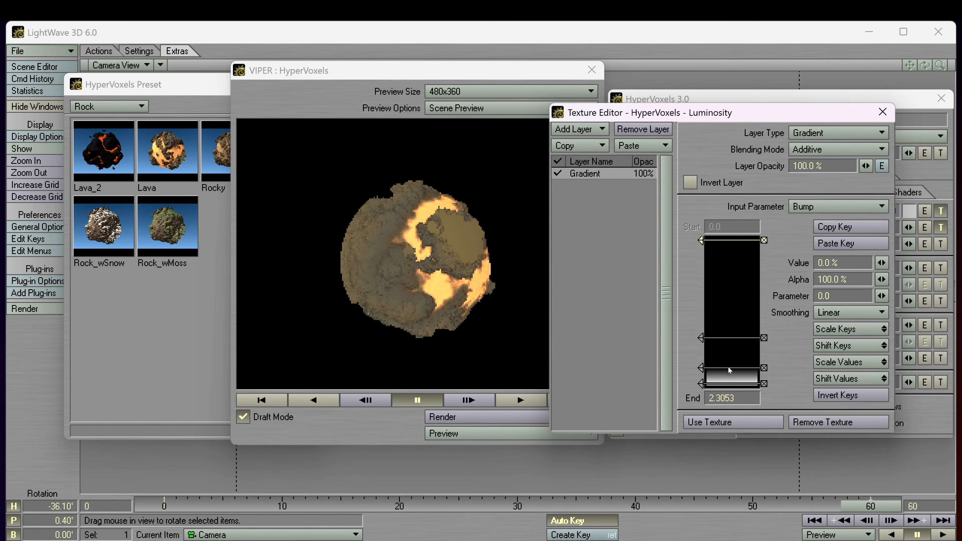
click(712, 423)
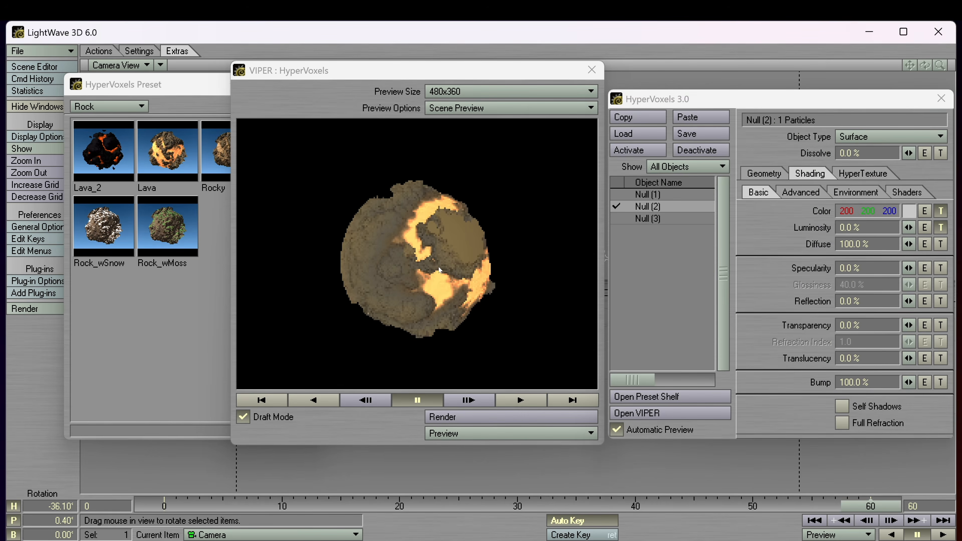
Paste the lava settings of Null (2) onto Null (1) and Null (3)
click(871, 176)
click(648, 194)
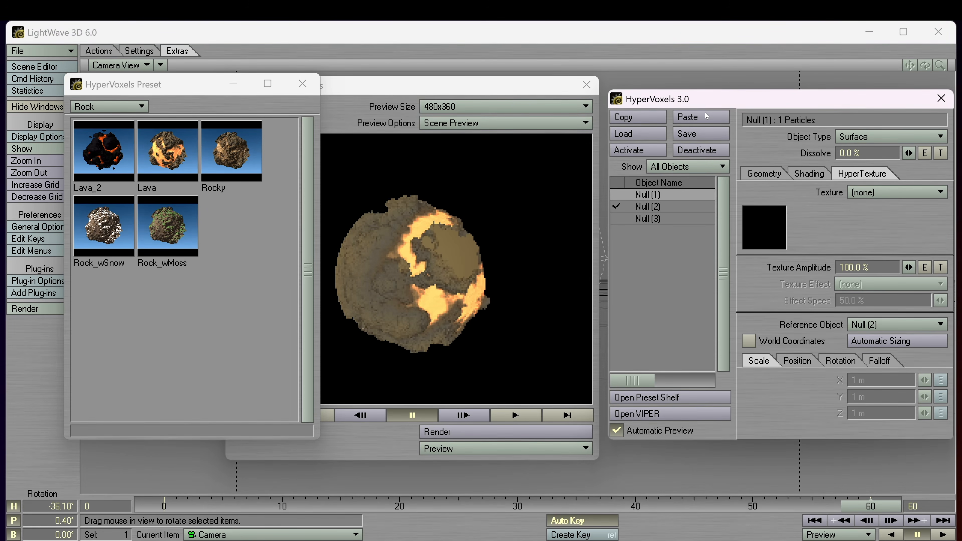
click(707, 116)
click(653, 218)
click(699, 117)
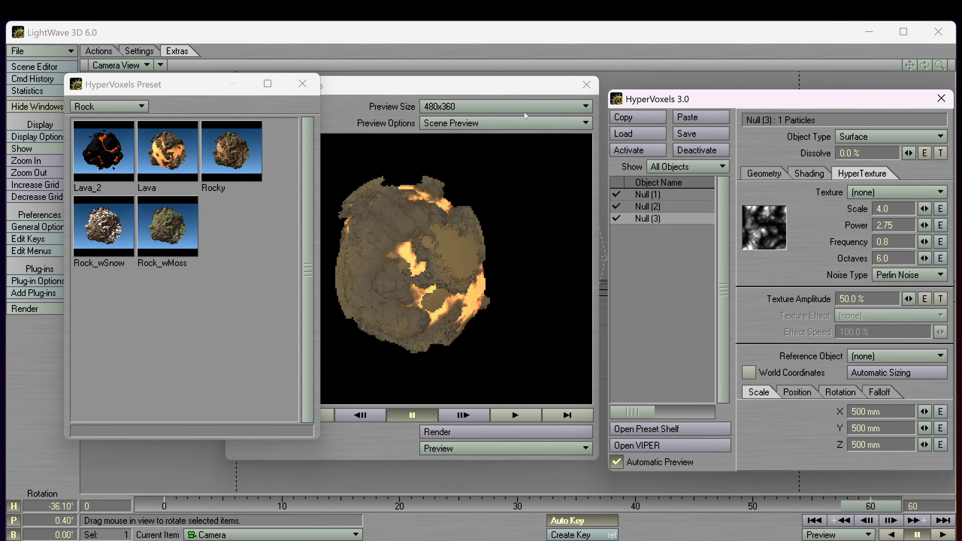
click(471, 402)
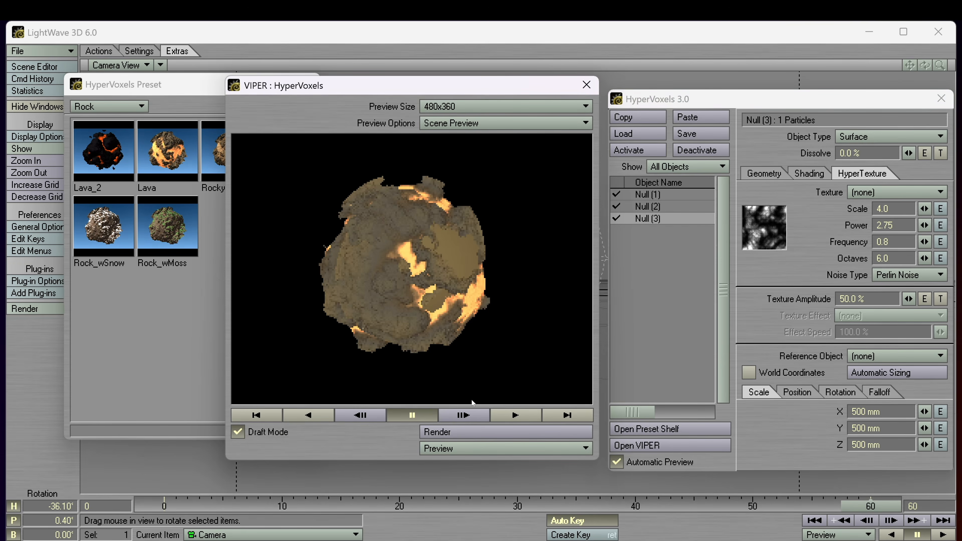
Set the Blending Mode of the lava nulls to Additive in their geometry settings
click(764, 173)
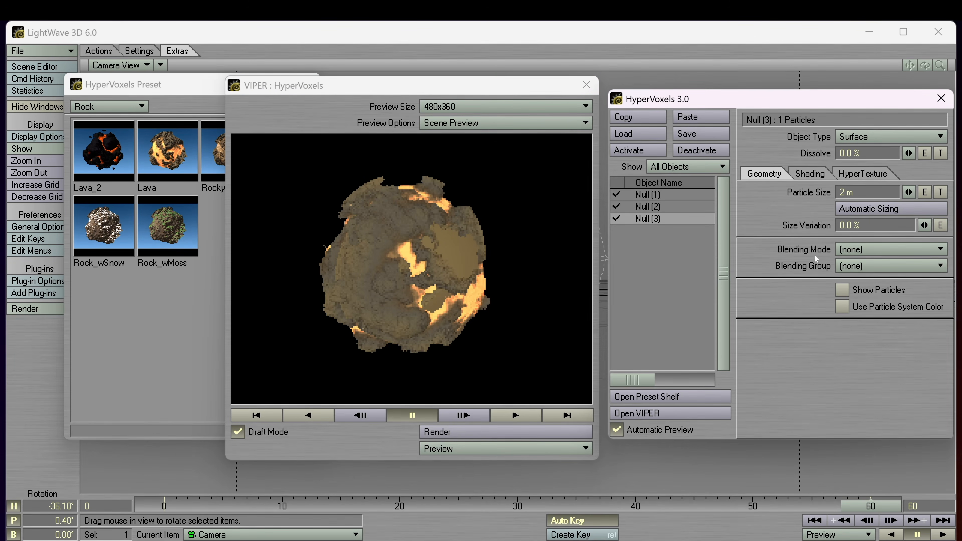
click(871, 250)
click(862, 260)
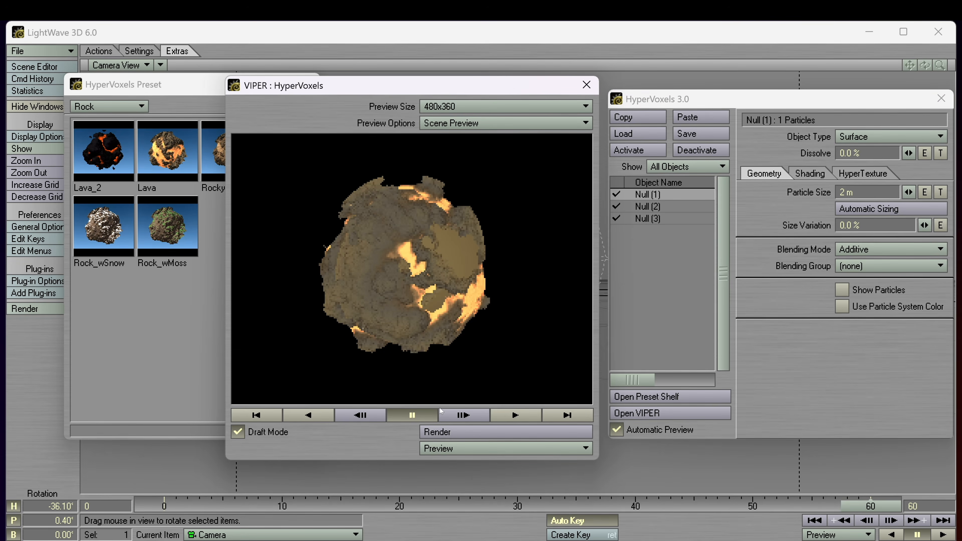
Set the Particle Size to 980 mm on Null (1), 1.005 m on Null (2) and 1.23 m on Null (3)
drag(400, 91, 274, 94)
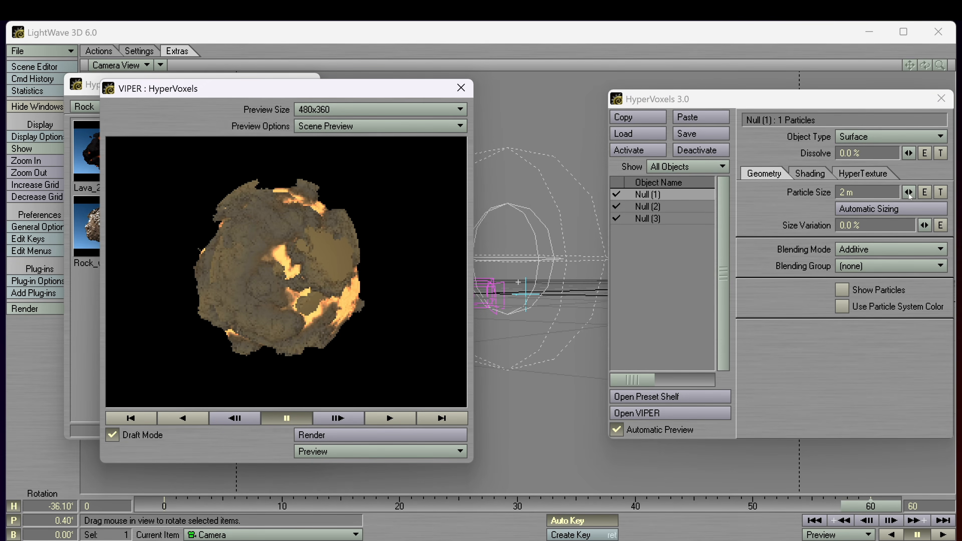
drag(909, 194, 890, 194)
click(663, 207)
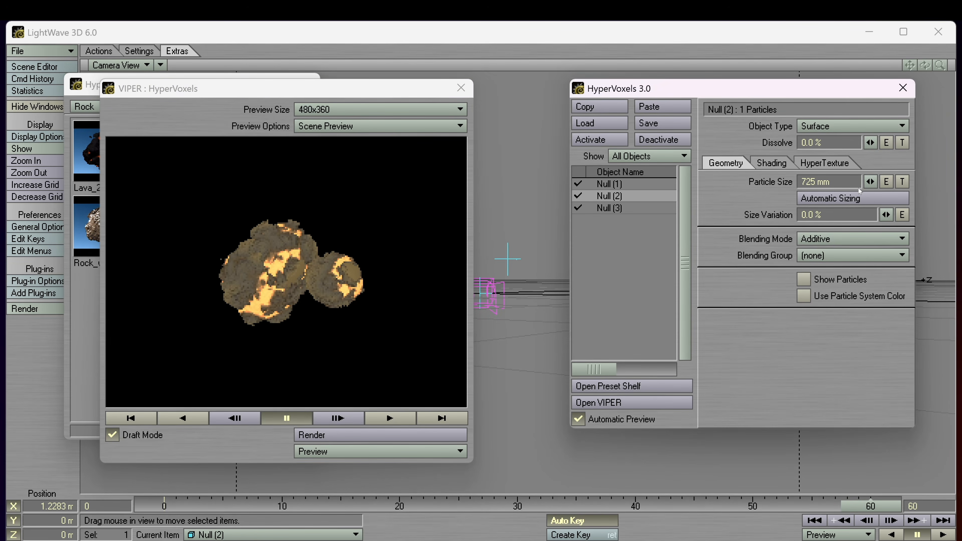
mouse_move(870, 183)
mouse_down()
mouse_move(898, 183)
mouse_move(886, 183)
mouse_up()
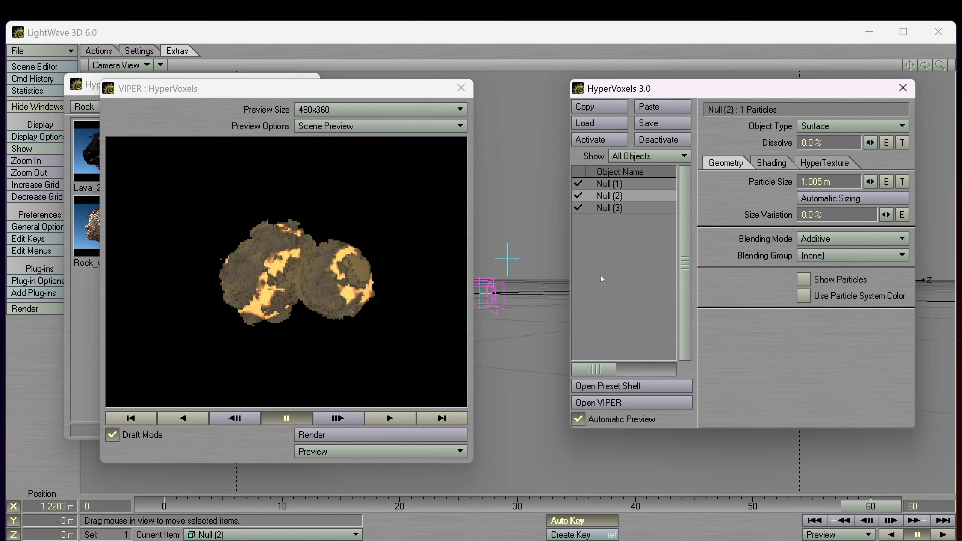
Create a new blending group named TEST on Null (2) and assign Null (1) and Null (3) to it
click(853, 255)
click(817, 269)
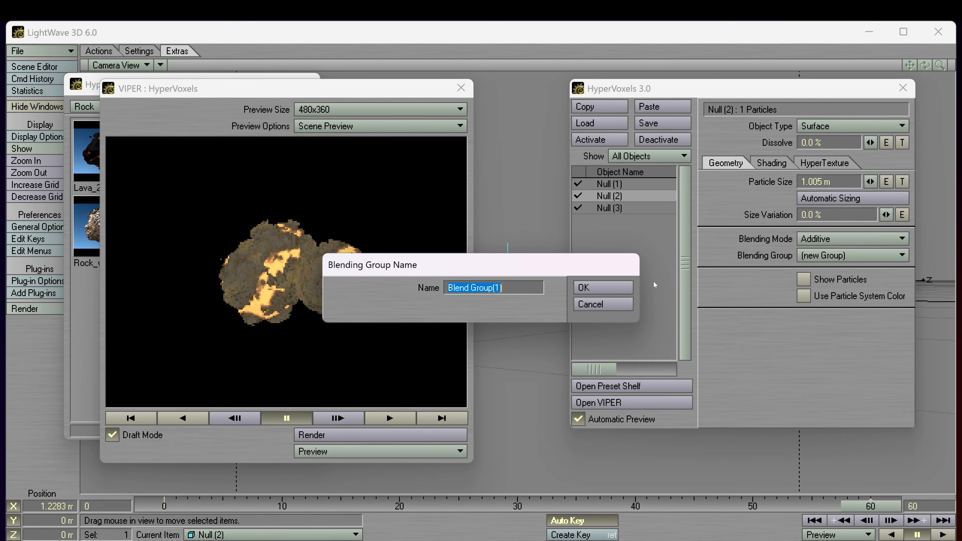
text(TEST)
key(Return)
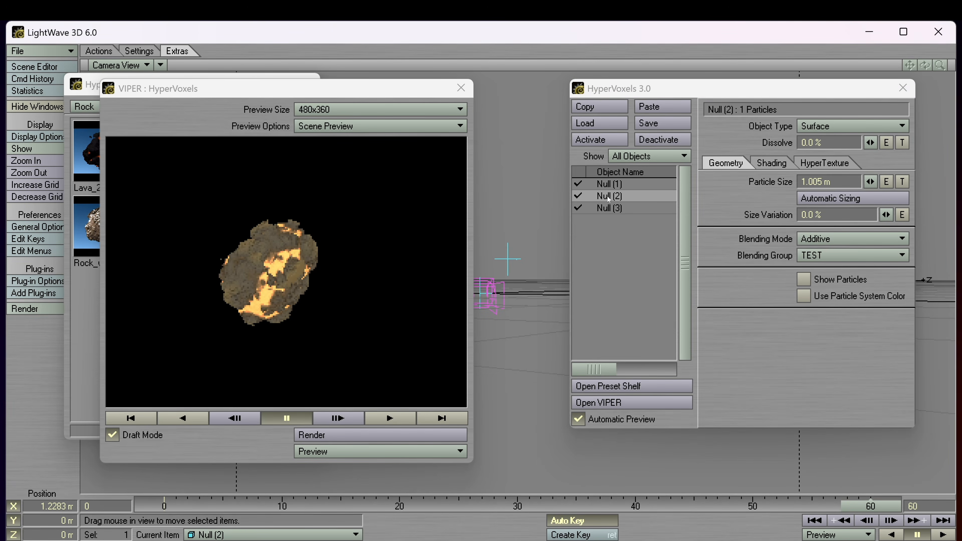
click(611, 185)
click(808, 259)
click(810, 268)
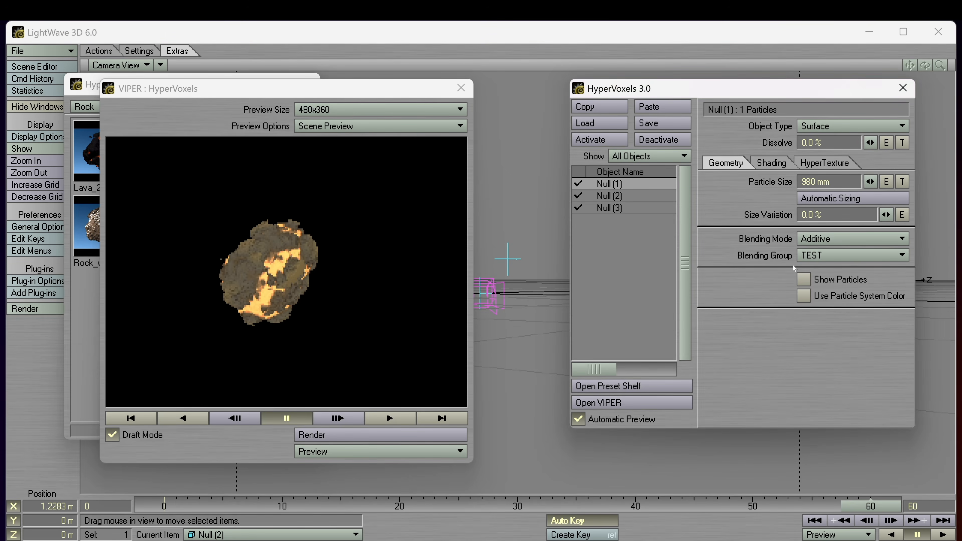
click(281, 276)
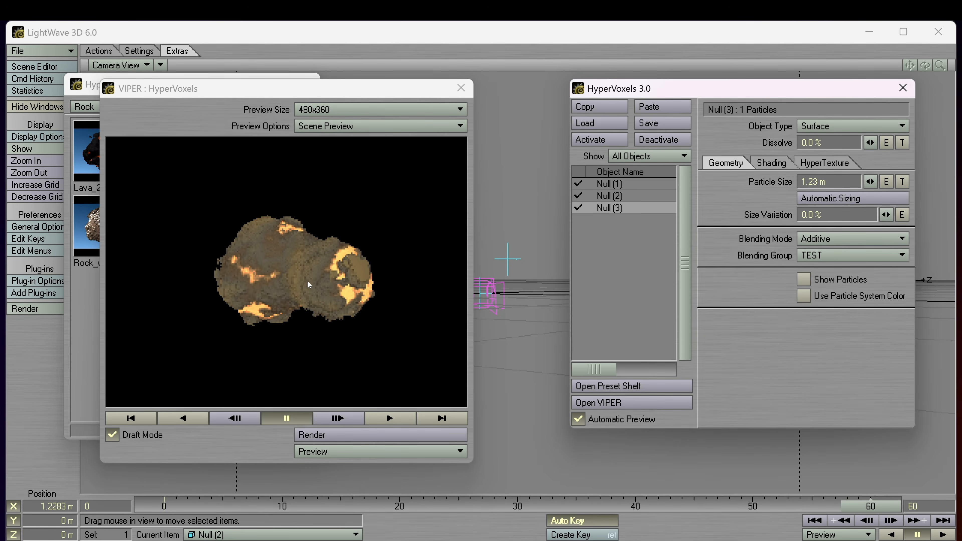
Turn off blending by setting the Blending Mode of all three nulls to (none), comparing the shape in VIPER
click(609, 186)
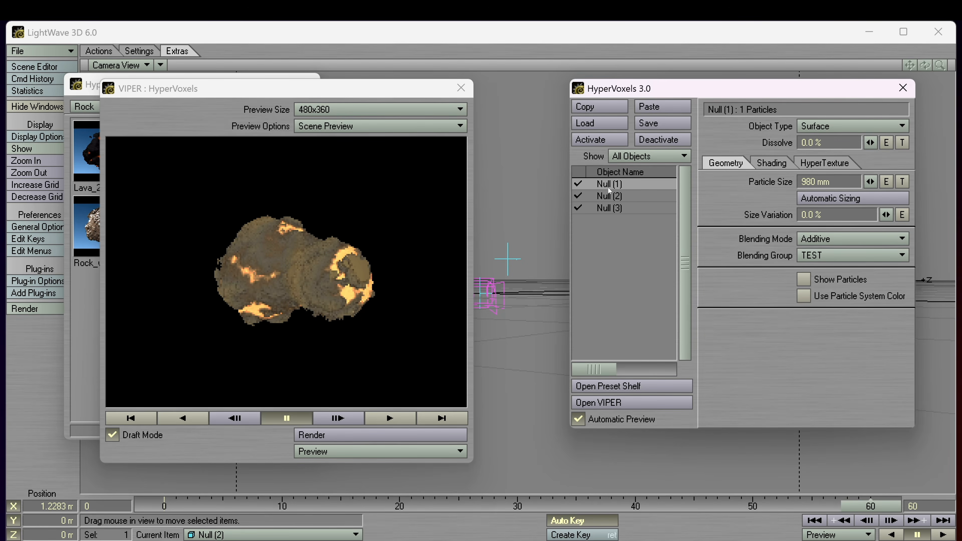
click(622, 198)
click(620, 207)
click(624, 181)
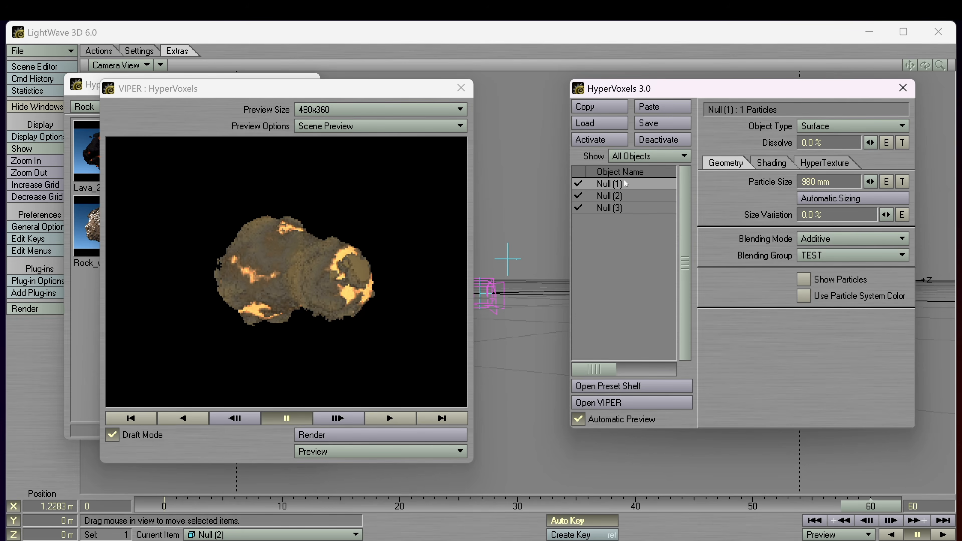
click(795, 243)
click(807, 226)
click(622, 197)
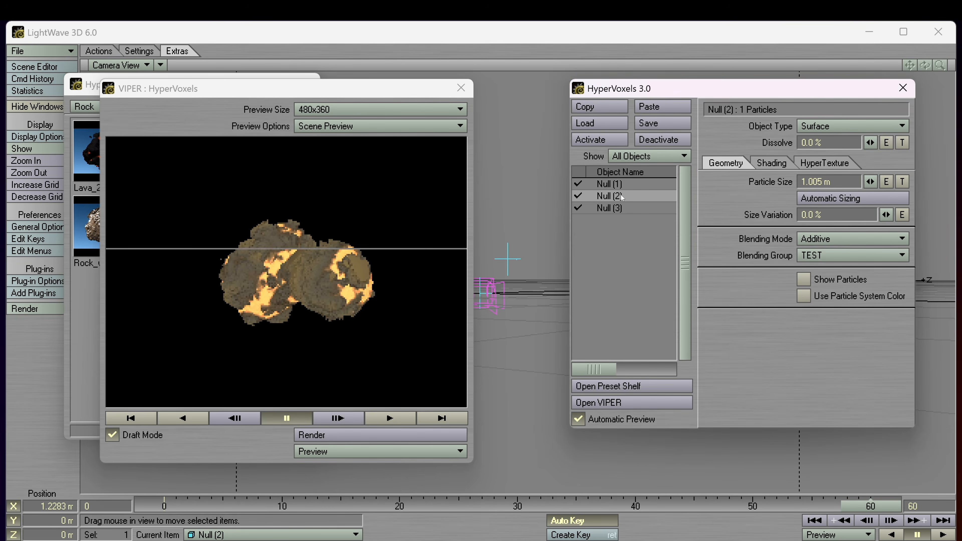
click(833, 239)
click(807, 229)
click(609, 208)
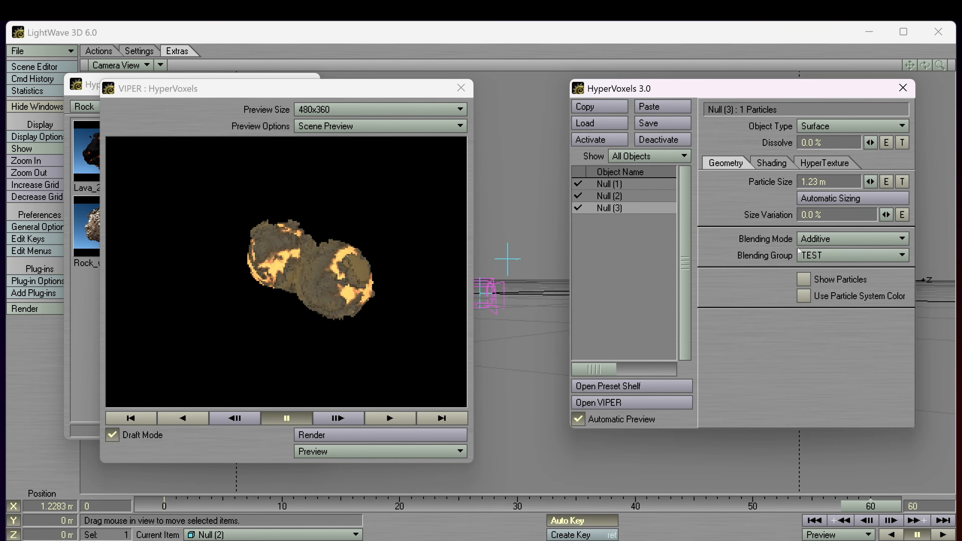
click(798, 242)
click(807, 226)
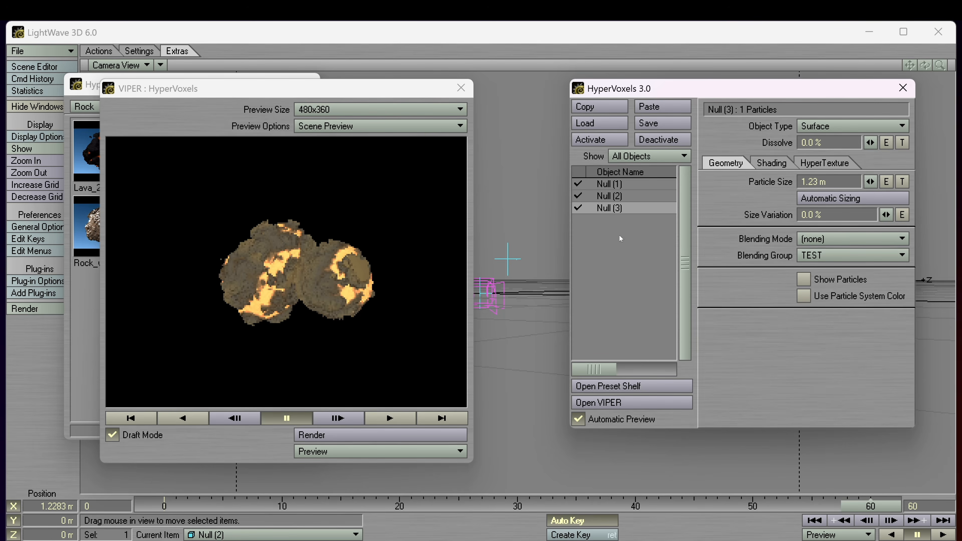
Set the Blending Mode of Null (3), Null (2) and Null (1) back to Additive
click(807, 244)
click(814, 254)
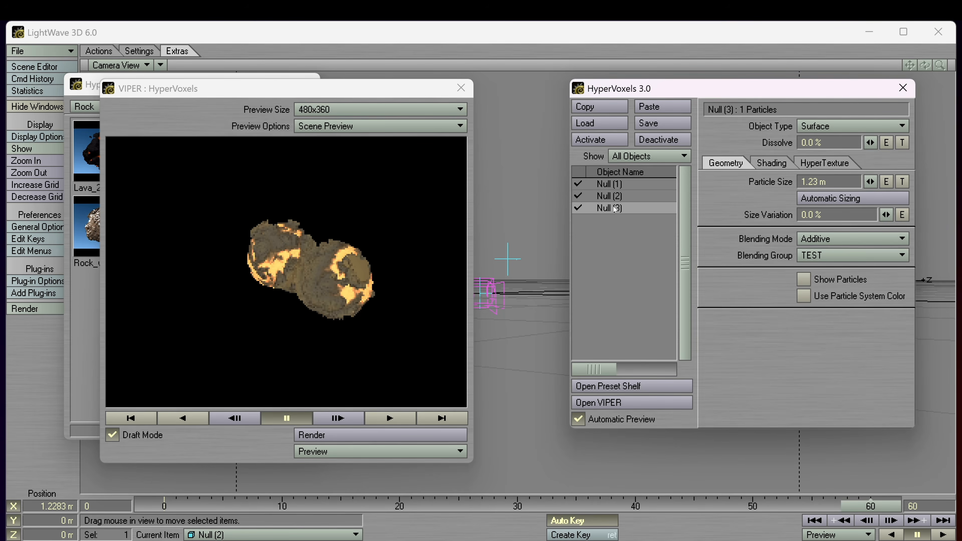
click(609, 196)
click(811, 239)
click(813, 254)
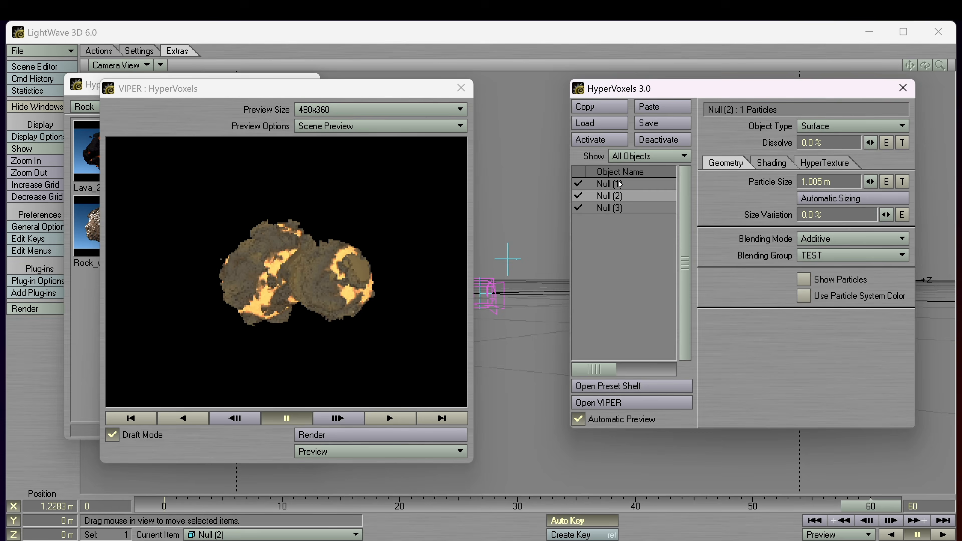
click(609, 184)
click(811, 239)
click(813, 253)
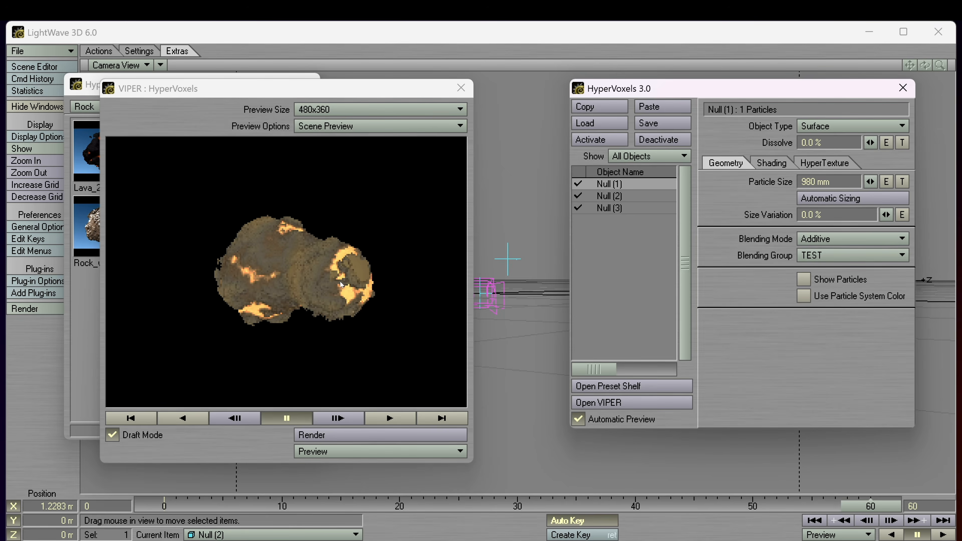
Try the Negative Blending Mode on Null (1), followed by Effector, to compare their influence on the other nulls
click(837, 239)
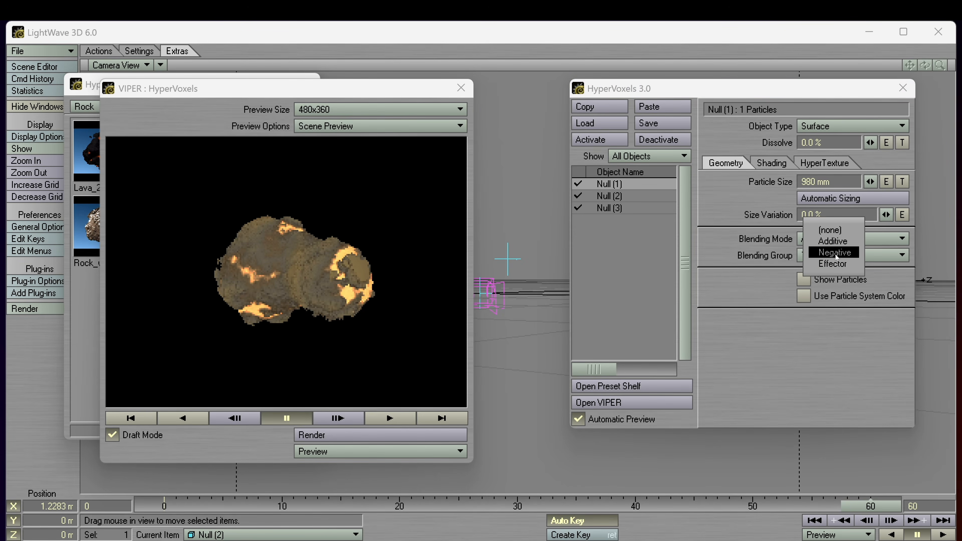
click(836, 253)
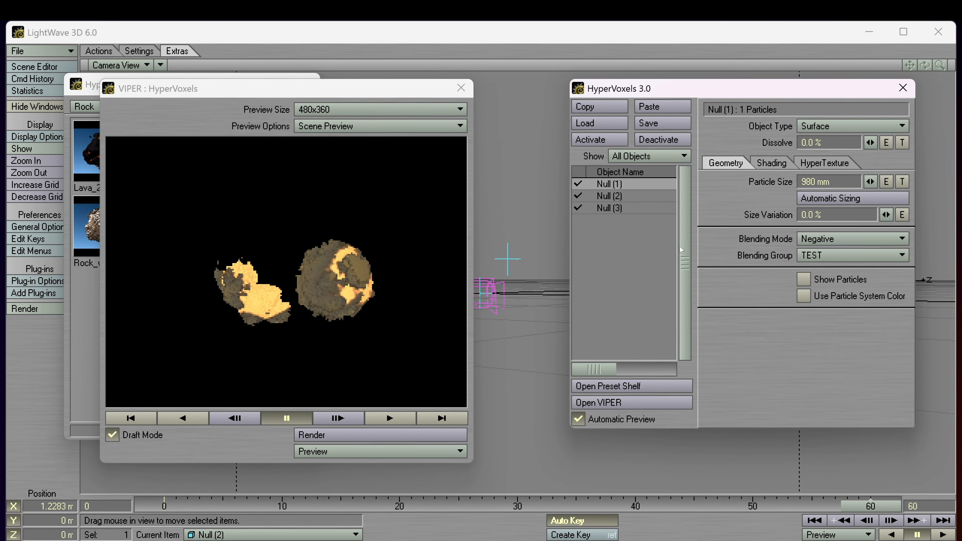
click(824, 242)
click(825, 254)
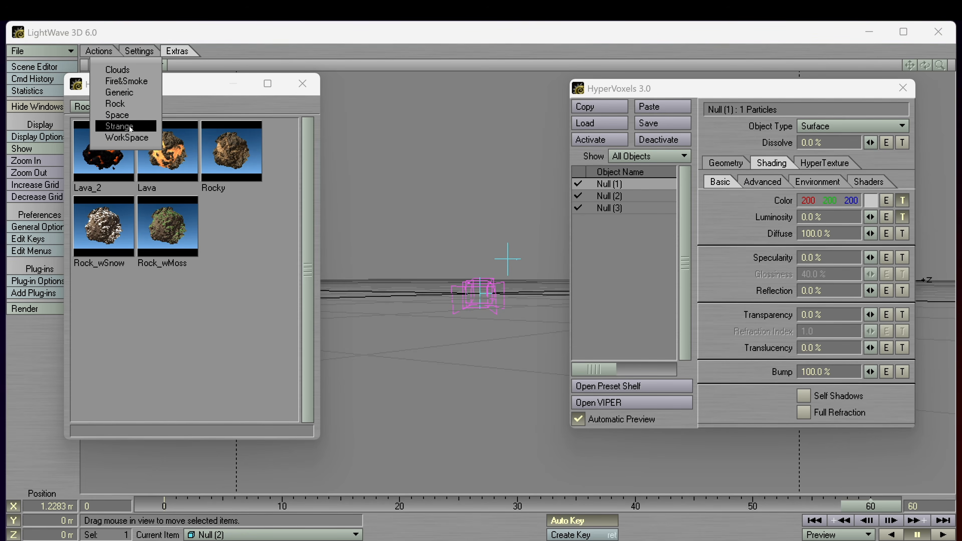
Browse the Strange presets, switch to the Space presets, and reopen the VIPER preview
click(117, 123)
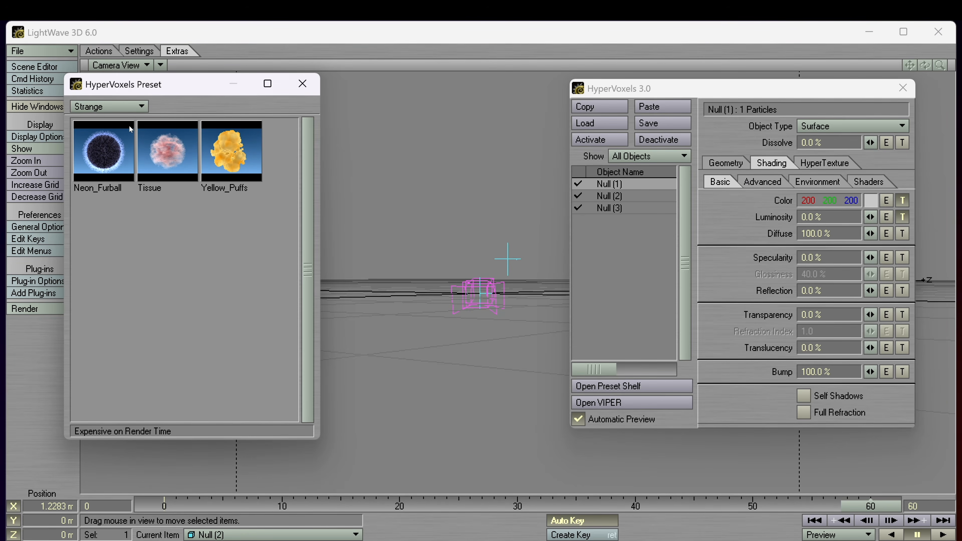
drag(181, 97, 244, 113)
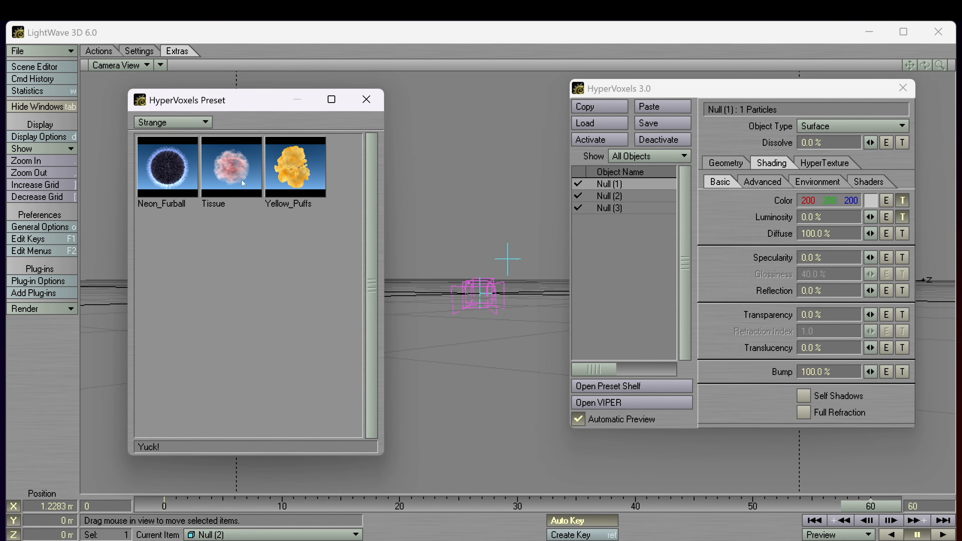
click(186, 121)
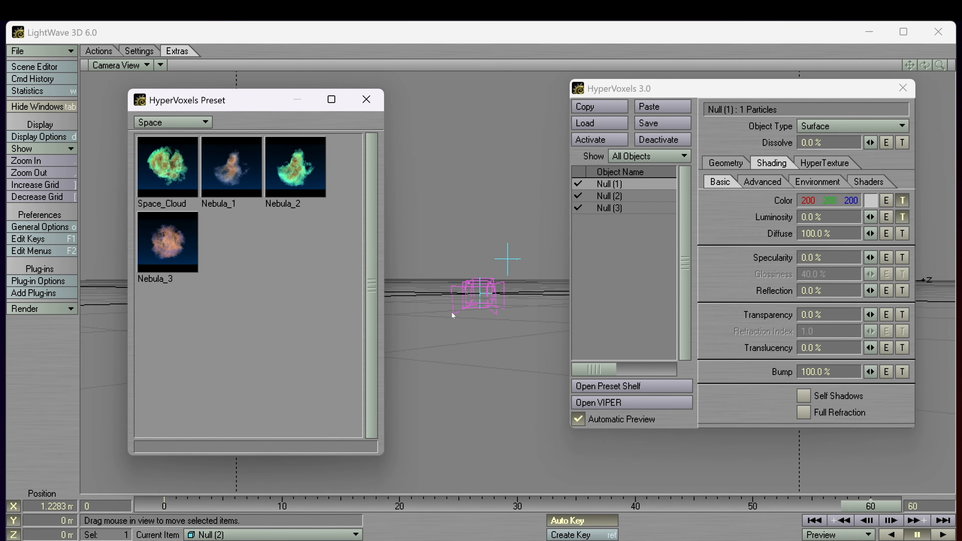
click(613, 401)
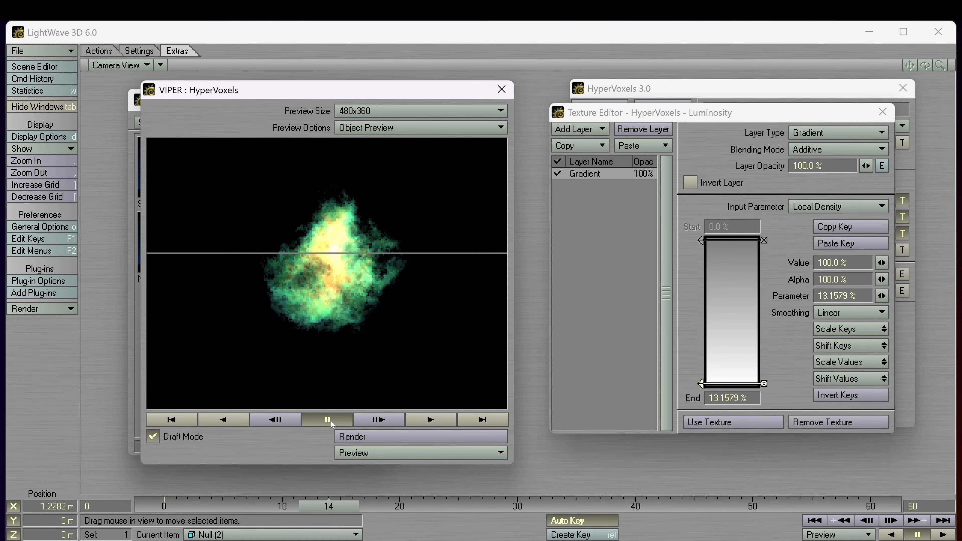
Play and pause the nebula preview in VIPER, and close both the preview and the Luminosity Texture Editor
click(425, 420)
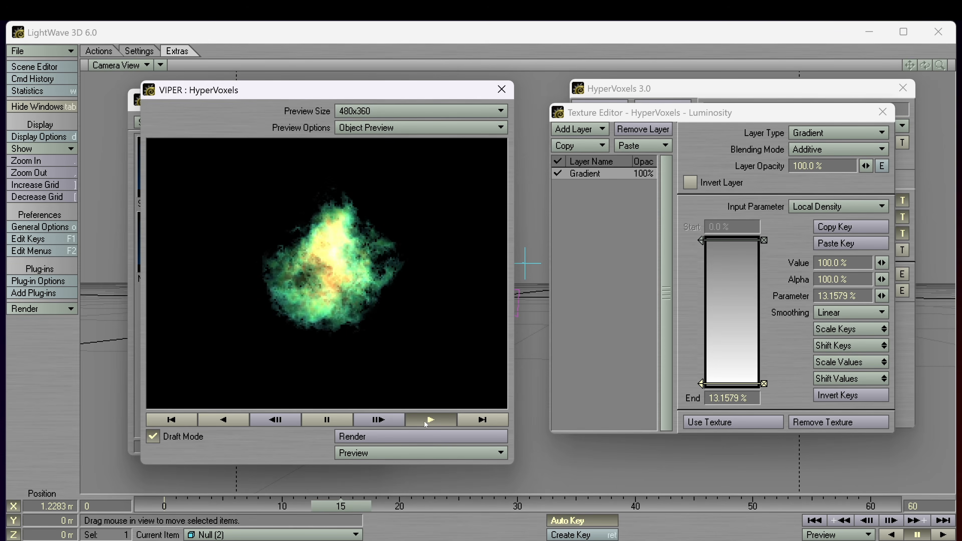
click(327, 420)
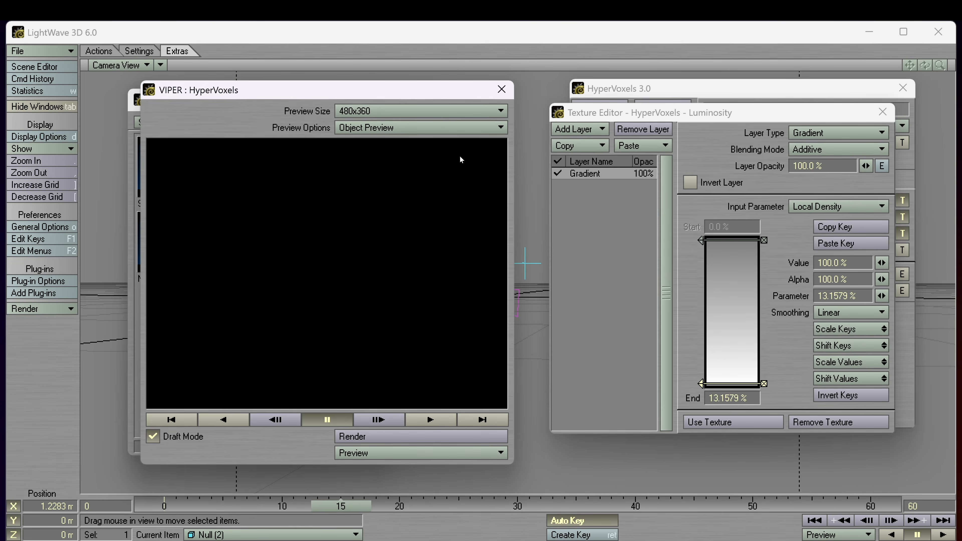
click(502, 89)
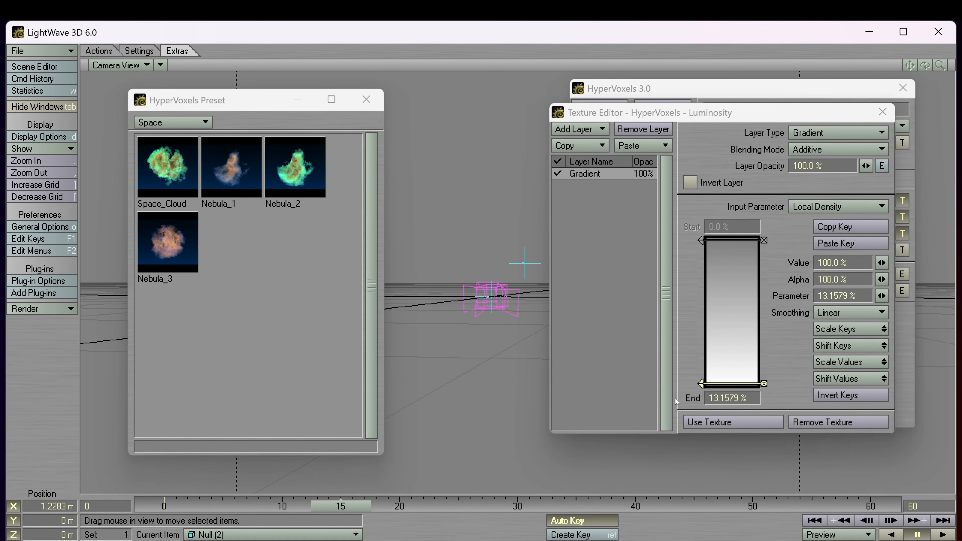
click(883, 112)
drag(273, 100, 340, 99)
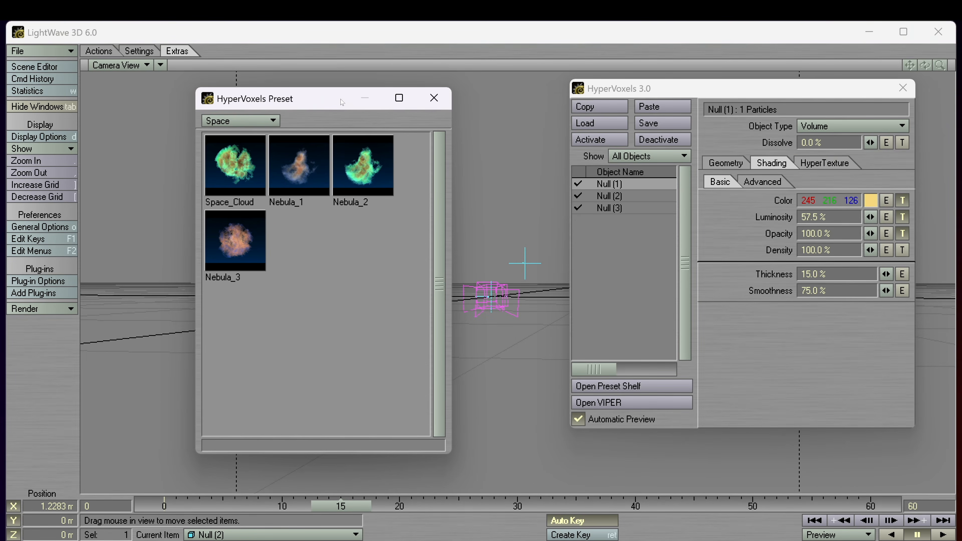
Review the Geometry settings, the Object Type and the basic Shading settings of Null (1)
click(725, 163)
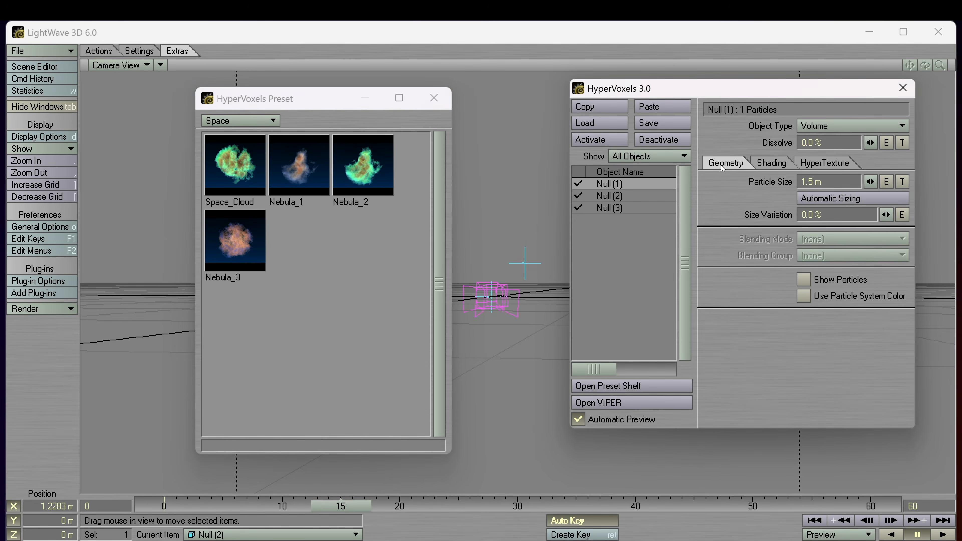
drag(338, 98, 290, 92)
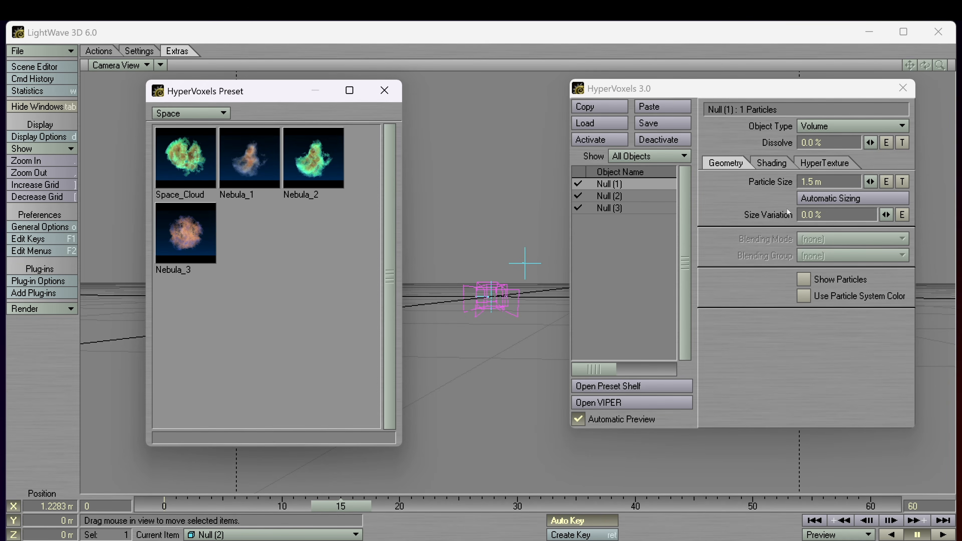
click(836, 127)
click(772, 163)
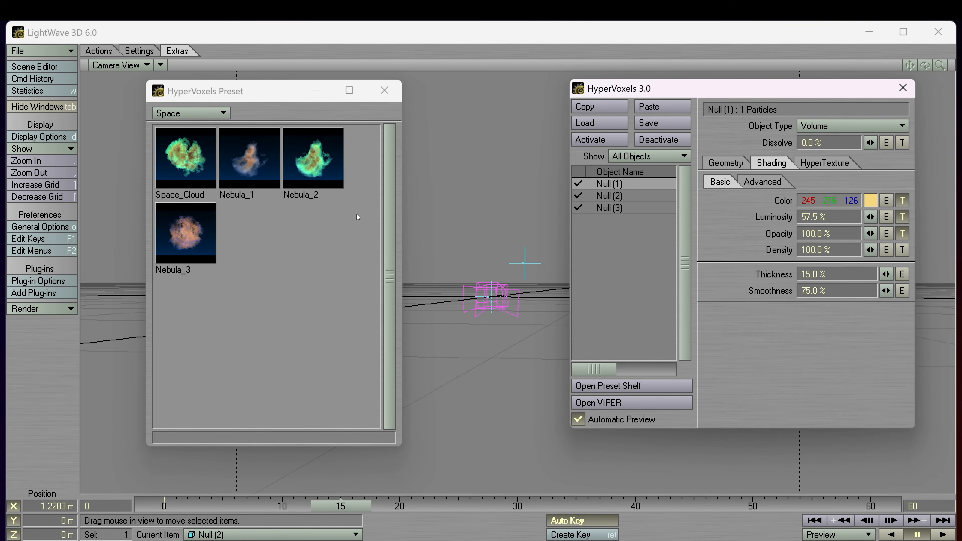
Browse the Rock and Strange presets and switch the preset shelf to Fire&Smoke
click(211, 112)
click(208, 103)
click(209, 112)
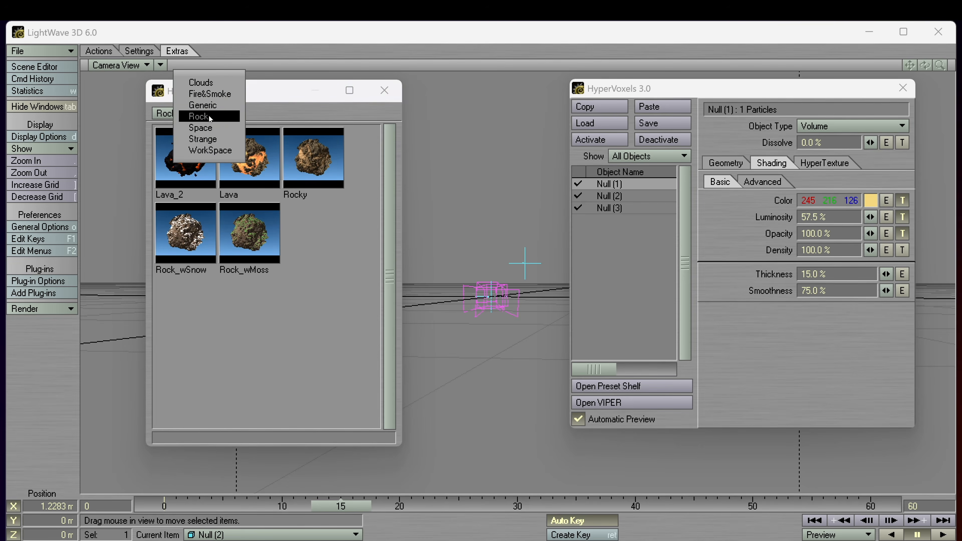
click(208, 139)
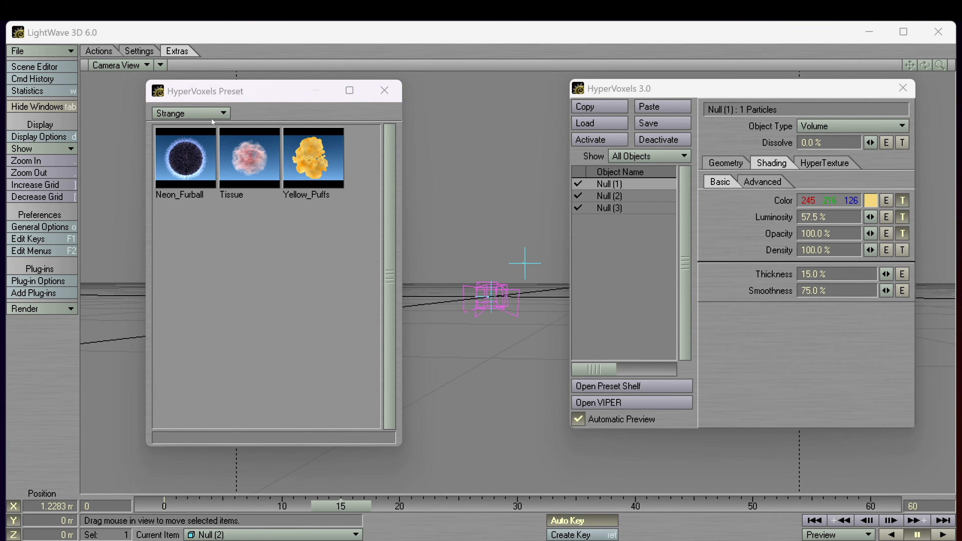
click(212, 117)
click(221, 78)
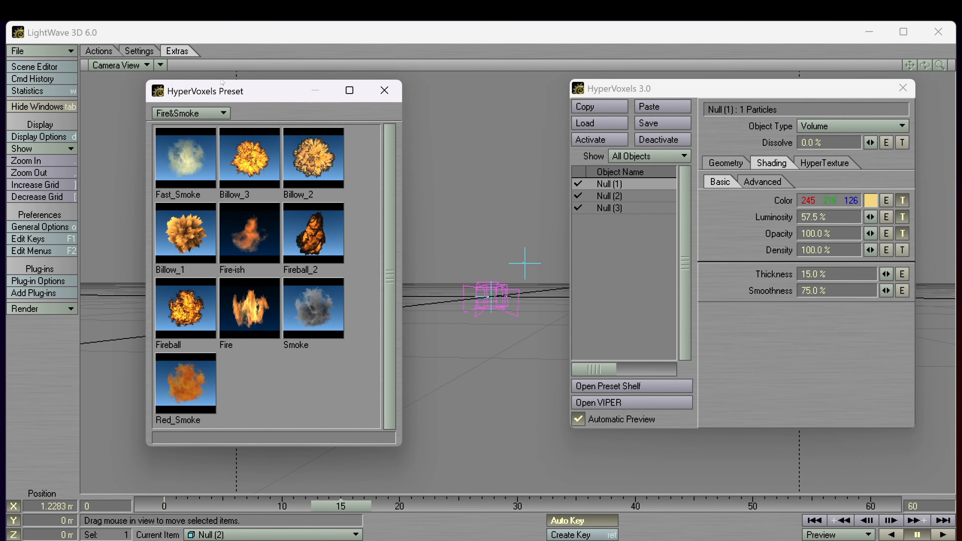
drag(220, 81, 174, 88)
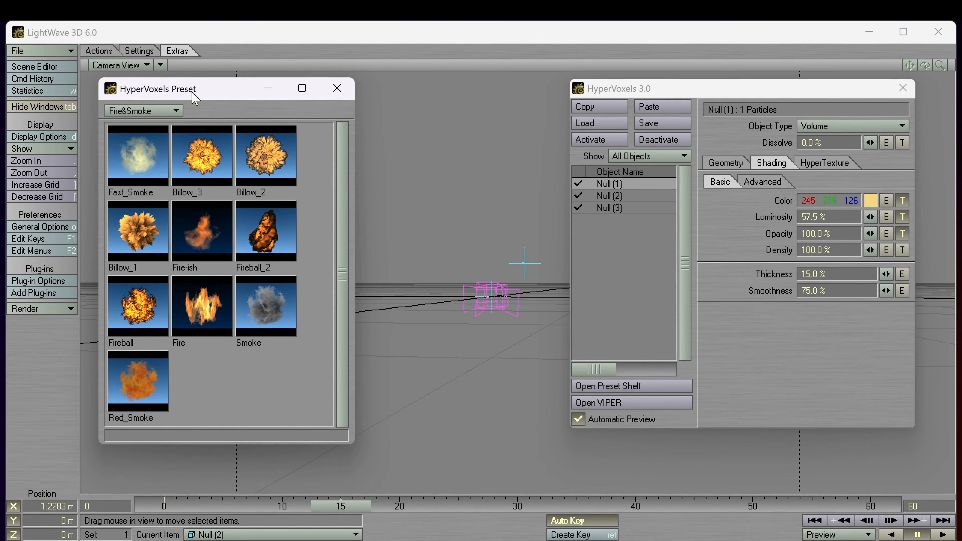